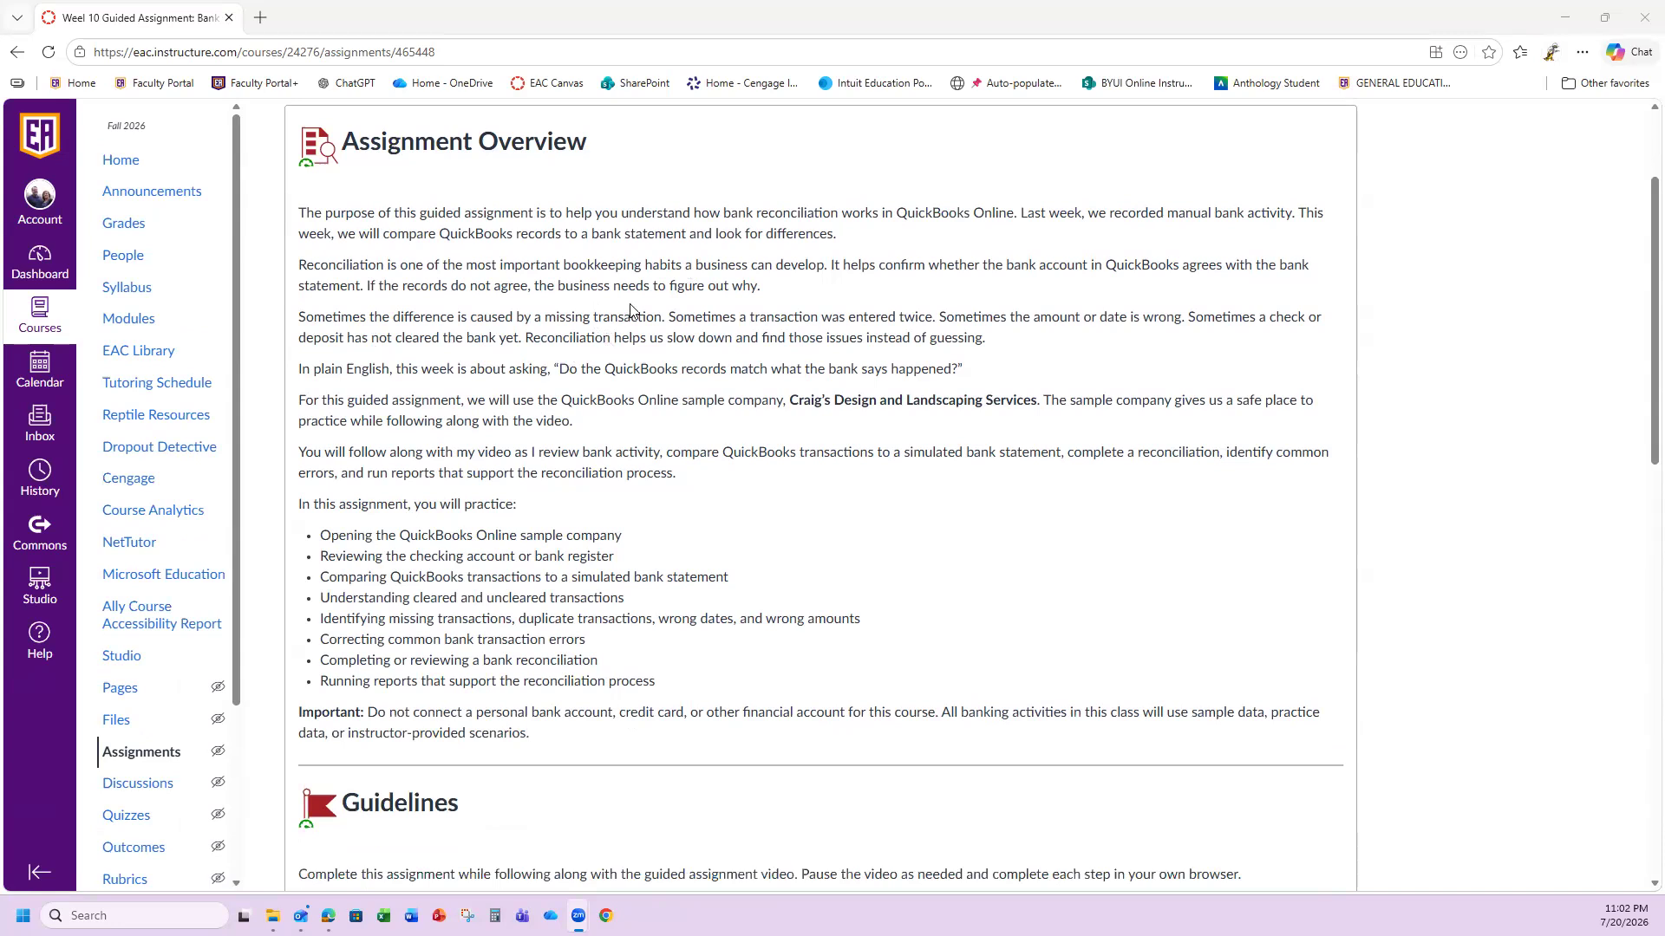
Download week10_reconciliation_bank_statement.pdf from the sample bank statement link in the assignment's Steps to Complete, and open the downloaded file.
{"action": "scroll", "coordinate": [646, 307], "scroll_direction": "down", "scroll_amount": 5}
{"action": "scroll", "coordinate": [647, 303], "scroll_direction": "up", "scroll_amount": 2}
{"action": "scroll", "coordinate": [648, 302], "scroll_direction": "down", "scroll_amount": 3}
{"action": "scroll", "coordinate": [652, 300], "scroll_direction": "down", "scroll_amount": 1}
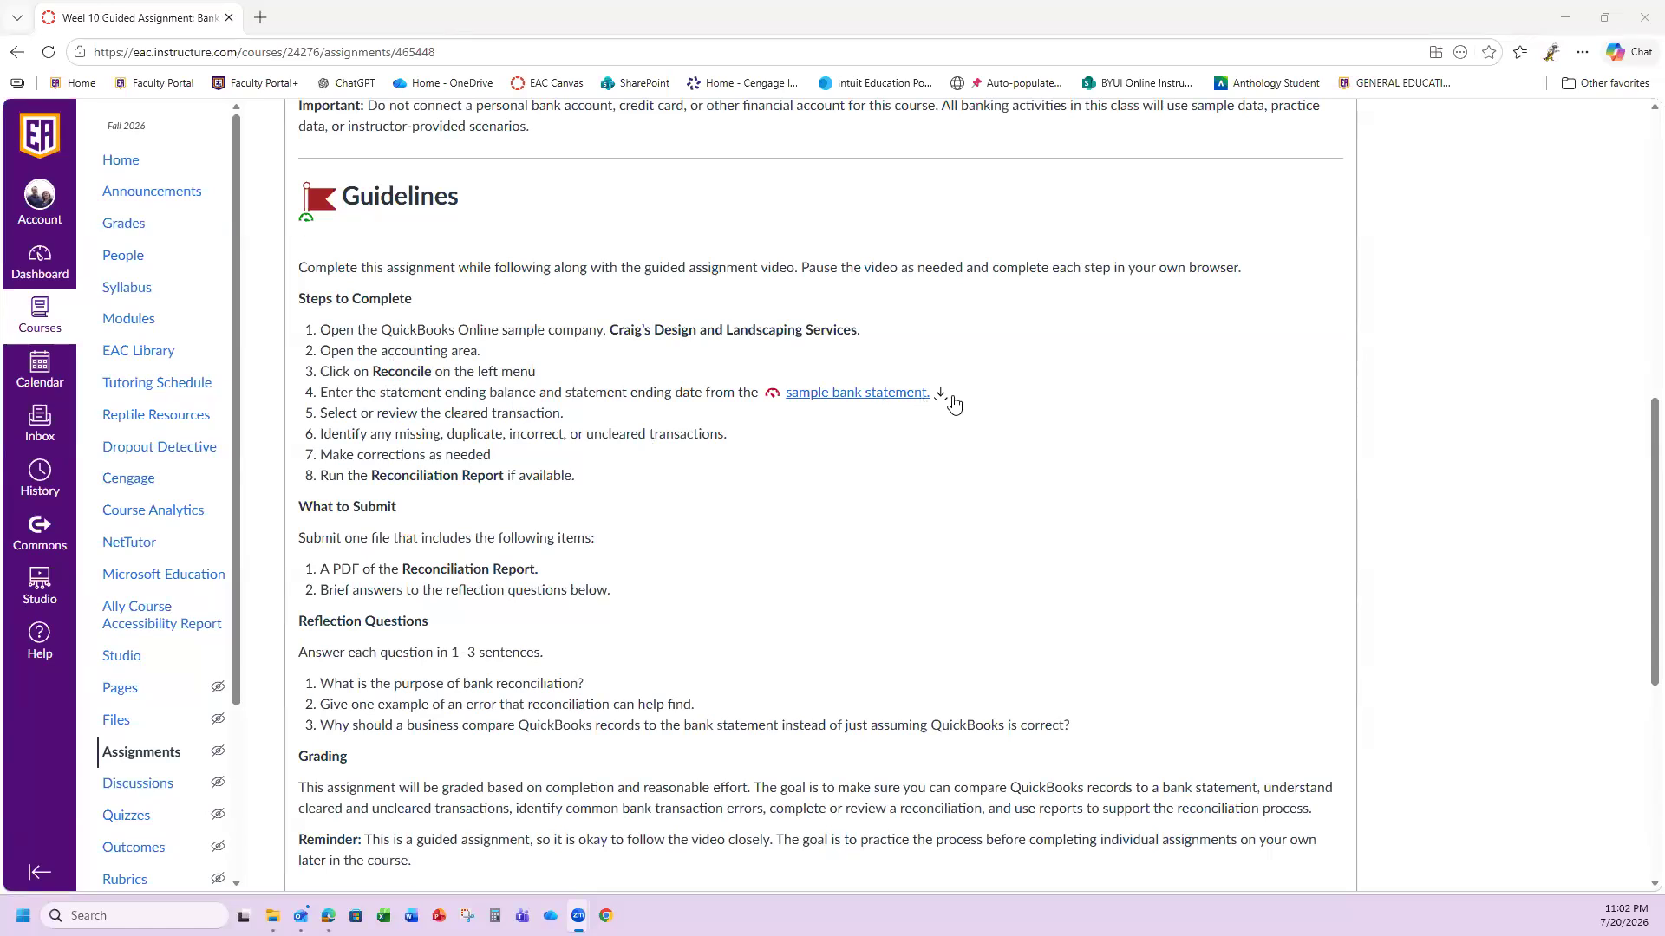
{"action": "left_click", "coordinate": [910, 395]}
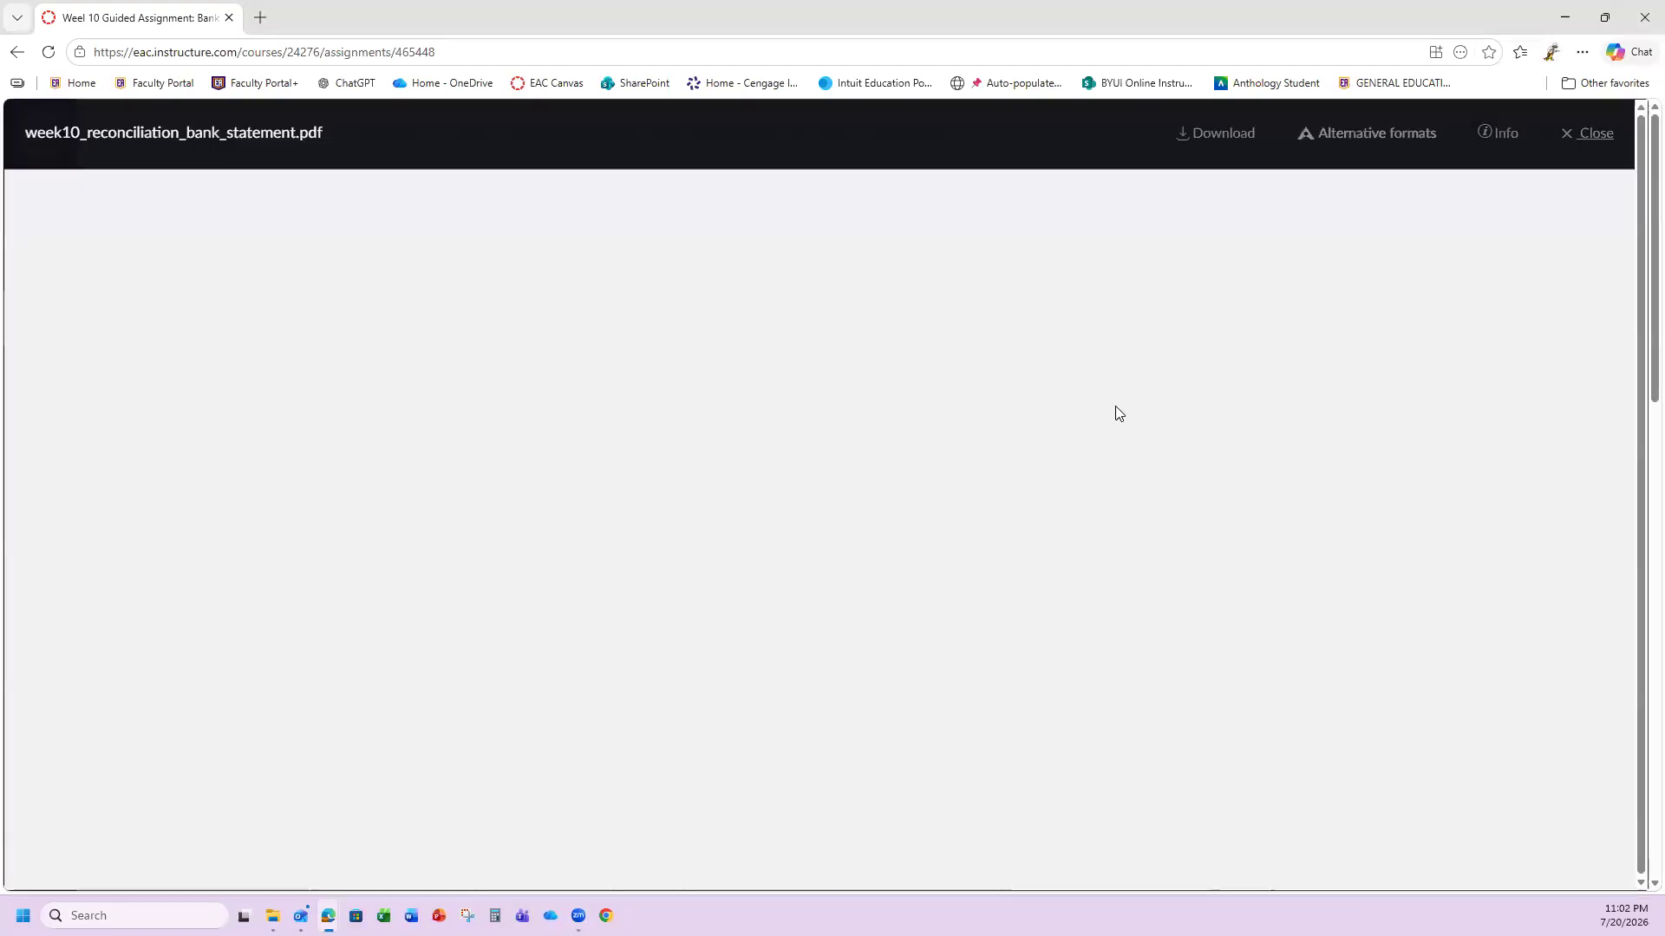
{"action": "left_click", "coordinate": [1220, 143]}
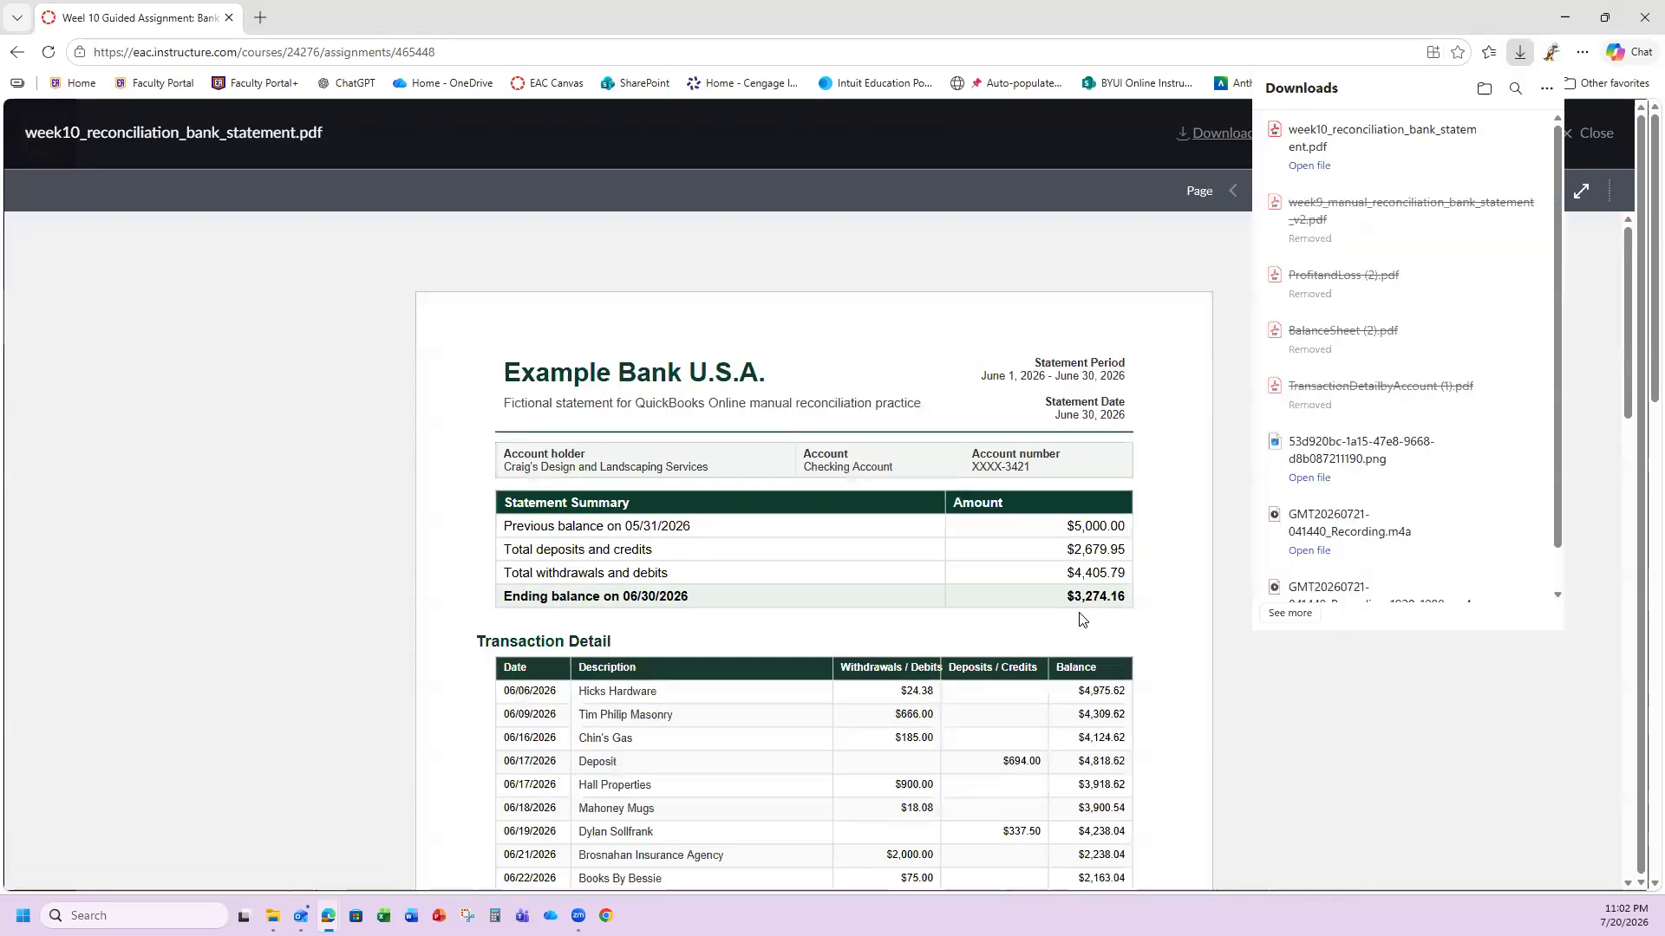
{"action": "left_click", "coordinate": [1302, 130]}
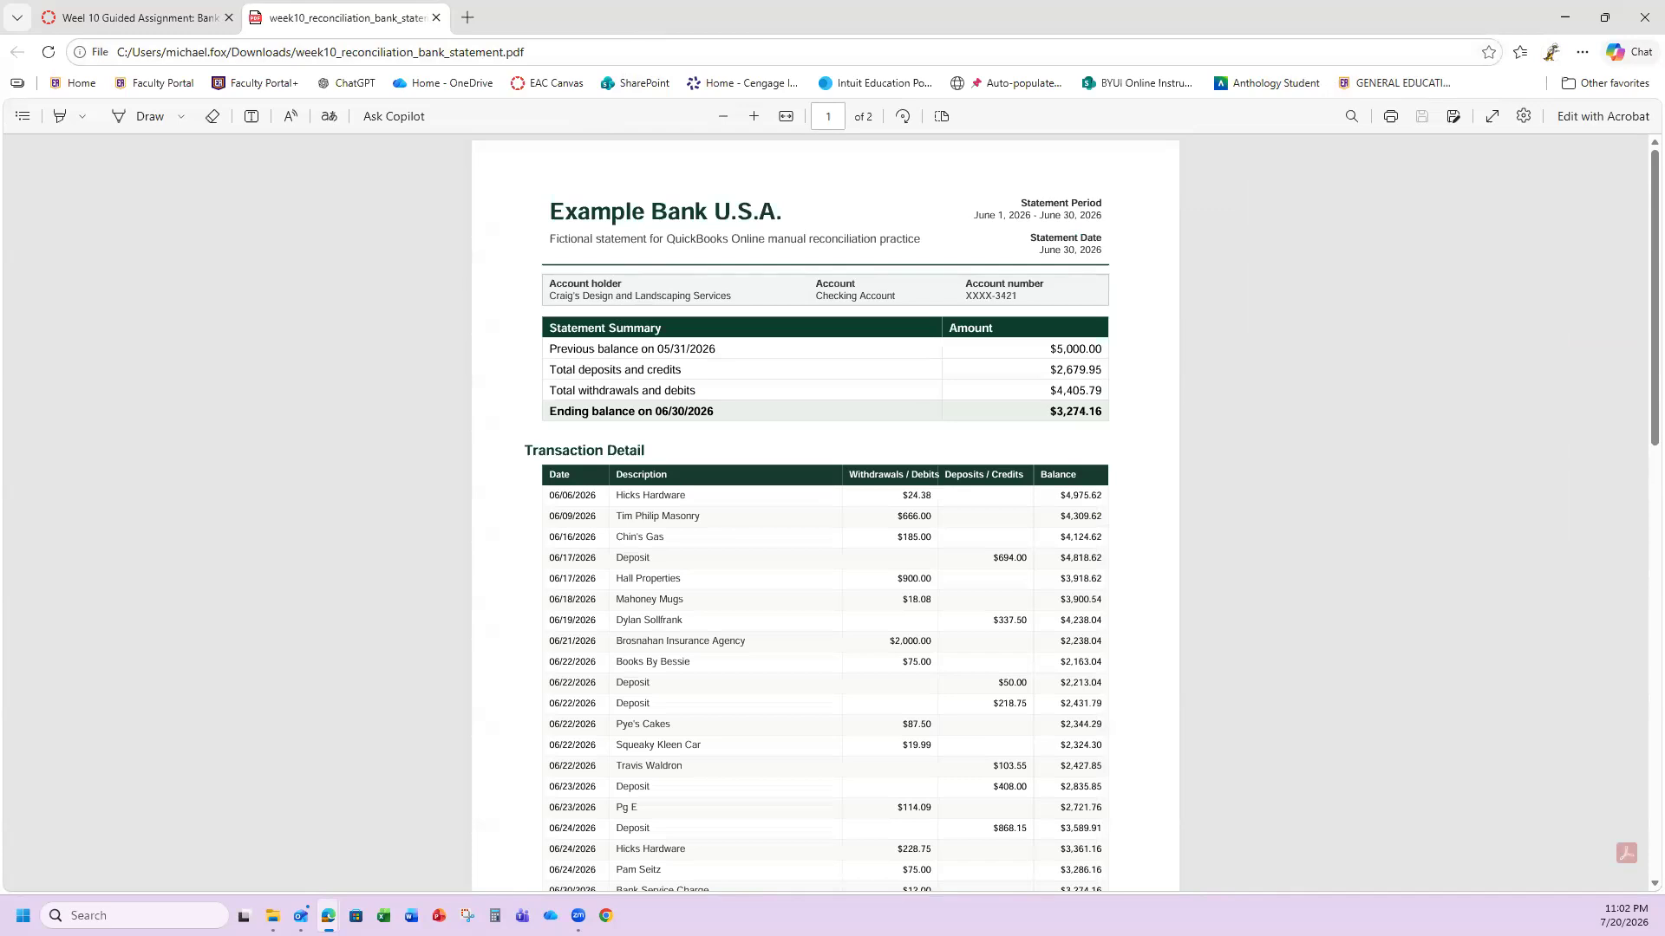
Switch to QuickBooks, place it side by side with the bank statement, and detach the assignment page from the statement's window.
{"action": "key", "text": "alt+Tab"}
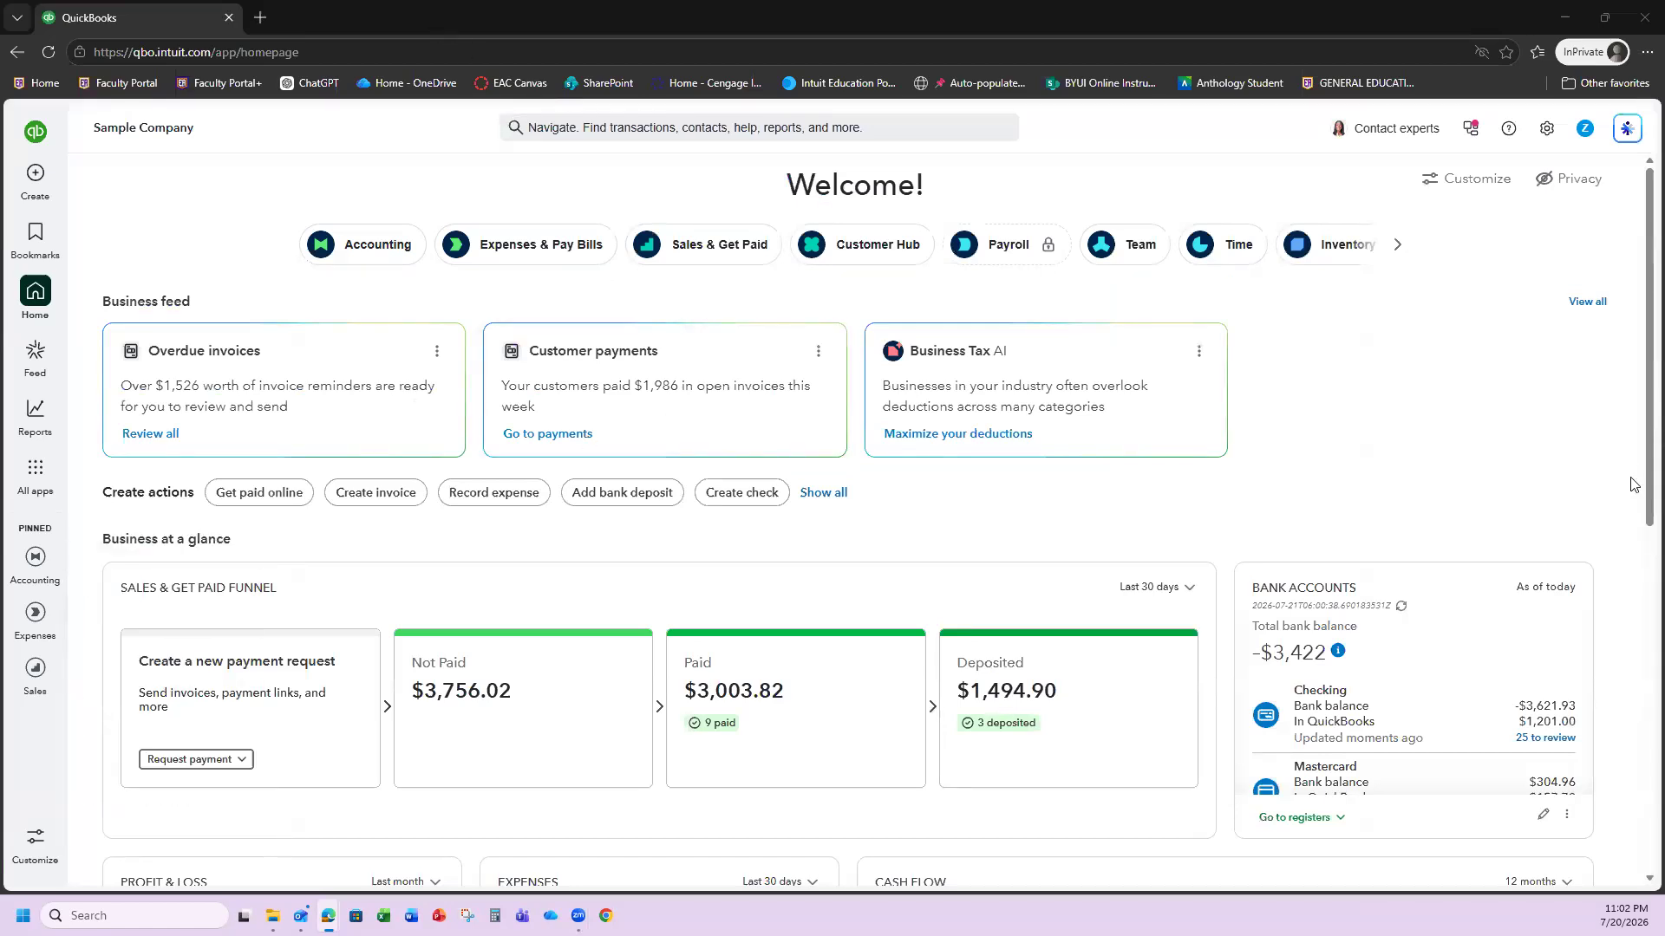
{"action": "key", "text": "super+Right"}
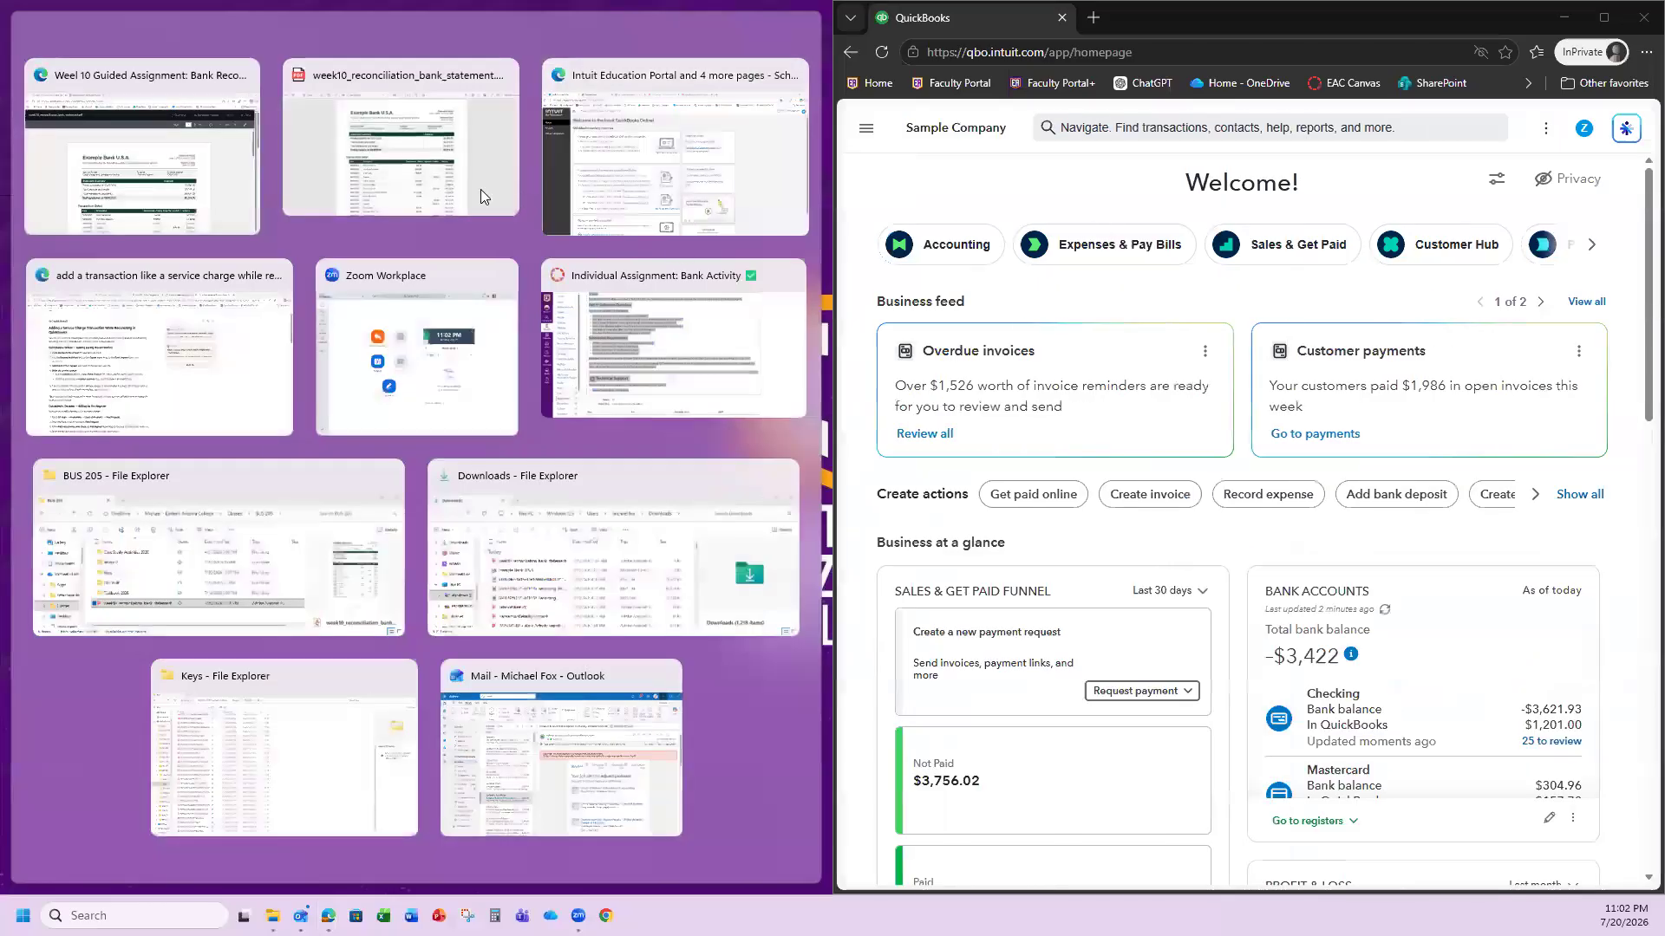
{"action": "left_click", "coordinate": [477, 201]}
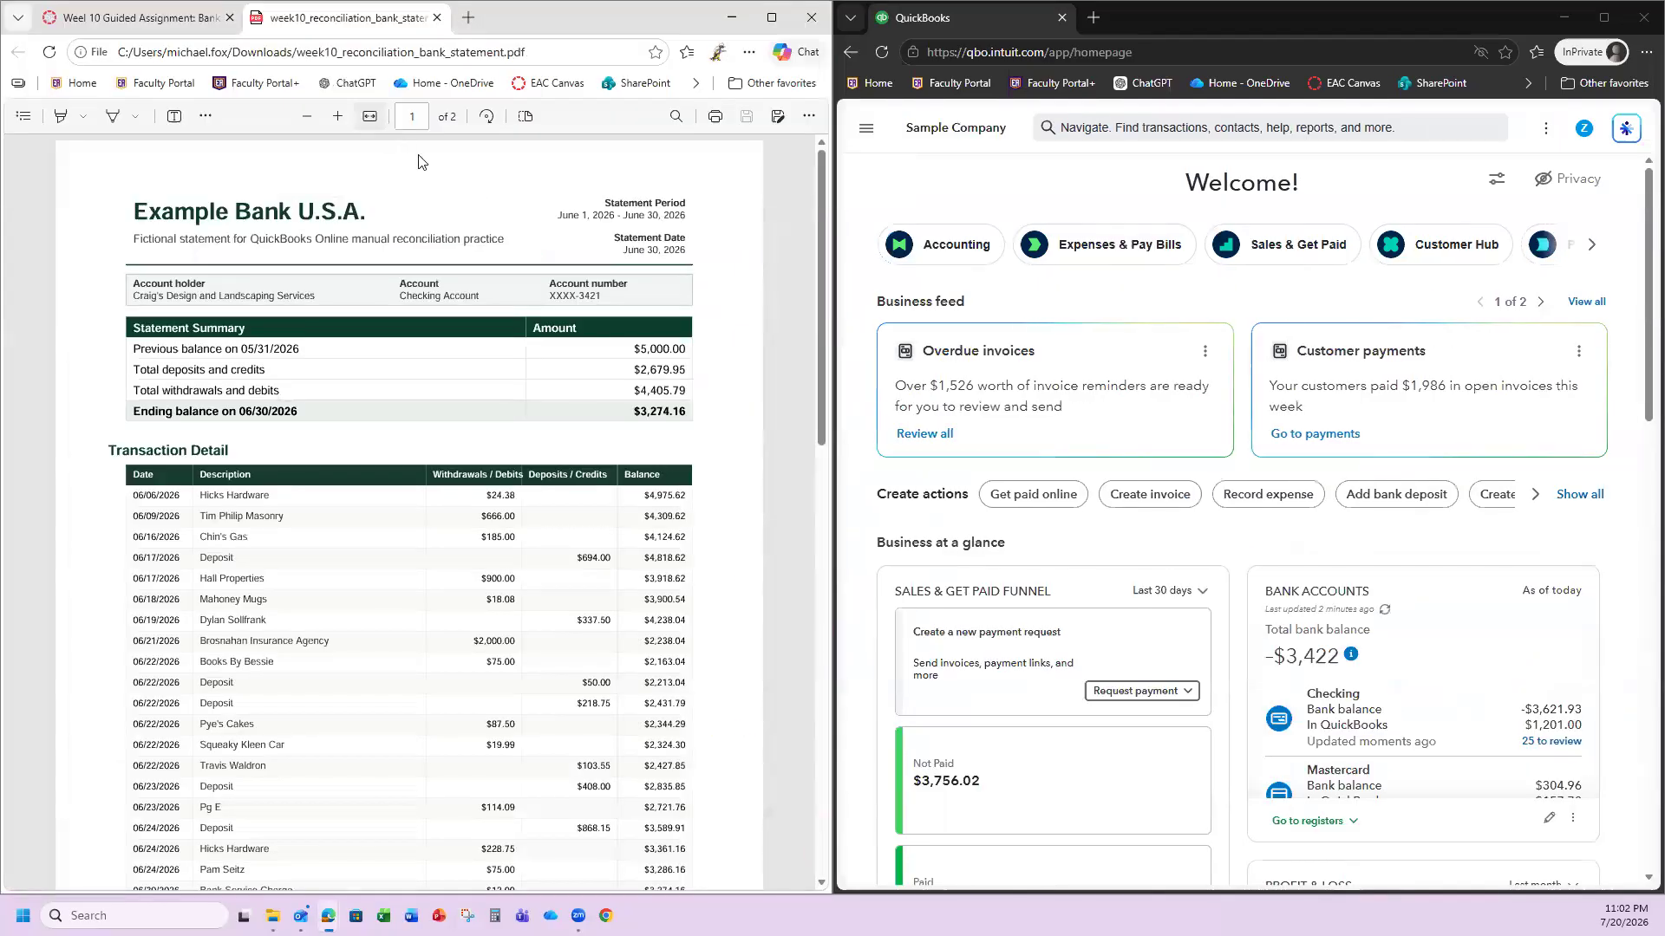
{"action": "left_click", "coordinate": [143, 19]}
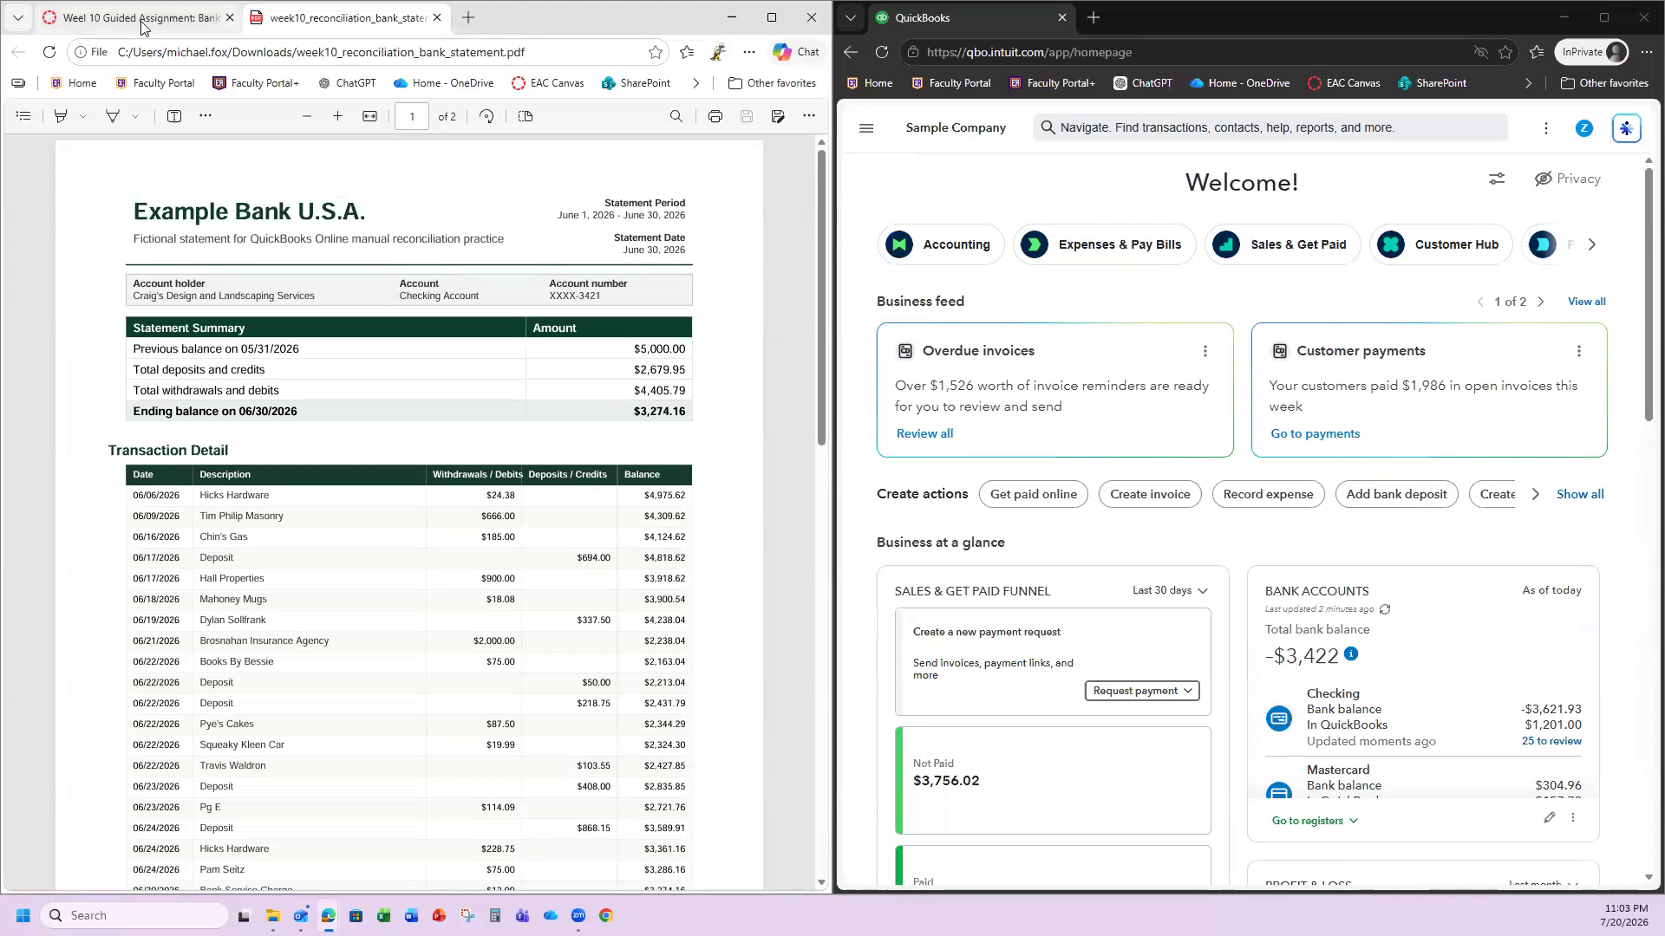
{"action": "left_click_drag", "start_coordinate": [143, 19], "coordinate": [0, 19]}
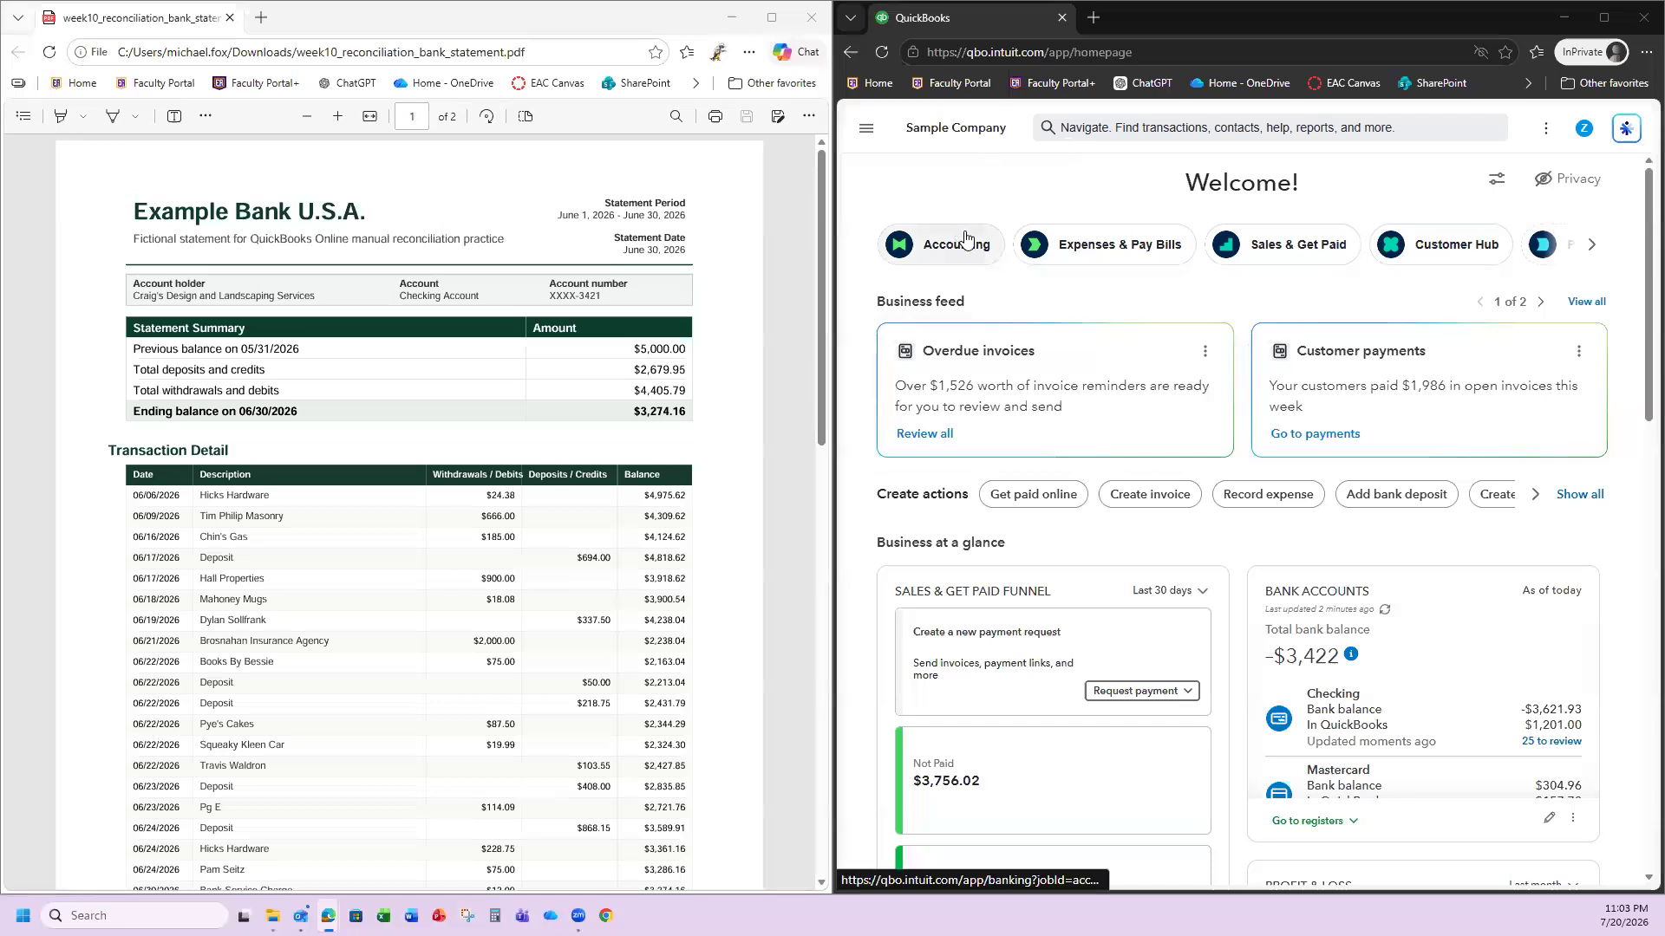
Open the Reconcile page in the Accounting area and keep the existing experience instead of AI-powered reconciliation.
{"action": "left_click", "coordinate": [957, 264]}
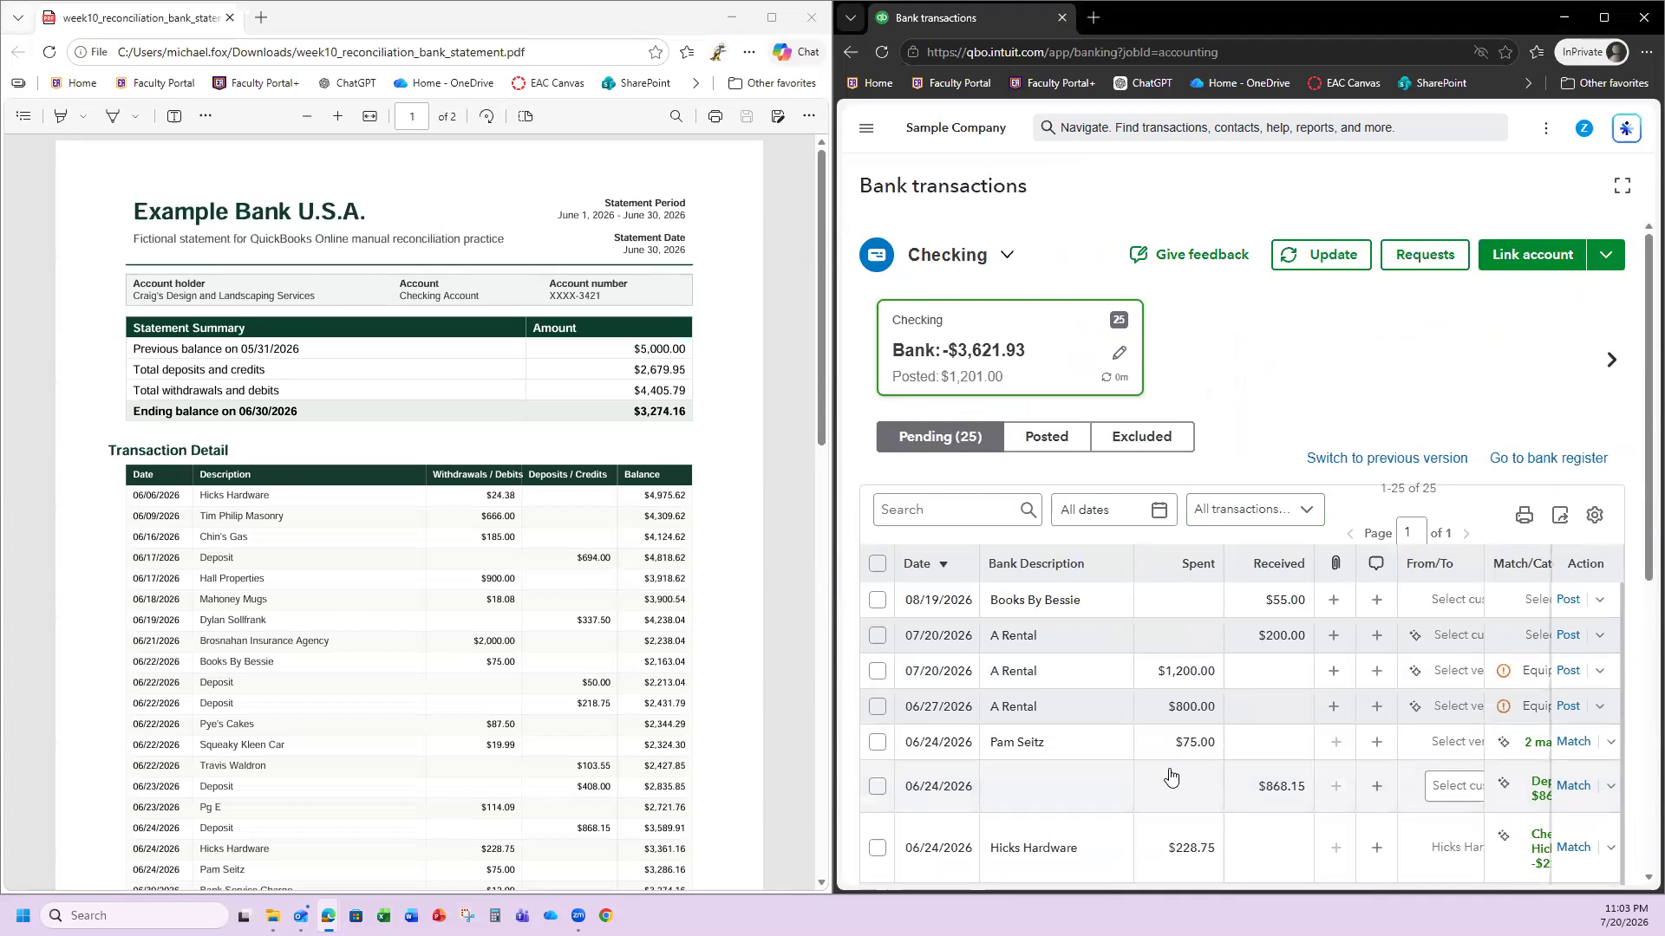
{"action": "left_click", "coordinate": [865, 132]}
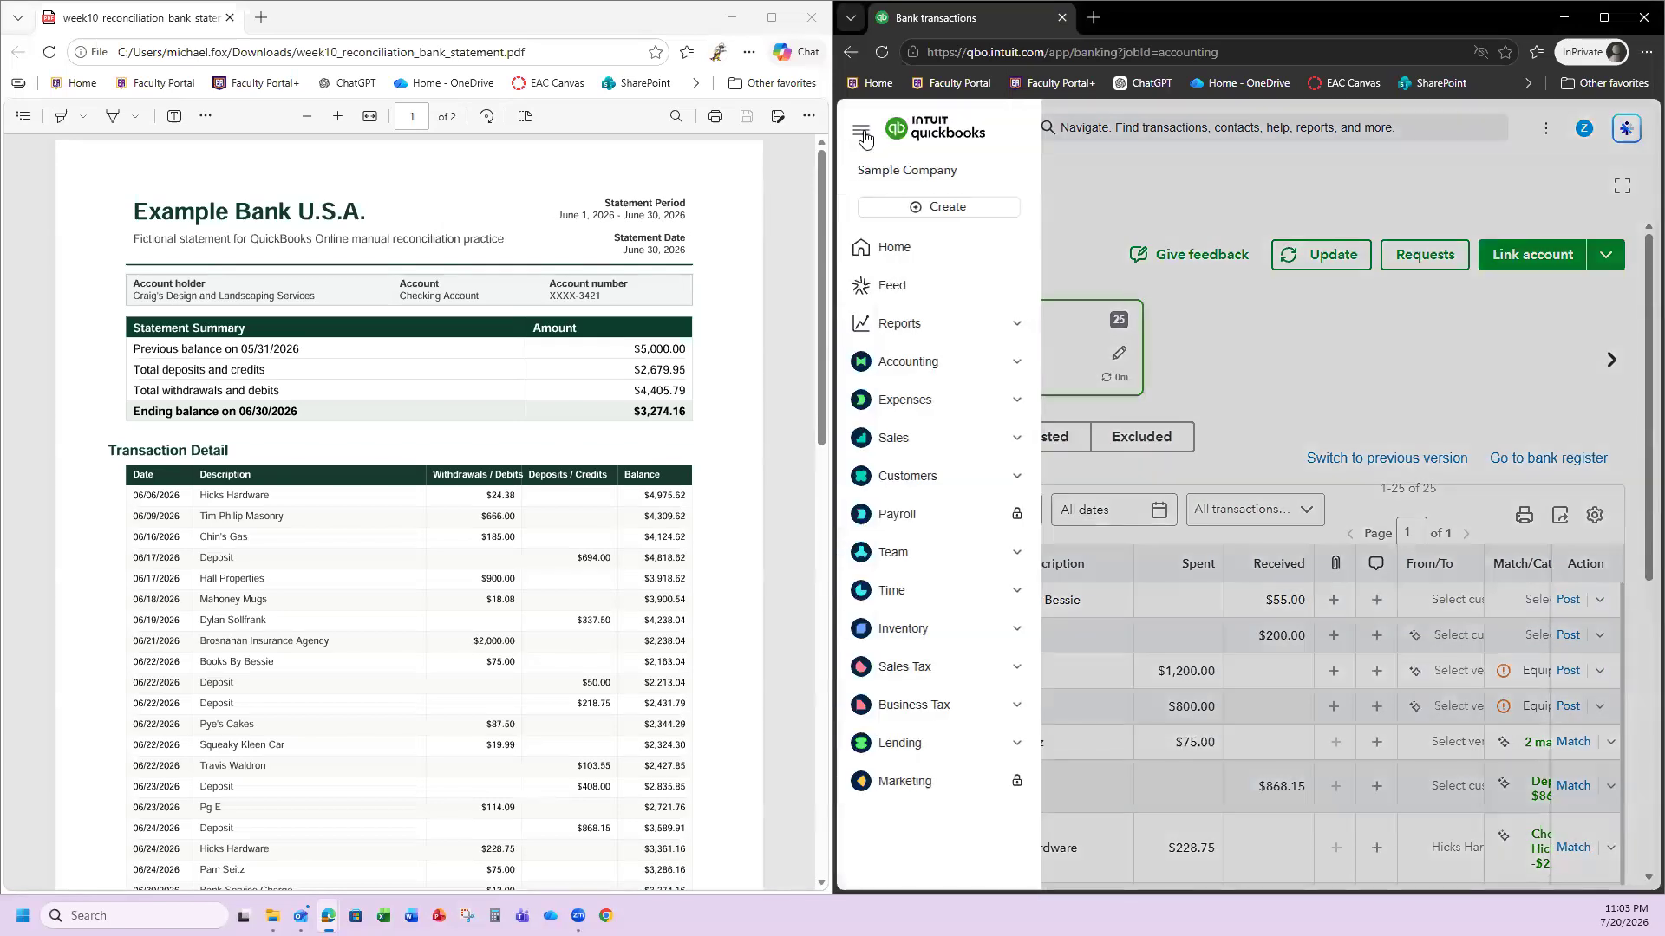
{"action": "left_click", "coordinate": [866, 134]}
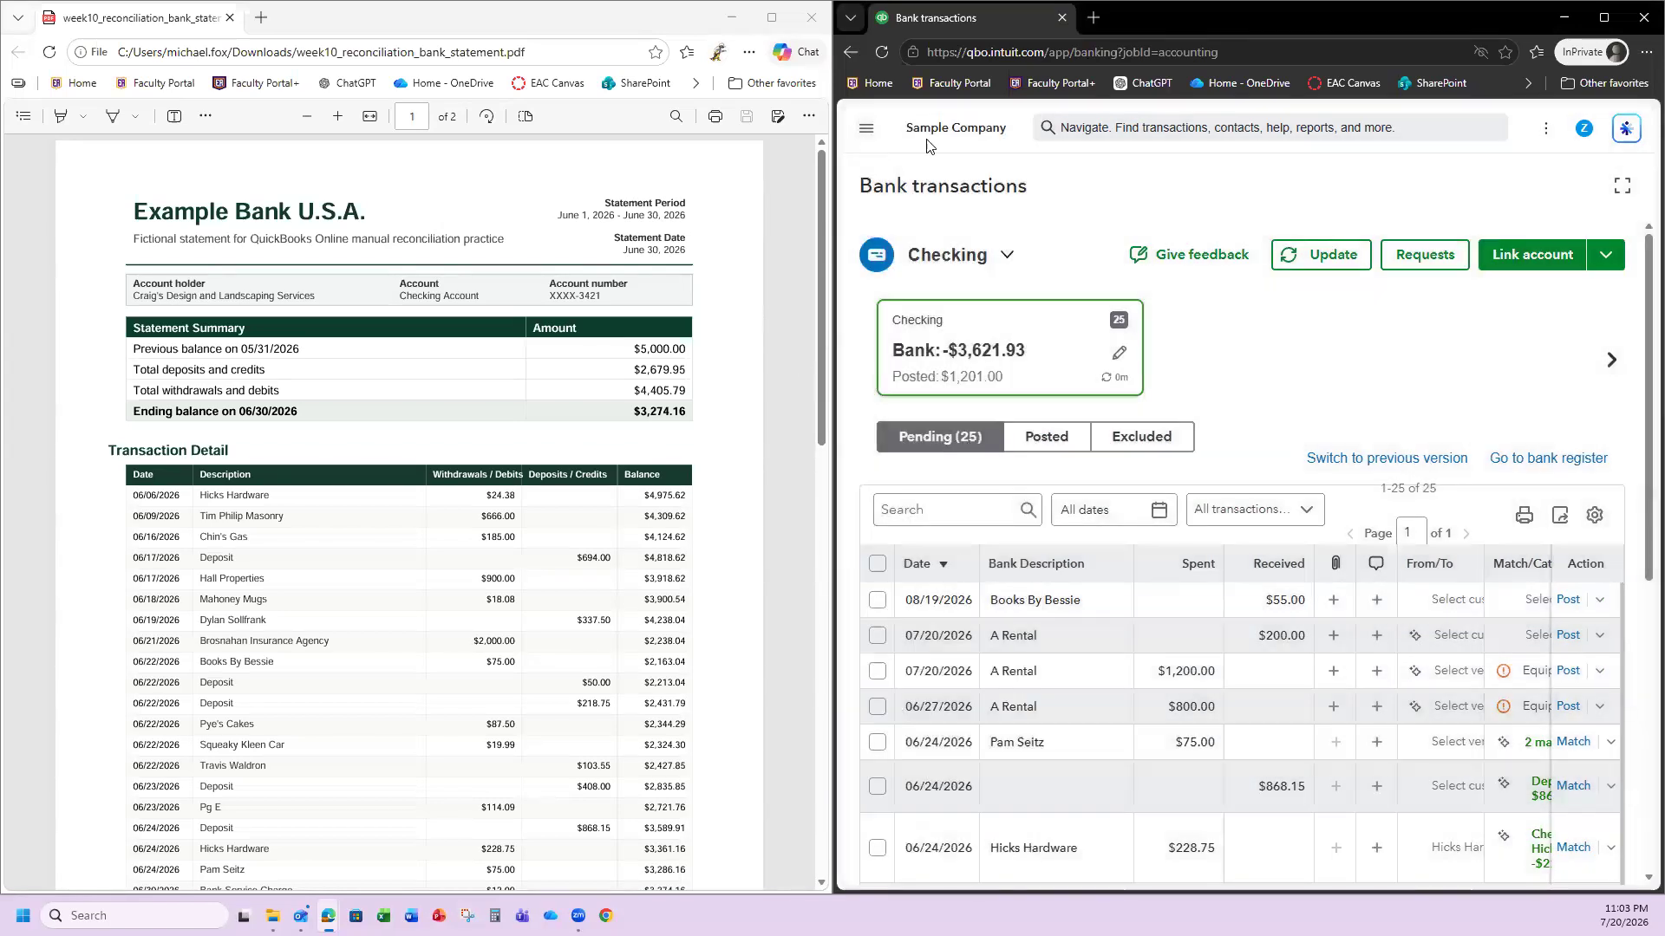
{"action": "left_click", "coordinate": [863, 130]}
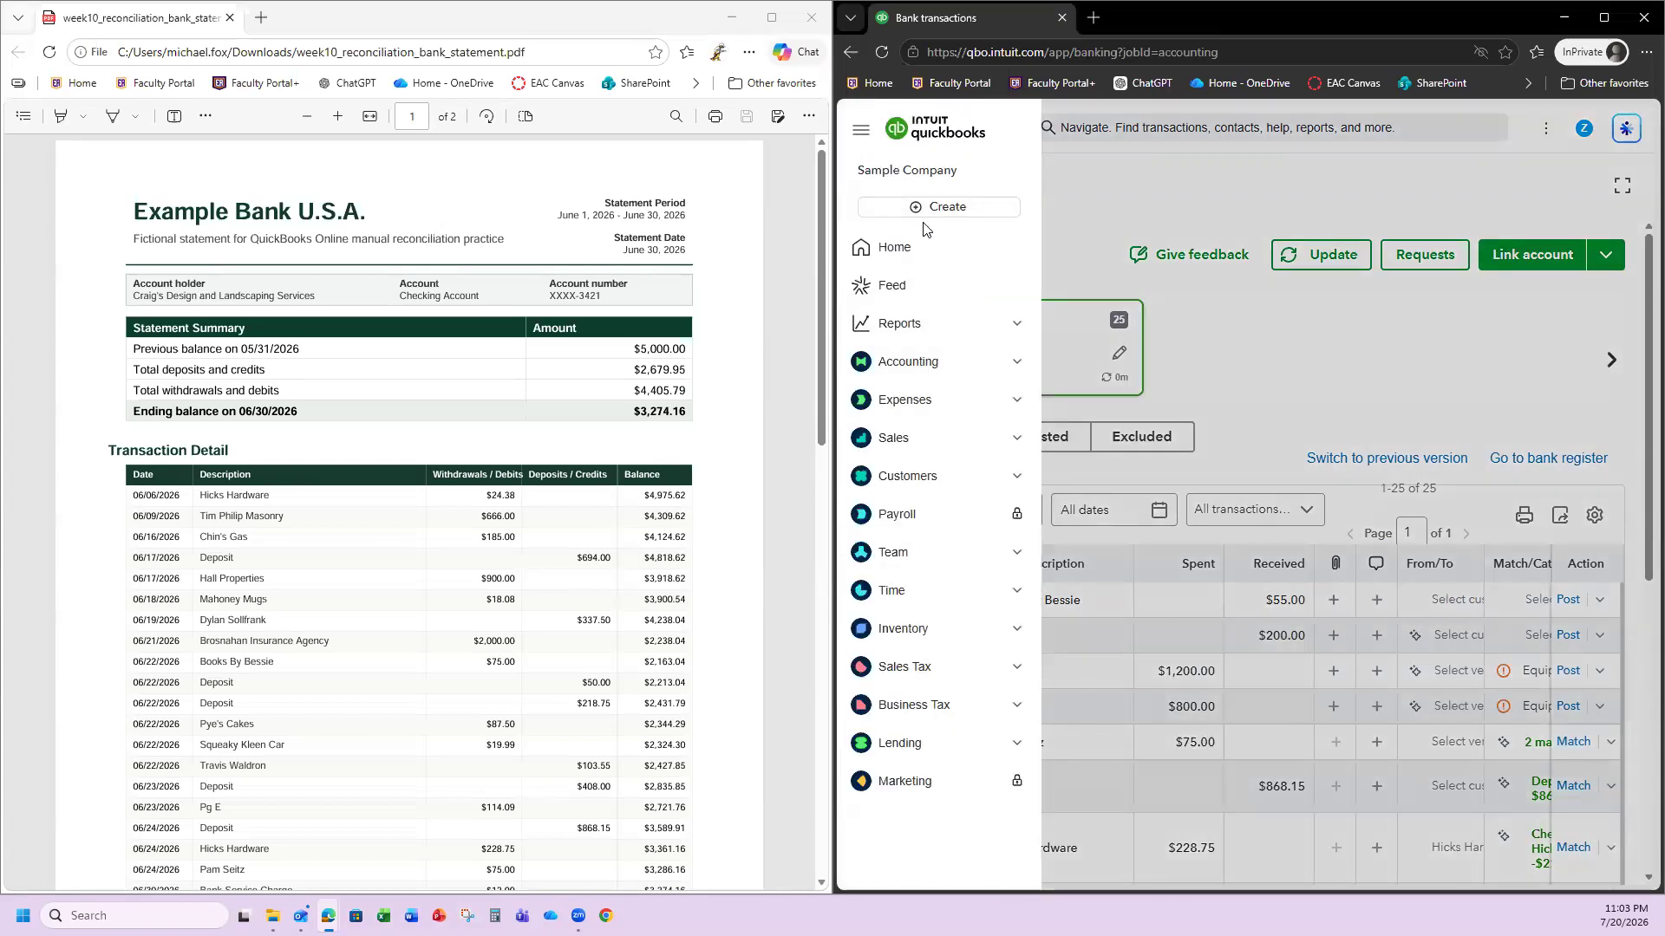
{"action": "left_click", "coordinate": [1011, 372]}
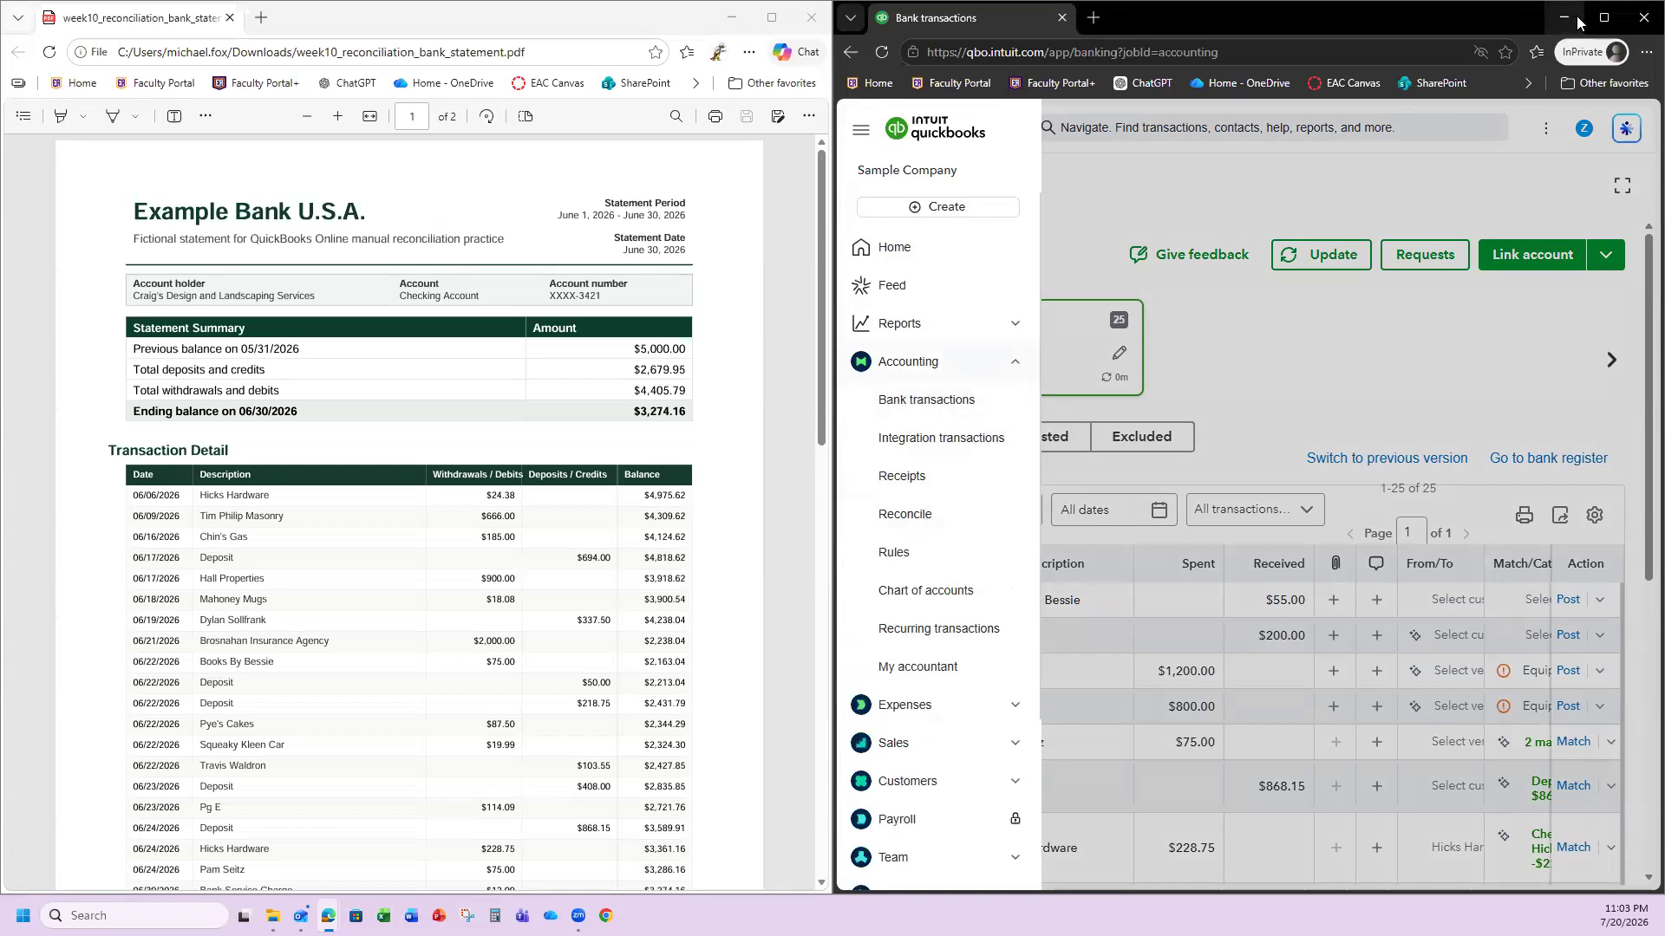
{"action": "left_click", "coordinate": [1606, 19]}
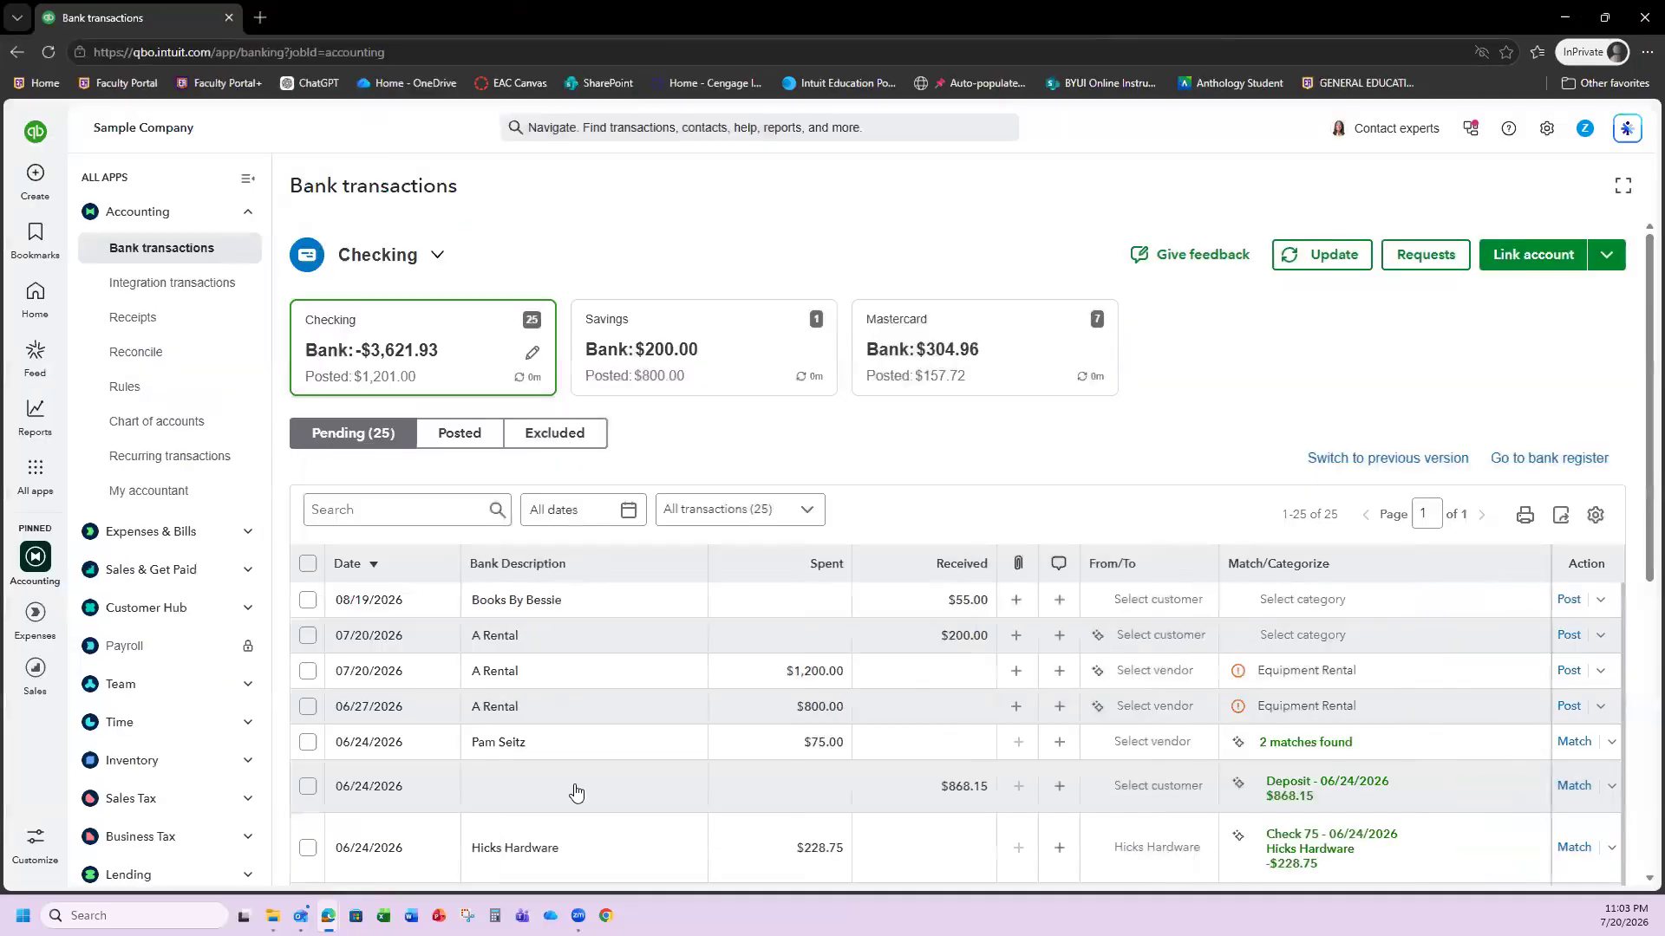
{"action": "left_click", "coordinate": [139, 361]}
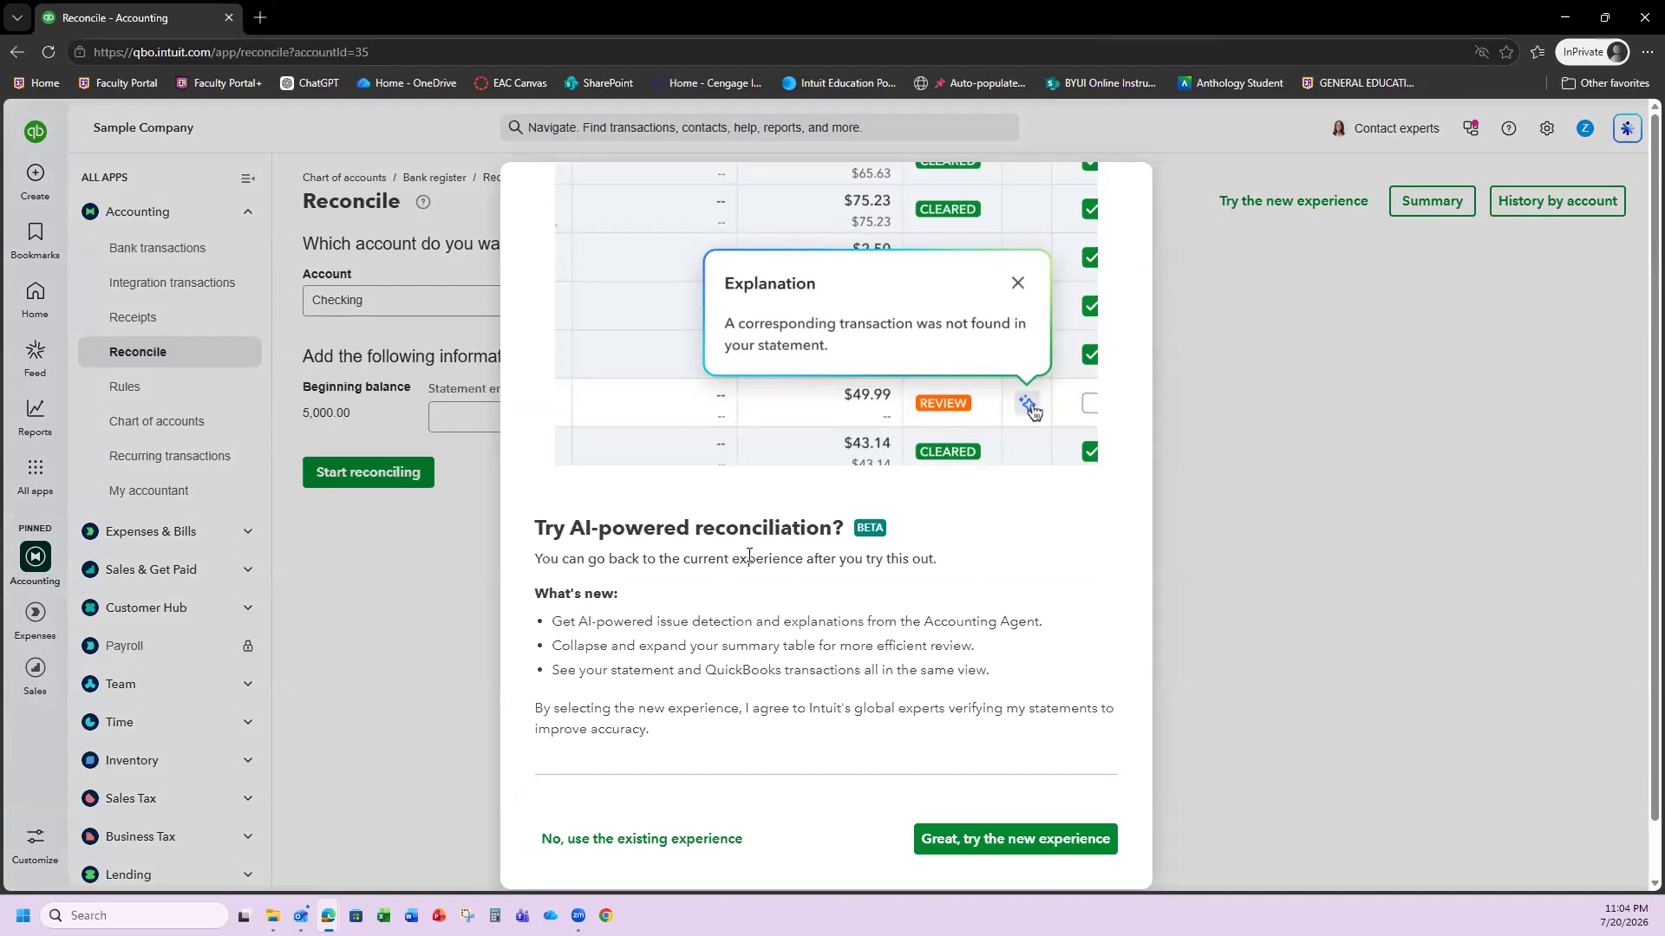
{"action": "left_click", "coordinate": [642, 839]}
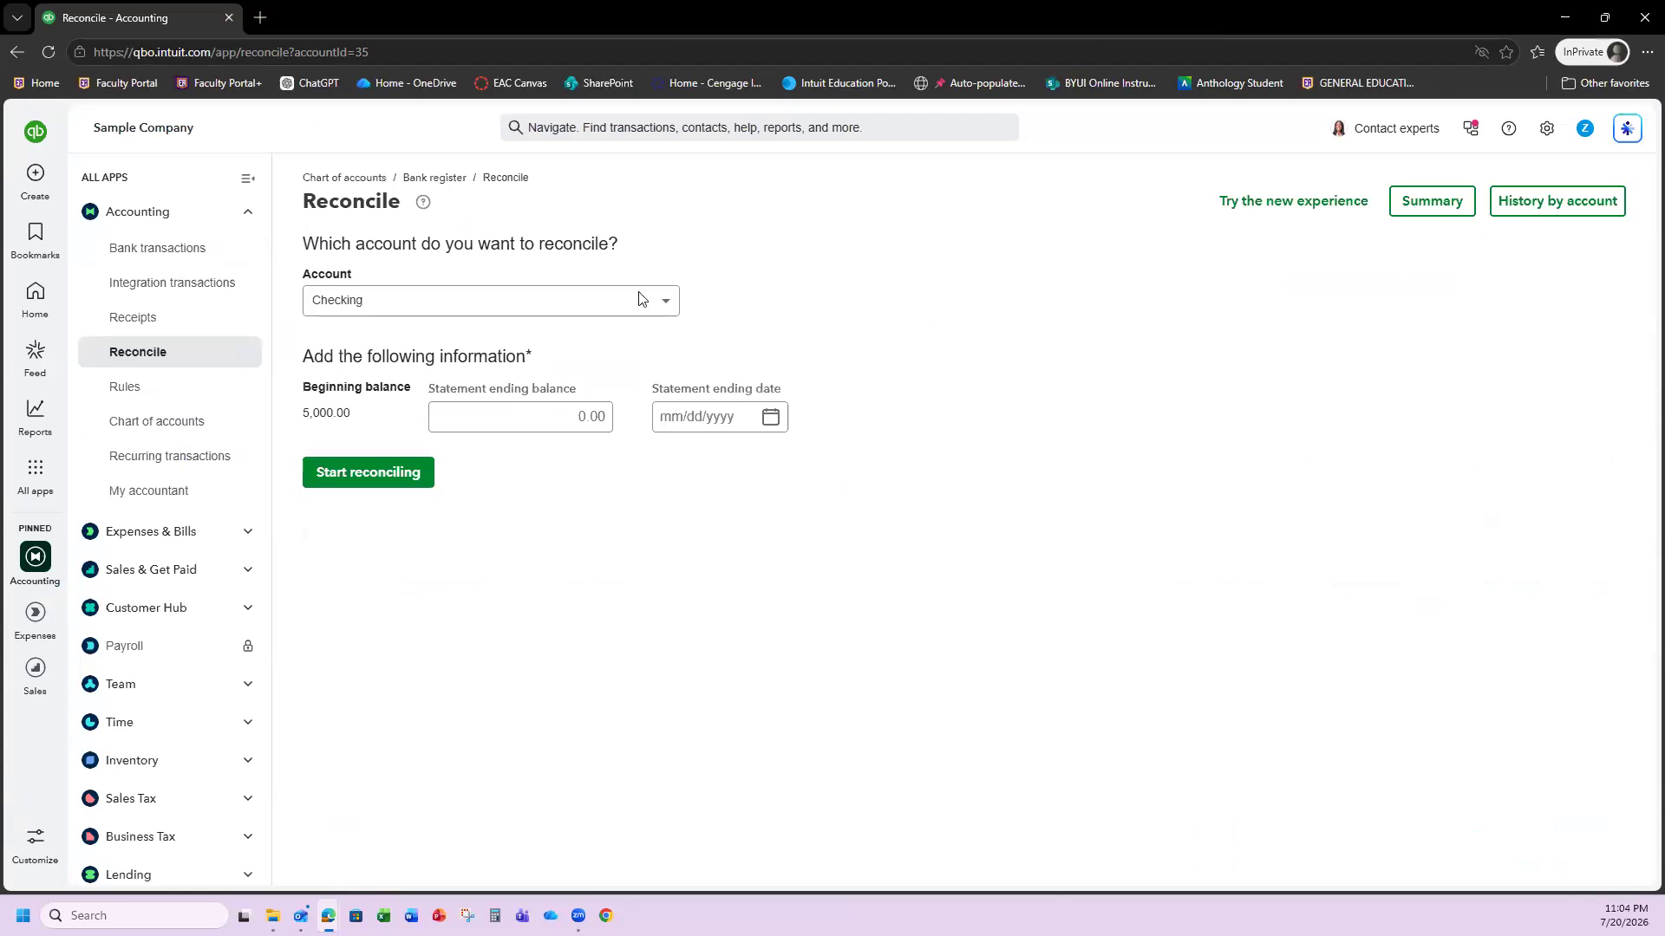
Start reconciling the Checking account with a statement ending balance of 3,274.16 and a statement ending date of 06/30/2026.
{"action": "double_click", "coordinate": [408, 26]}
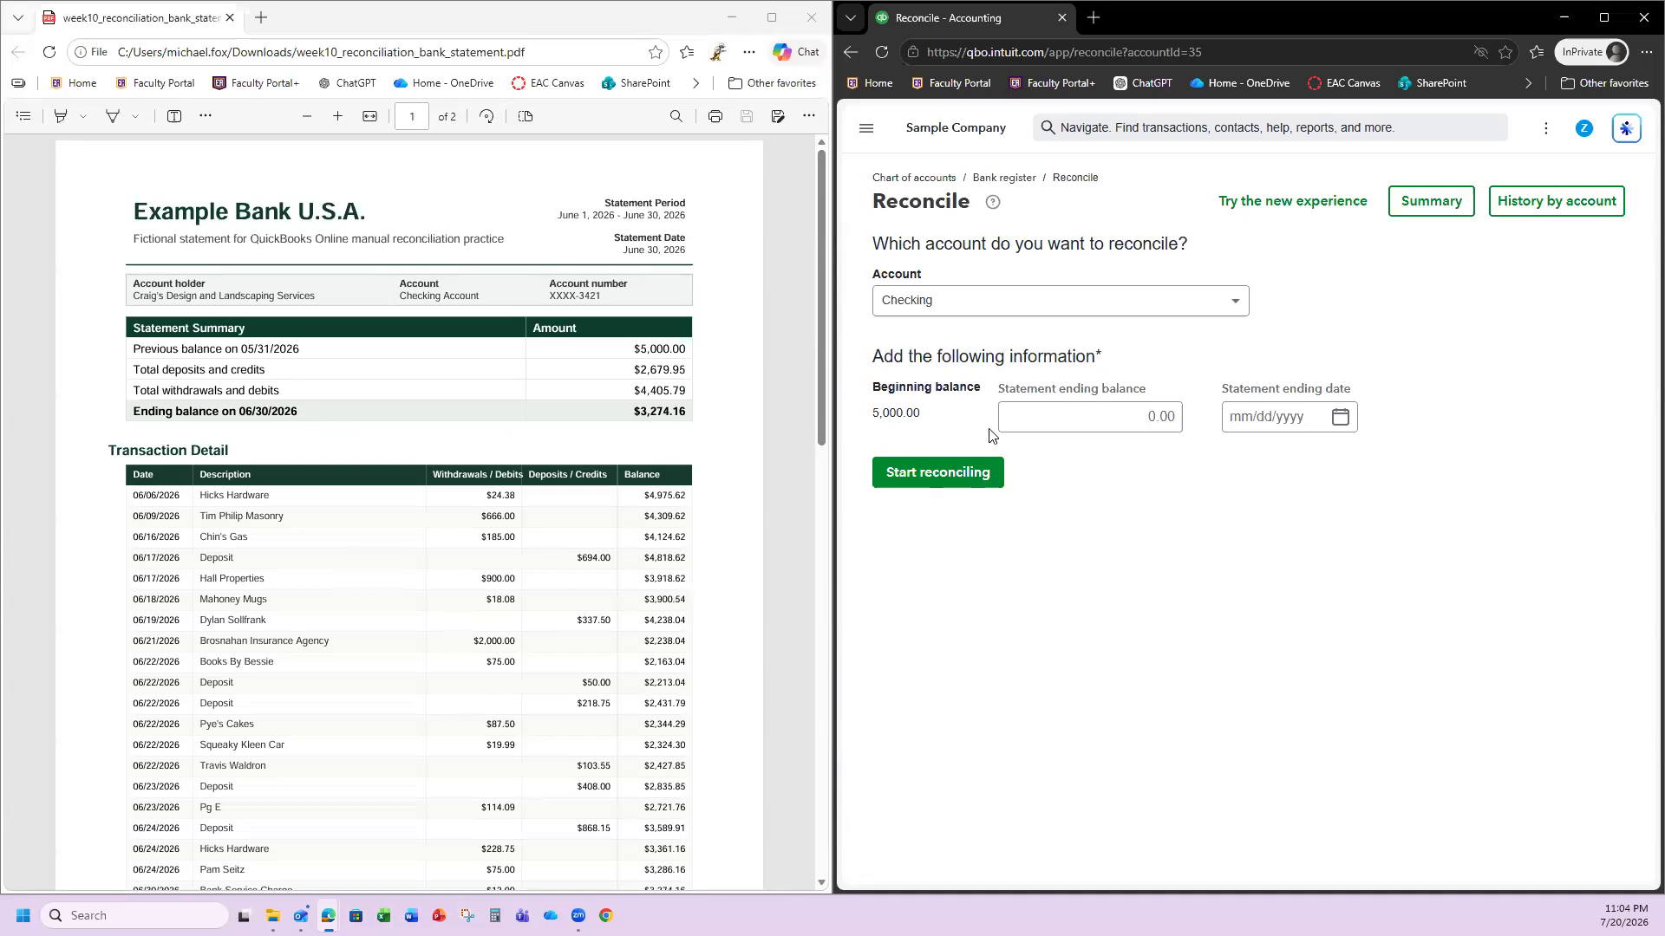
{"action": "left_click", "coordinate": [1129, 421]}
{"action": "type", "text": "3274.16"}
{"action": "left_click", "coordinate": [1327, 420]}
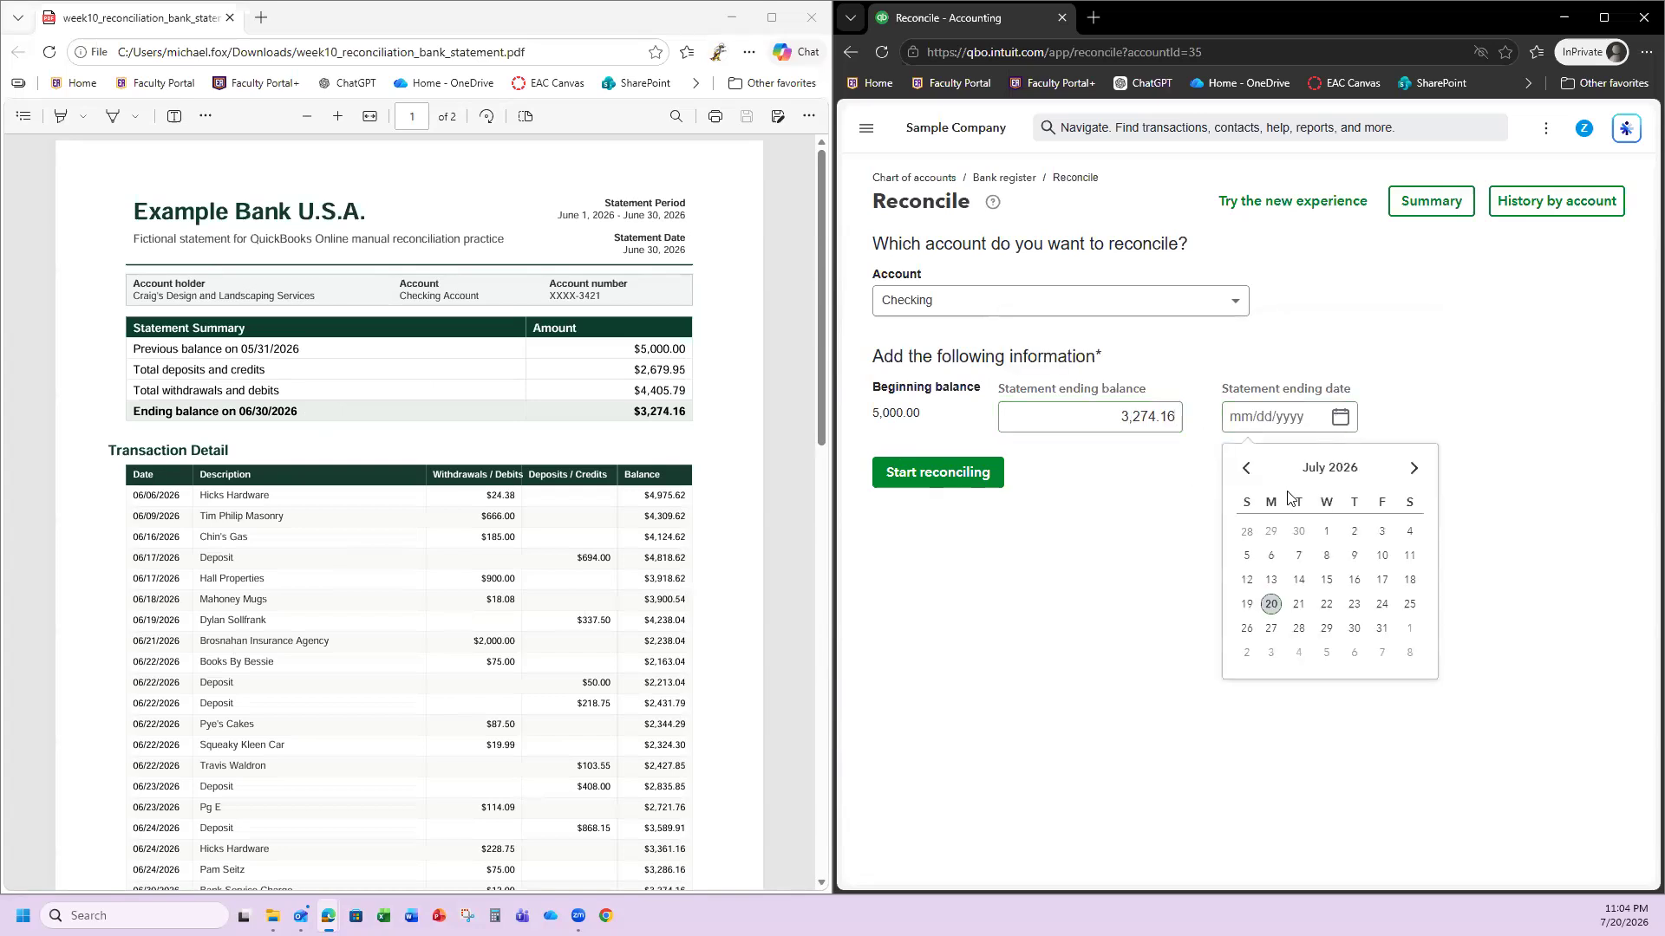
{"action": "left_click", "coordinate": [1246, 468]}
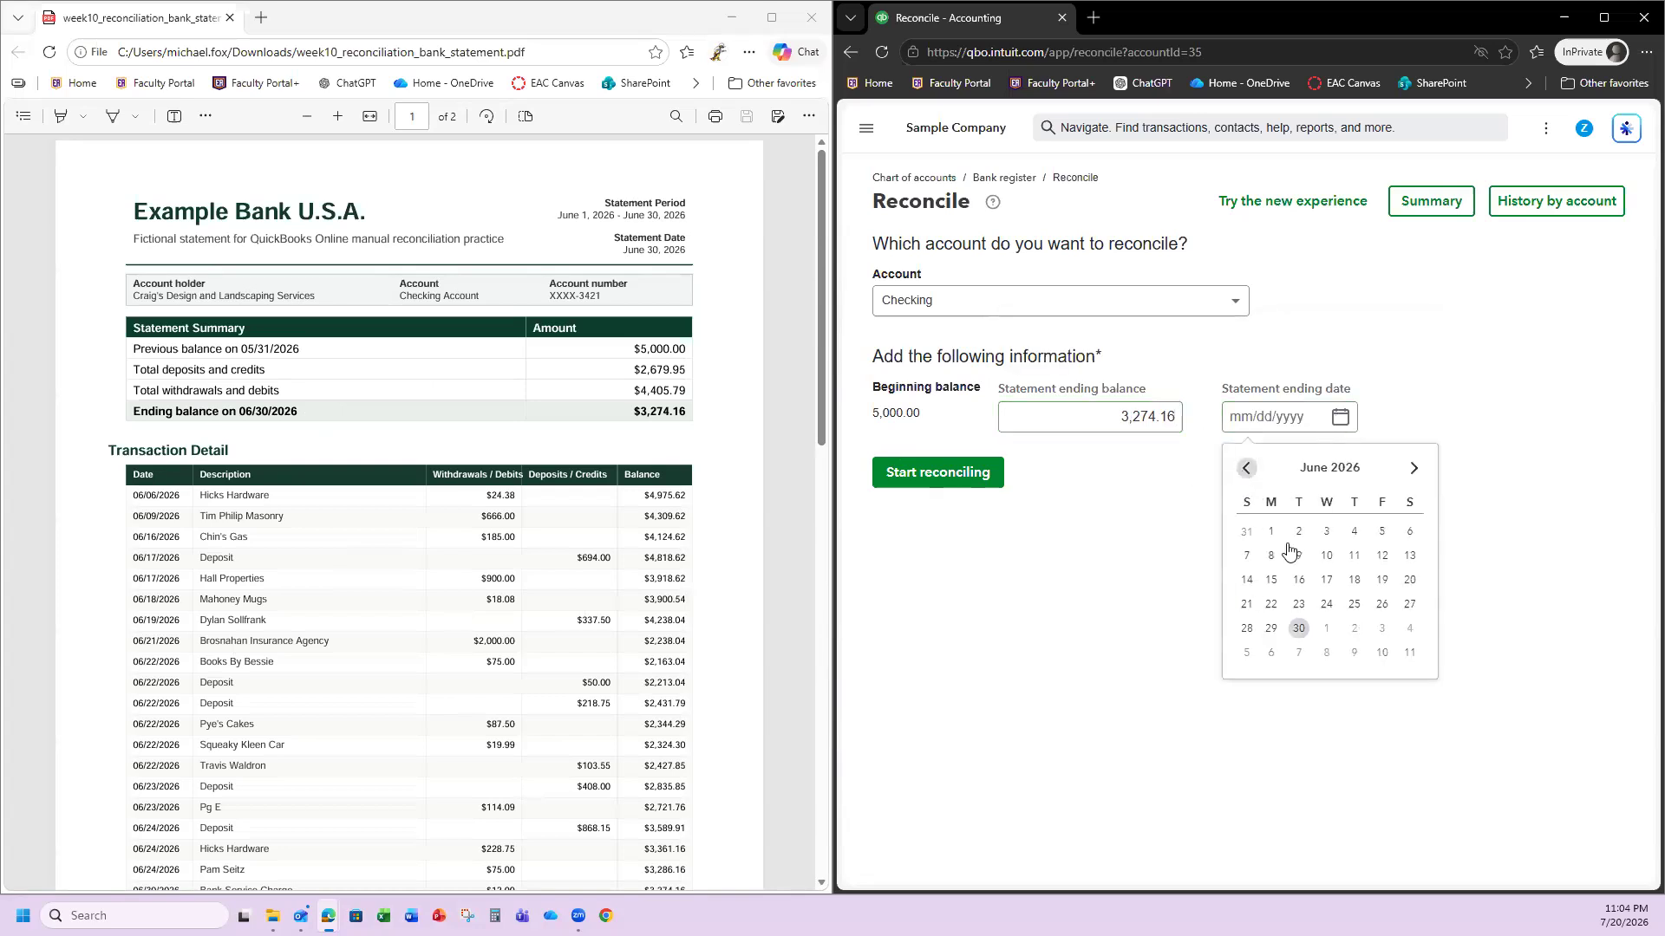
{"action": "left_click", "coordinate": [1298, 629]}
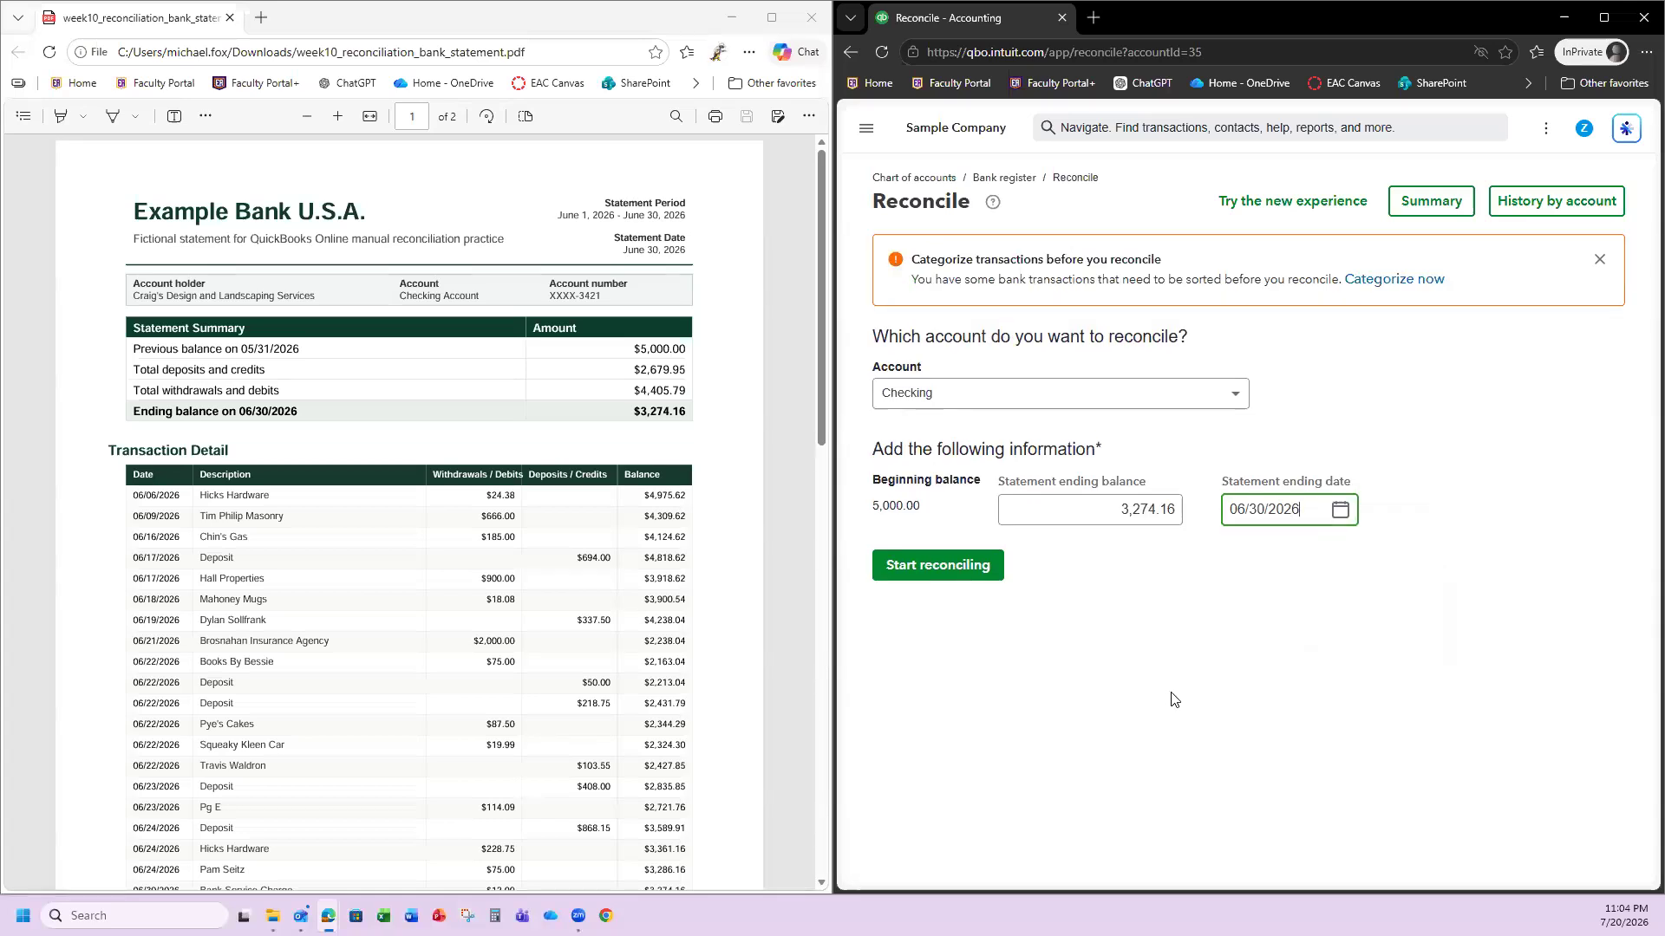
{"action": "left_click", "coordinate": [962, 574]}
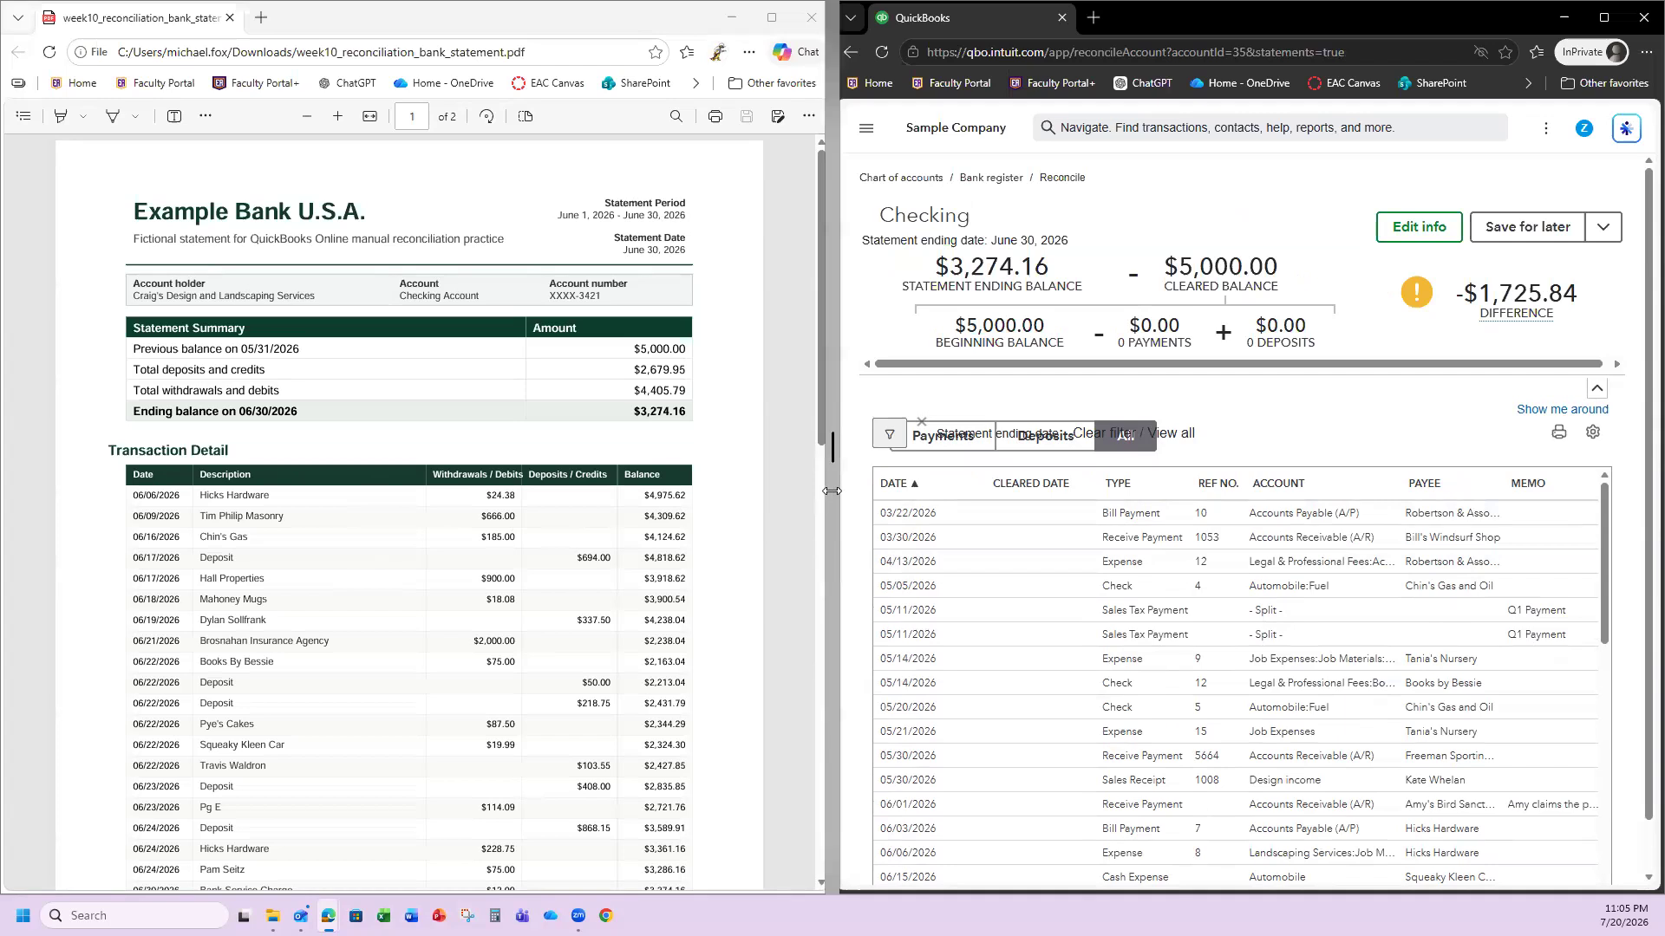
Widen the QuickBooks window beside the bank statement and bring the statement's withdrawal and deposit columns into view.
{"action": "left_click_drag", "start_coordinate": [832, 491], "coordinate": [462, 491]}
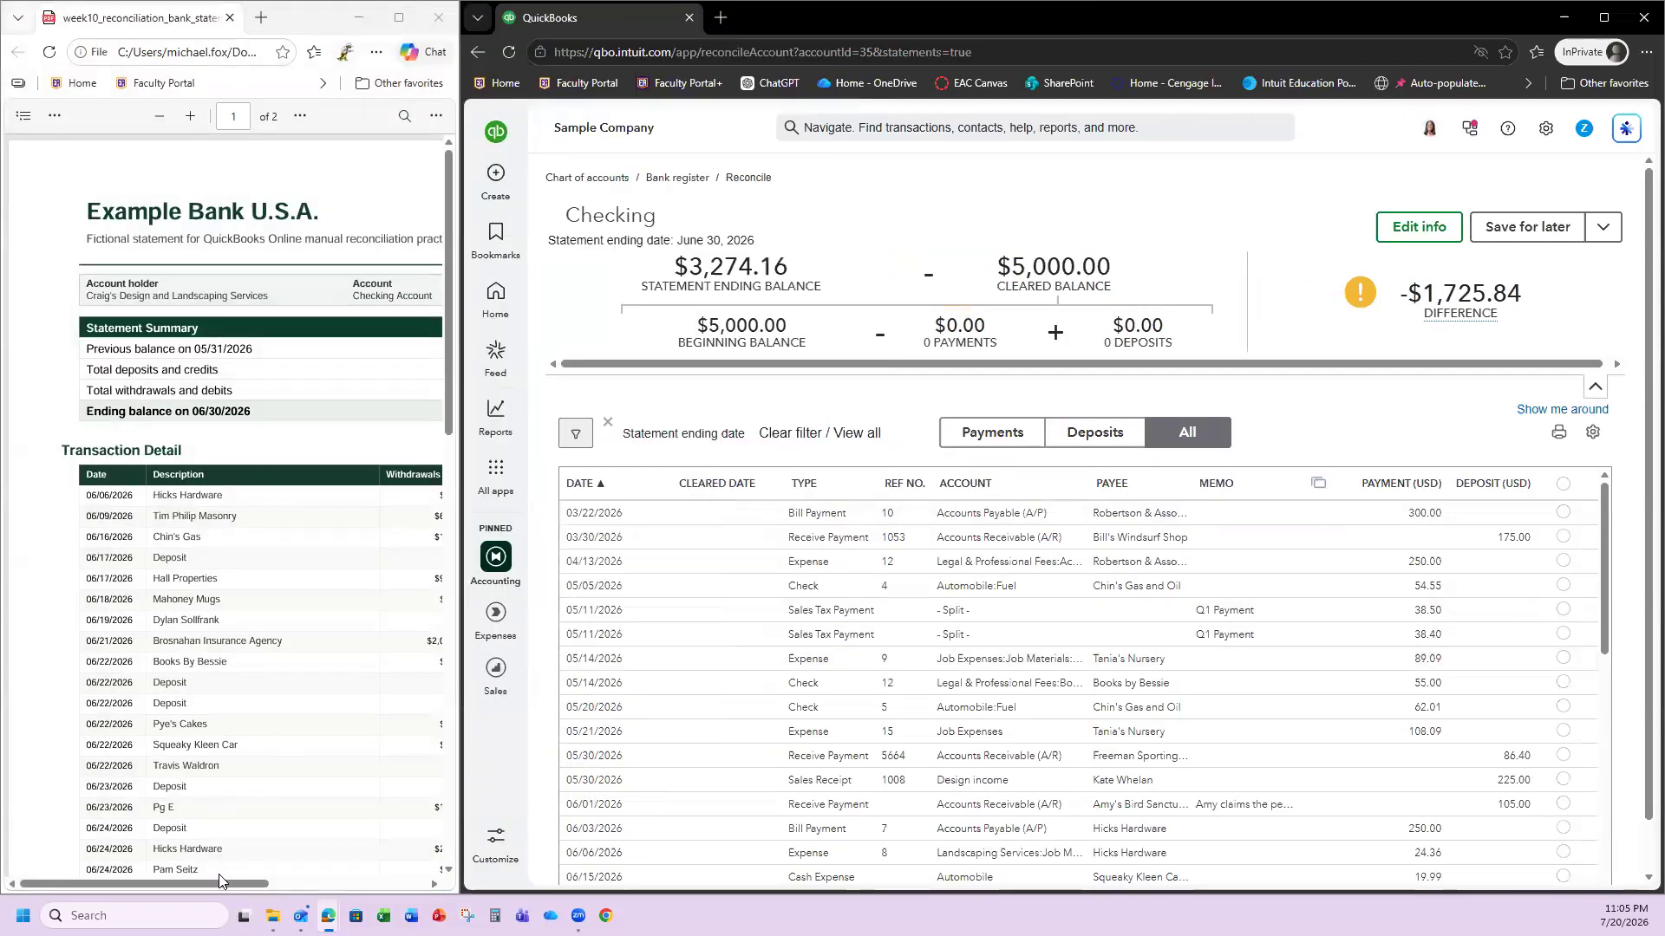
{"action": "left_click_drag", "start_coordinate": [219, 883], "coordinate": [298, 899]}
{"action": "scroll", "coordinate": [222, 520], "scroll_direction": "right", "scroll_amount": 3}
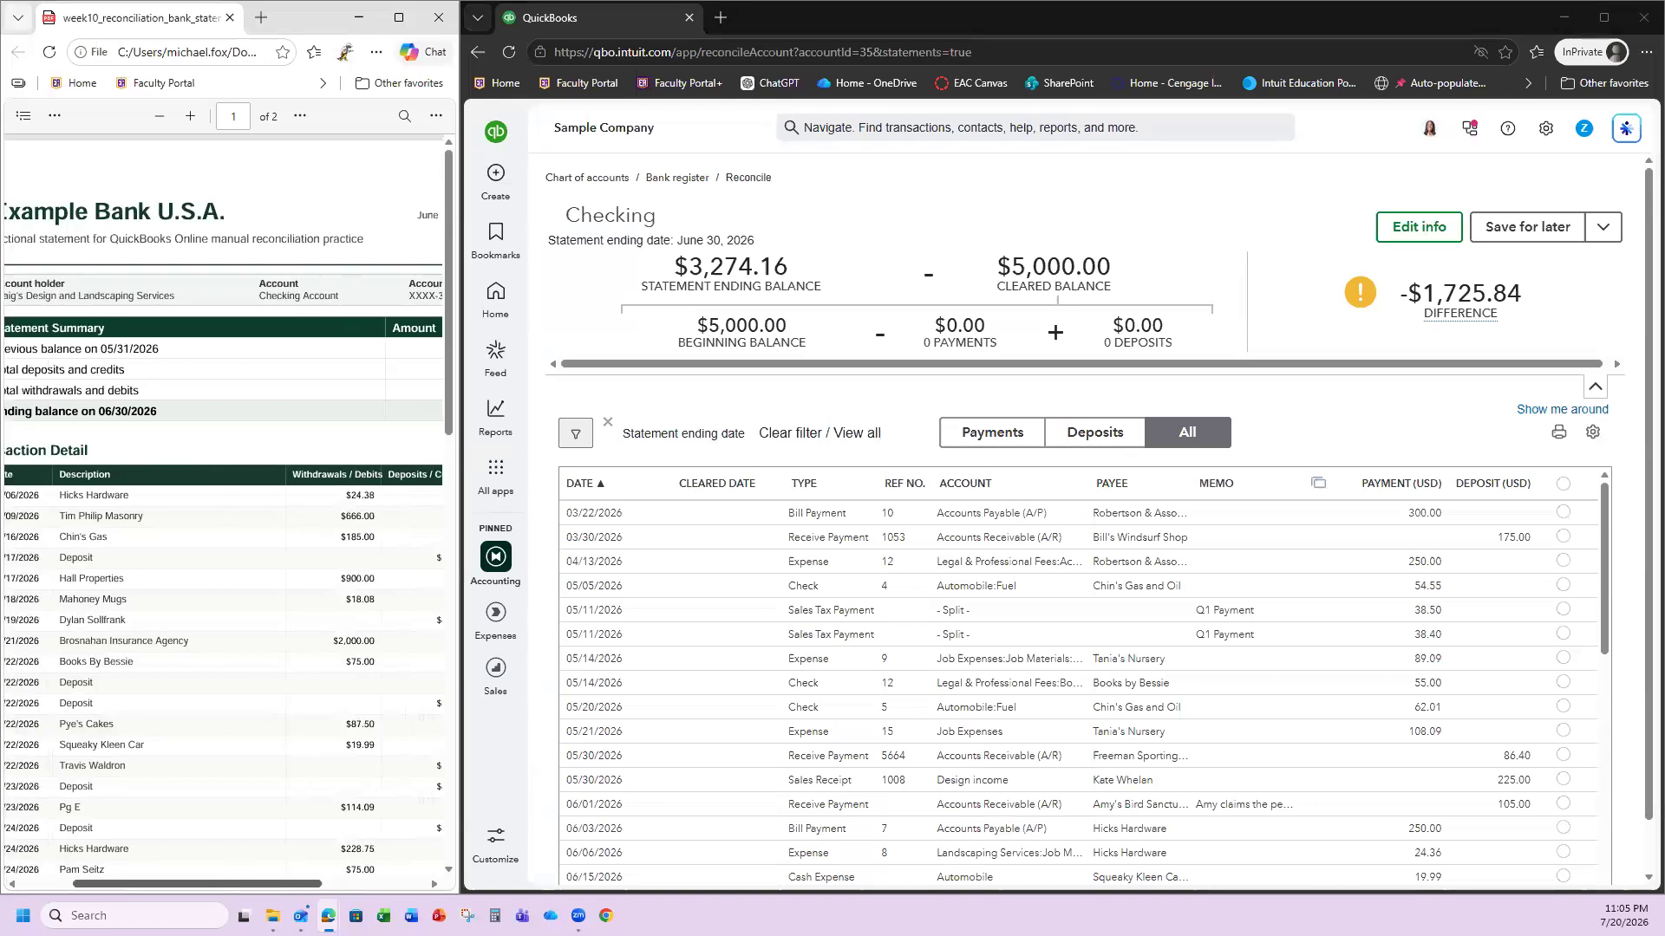
{"action": "scroll", "coordinate": [222, 520], "scroll_direction": "right", "scroll_amount": 1}
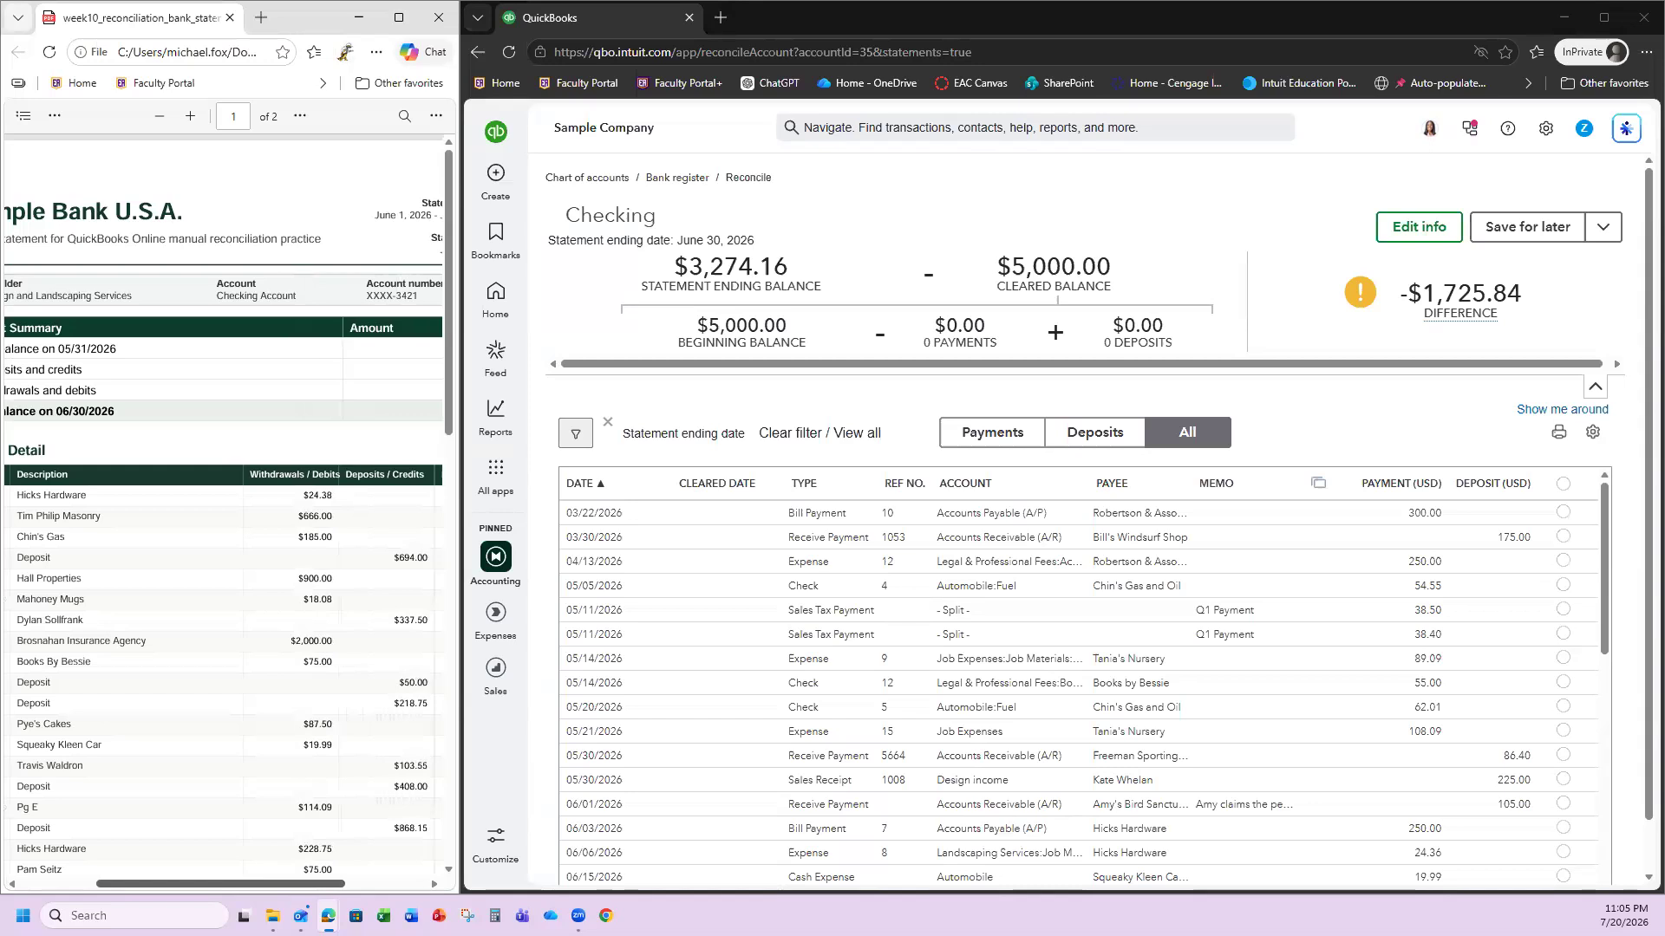
{"action": "left_click_drag", "start_coordinate": [306, 885], "coordinate": [309, 885]}
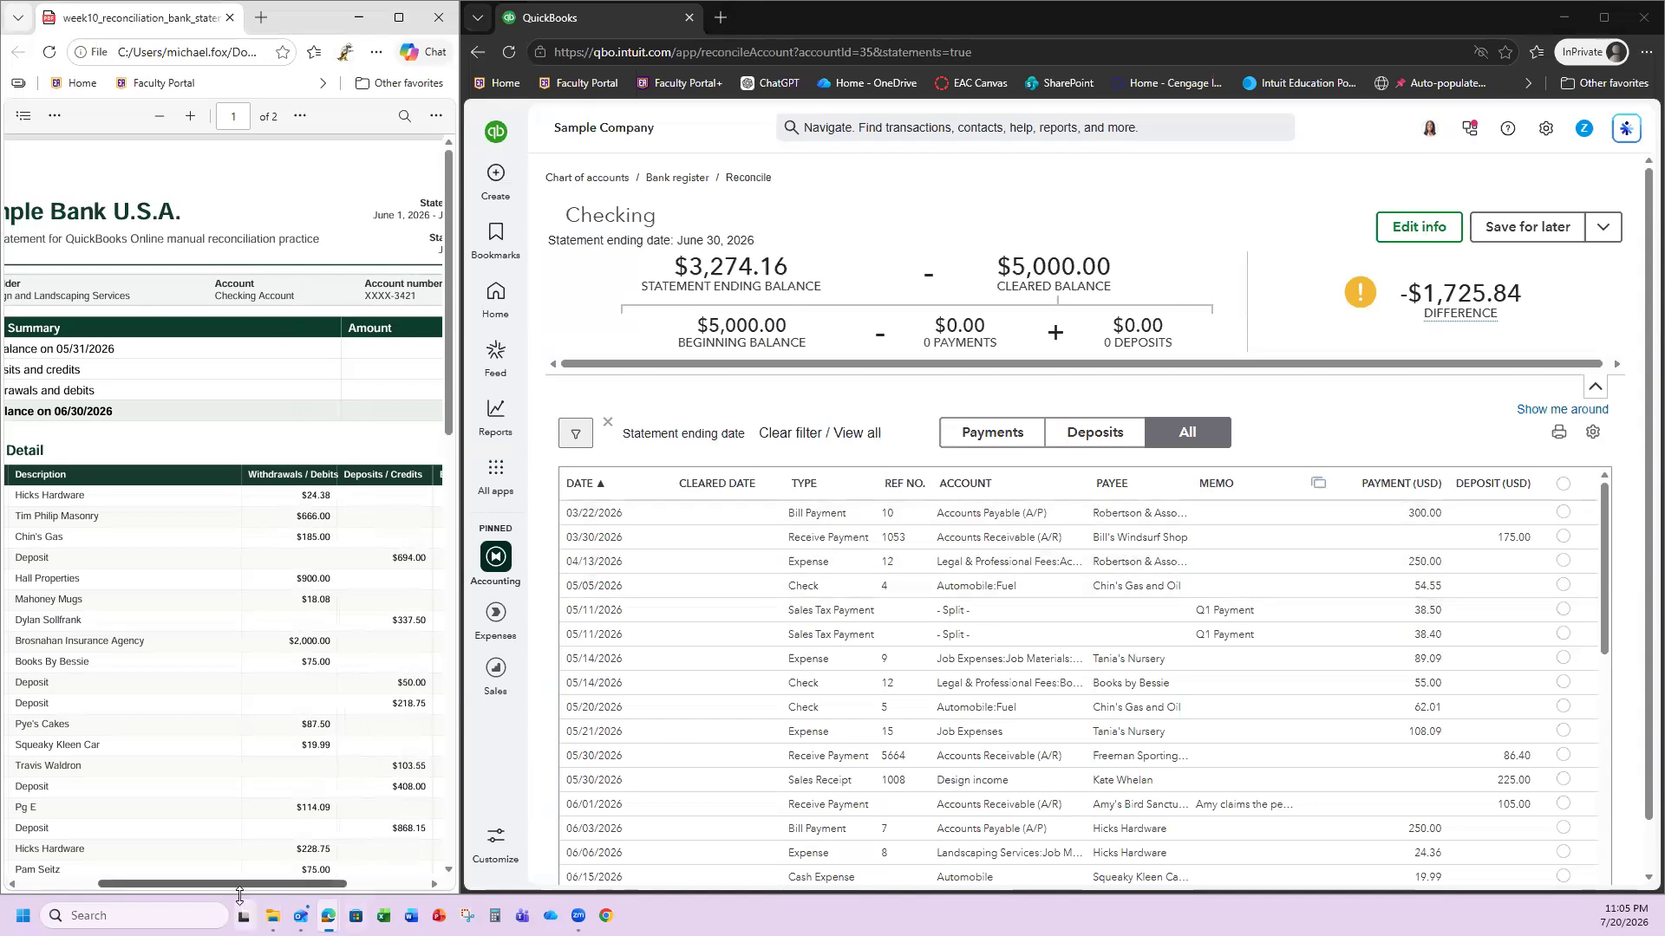
{"action": "mouse_move", "coordinate": [196, 886]}
{"action": "left_mouse_down"}
{"action": "mouse_move", "coordinate": [133, 886]}
{"action": "mouse_move", "coordinate": [225, 886]}
{"action": "left_mouse_up"}
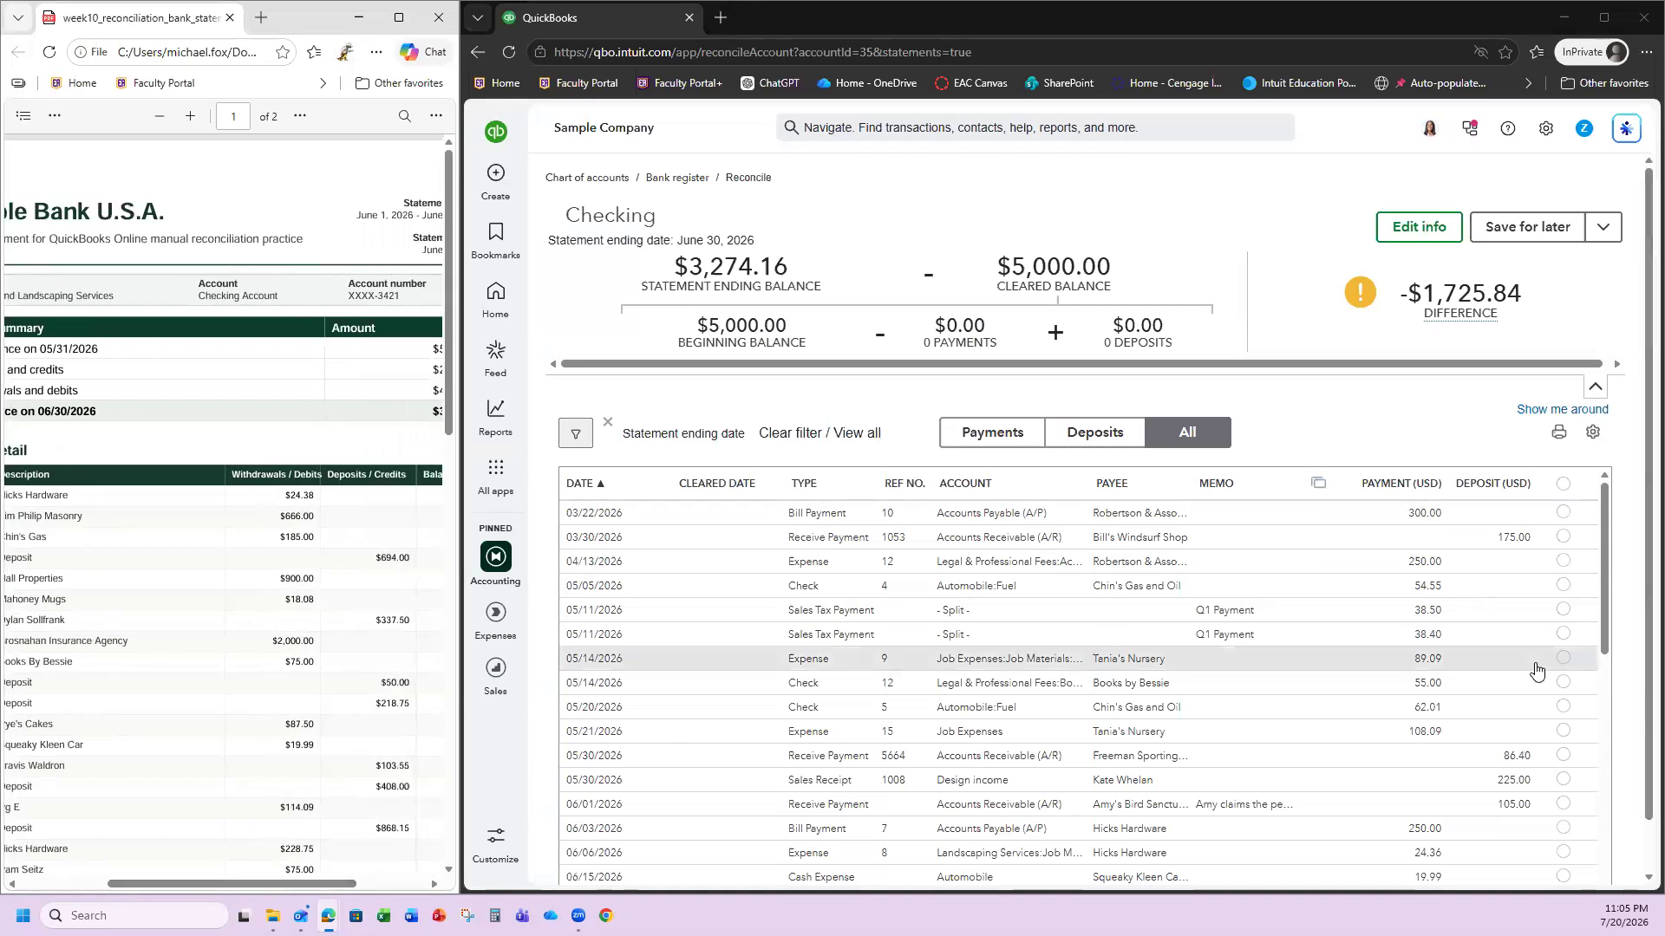
Mark the 06/06/2026 Hicks Hardware expense of 24.36 as cleared in the reconciliation.
{"action": "scroll", "coordinate": [1534, 670], "scroll_direction": "down", "scroll_amount": 2}
{"action": "scroll", "coordinate": [1536, 672], "scroll_direction": "down", "scroll_amount": 2}
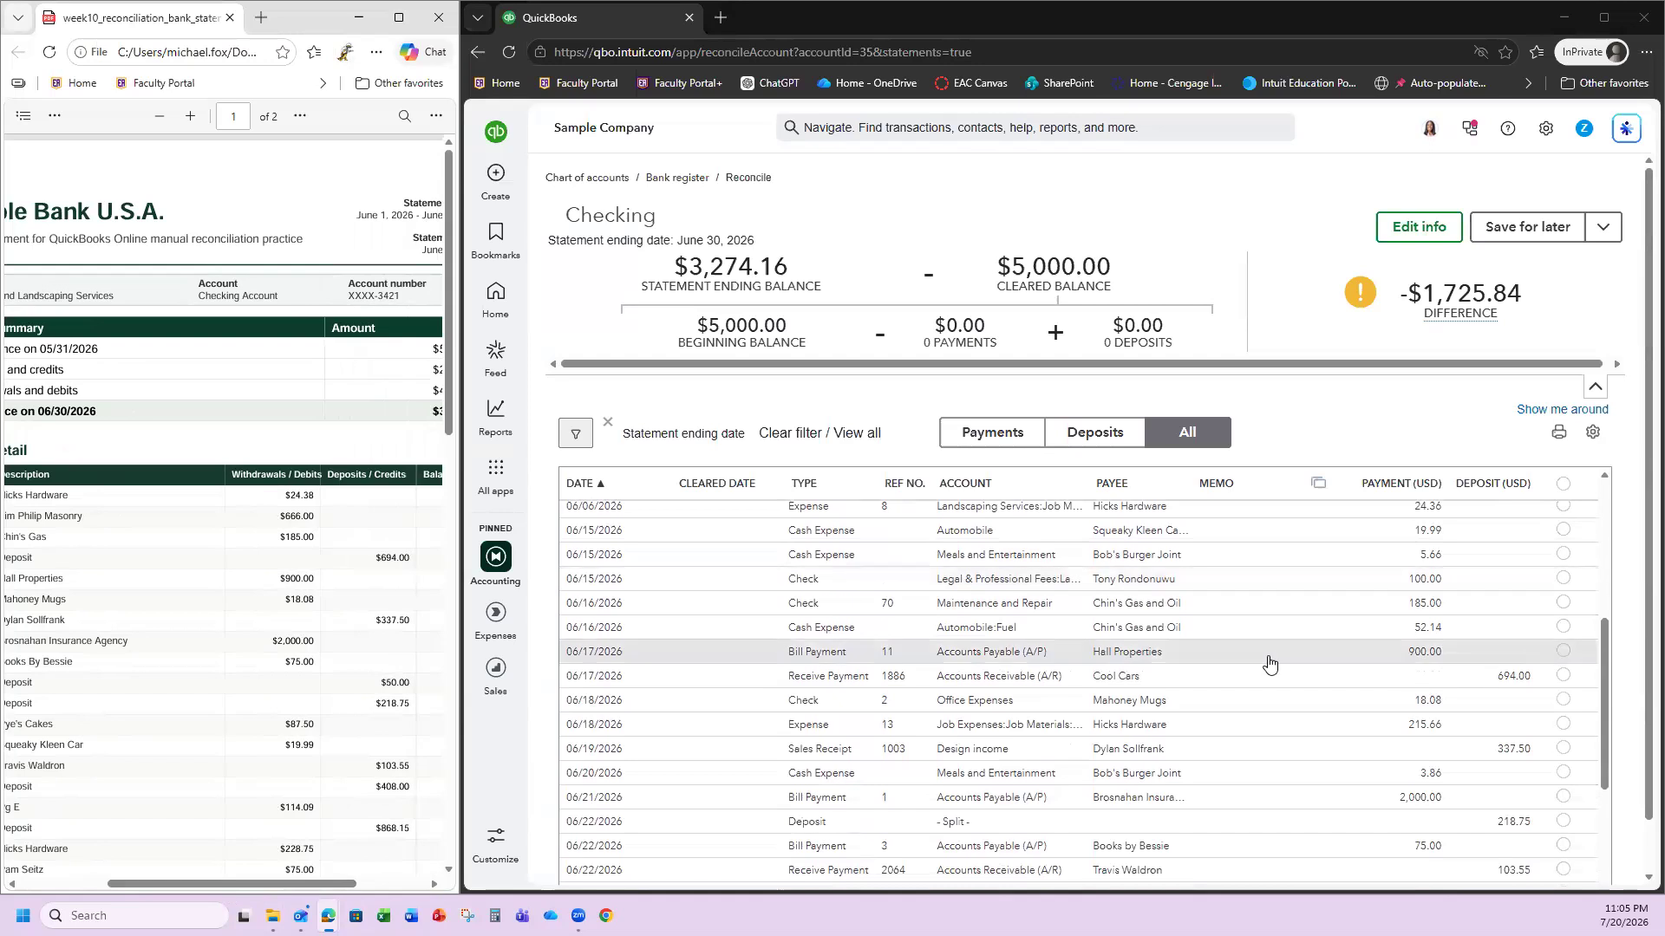
{"action": "scroll", "coordinate": [1005, 706], "scroll_direction": "up", "scroll_amount": 2}
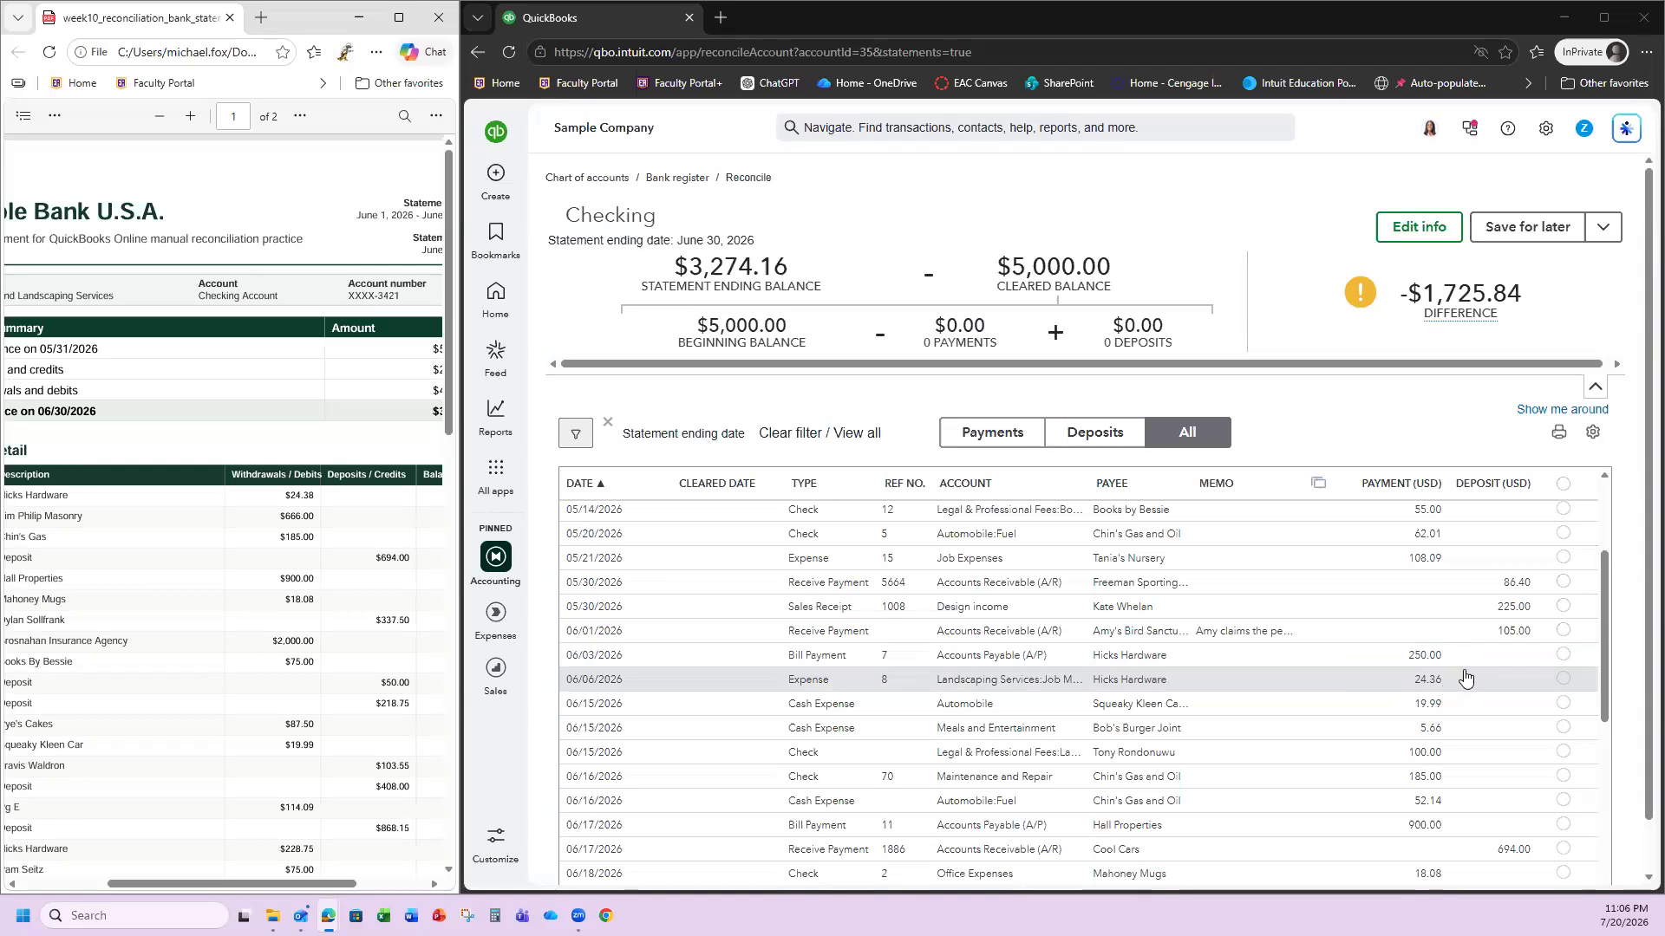
{"action": "left_click", "coordinate": [1563, 683]}
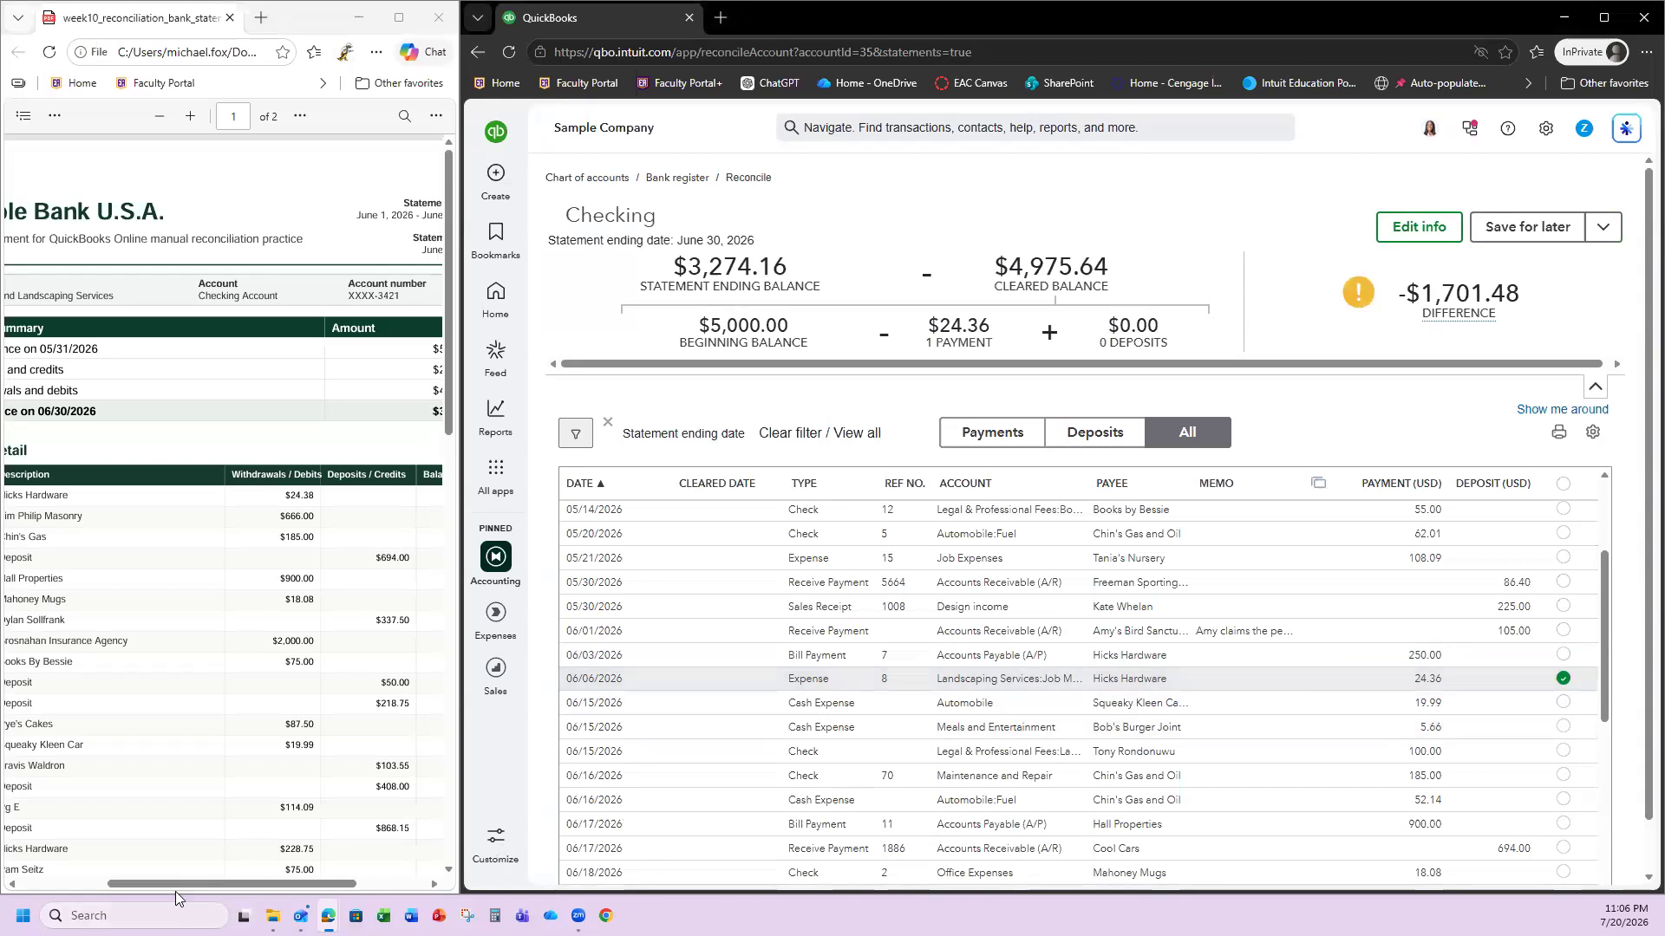
Show the statement's date and description columns, move the statement window off this screen, and maximize QuickBooks.
{"action": "left_click_drag", "start_coordinate": [178, 883], "coordinate": [102, 883]}
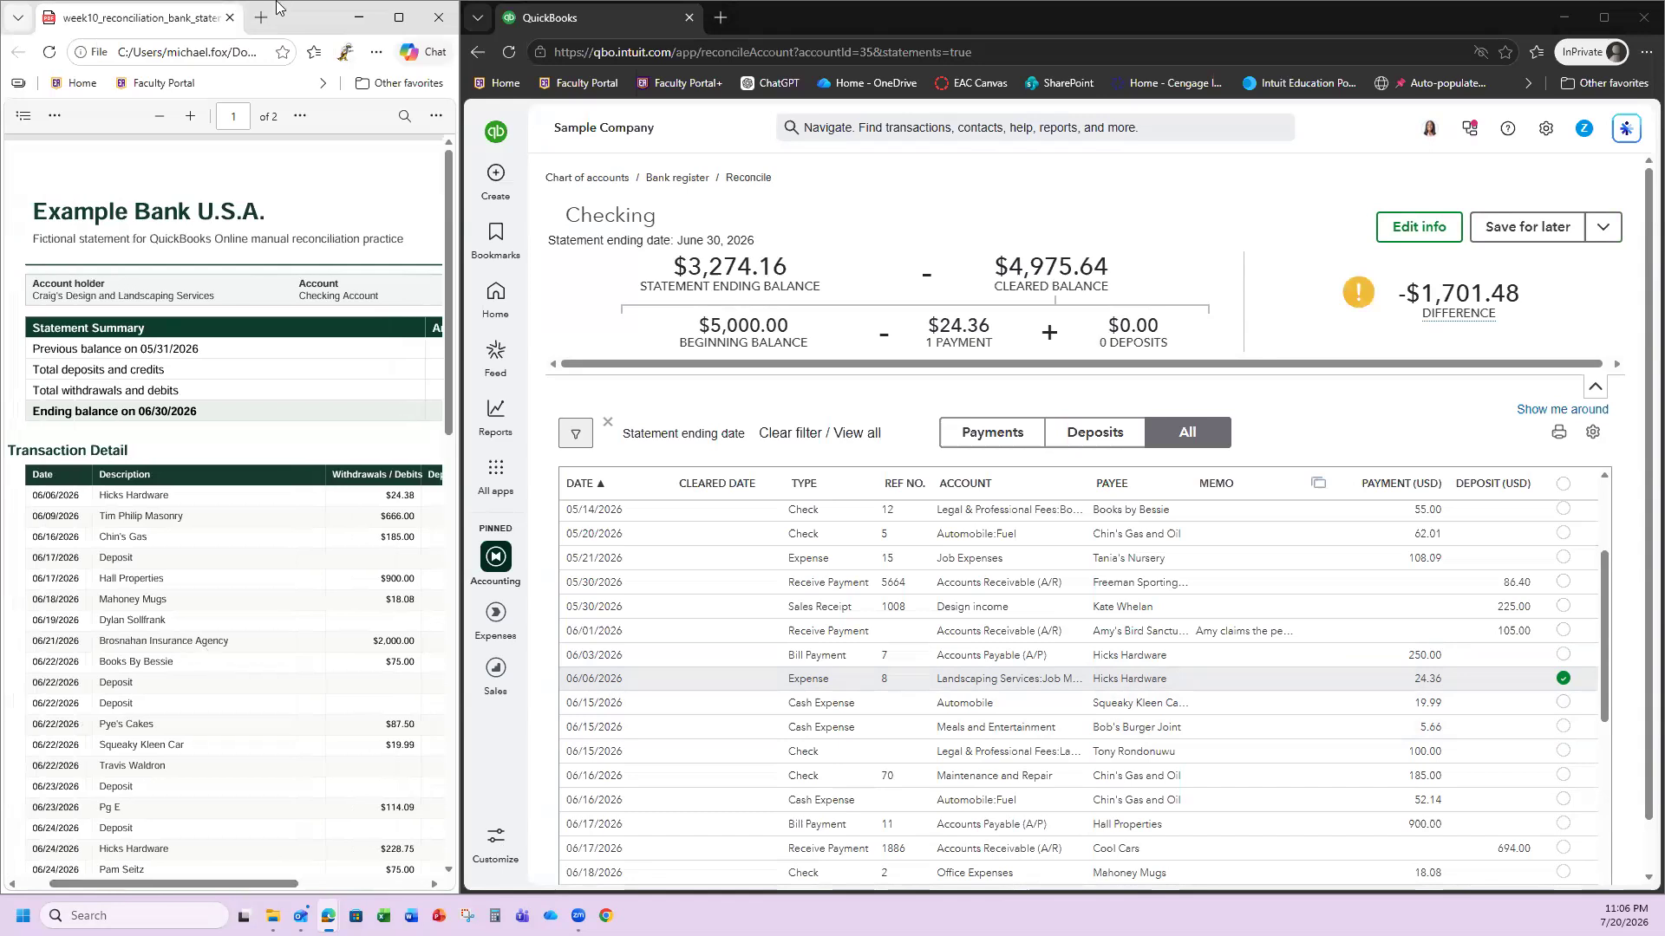
{"action": "left_click_drag", "start_coordinate": [296, 20], "coordinate": [0, 19]}
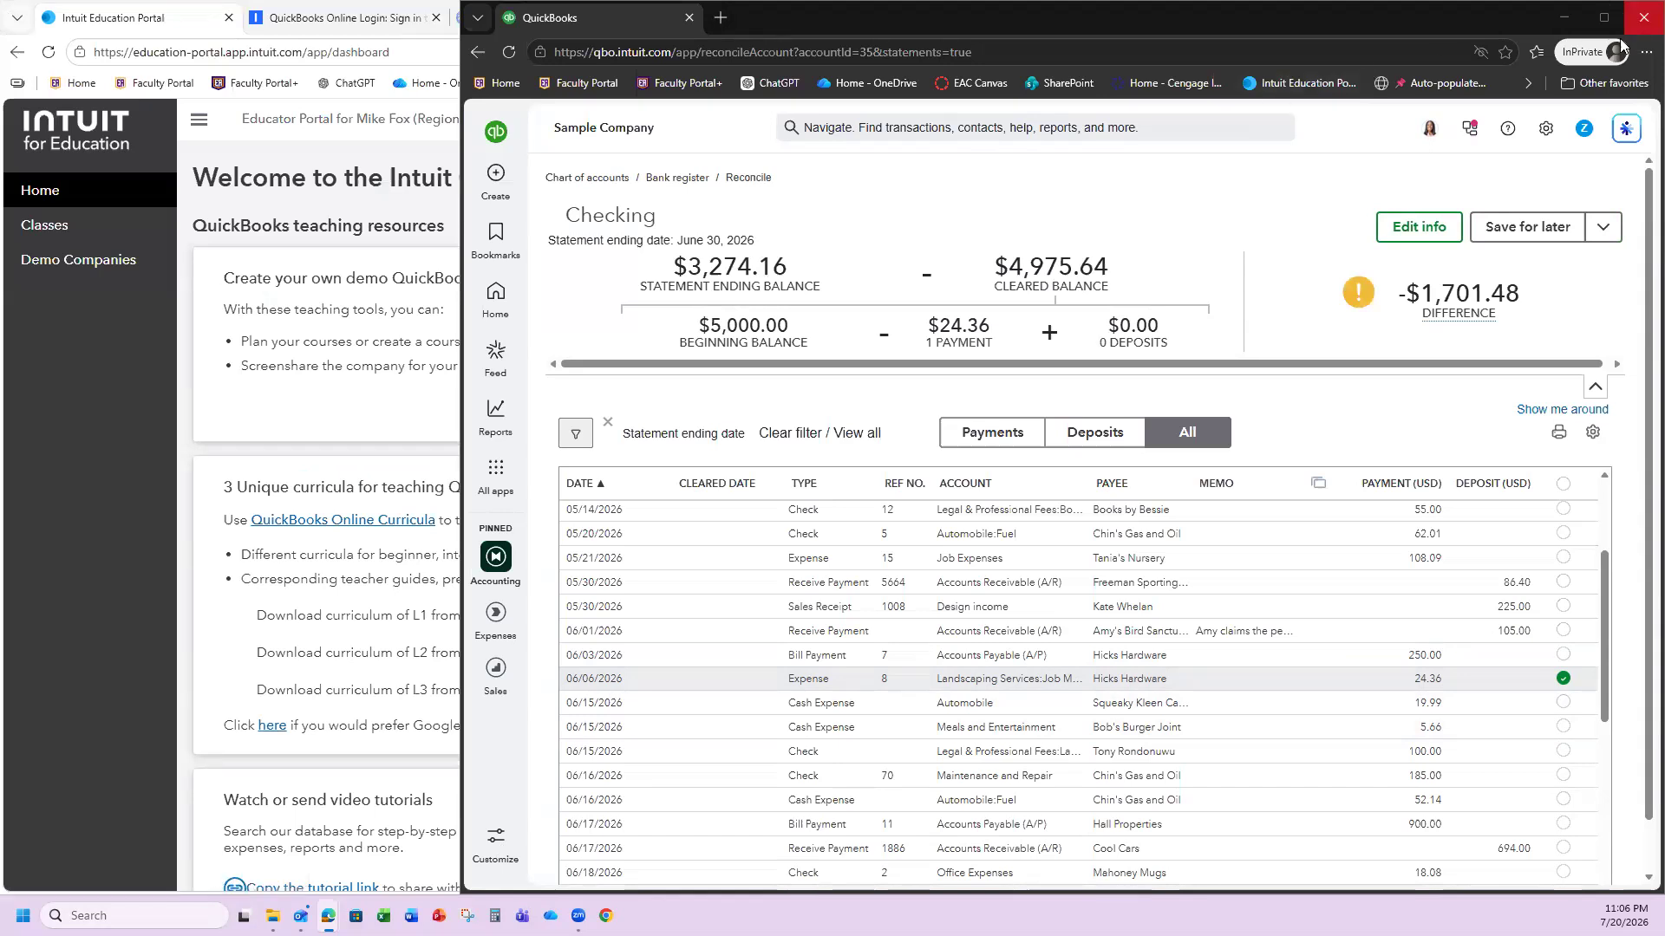
{"action": "left_click", "coordinate": [1602, 18]}
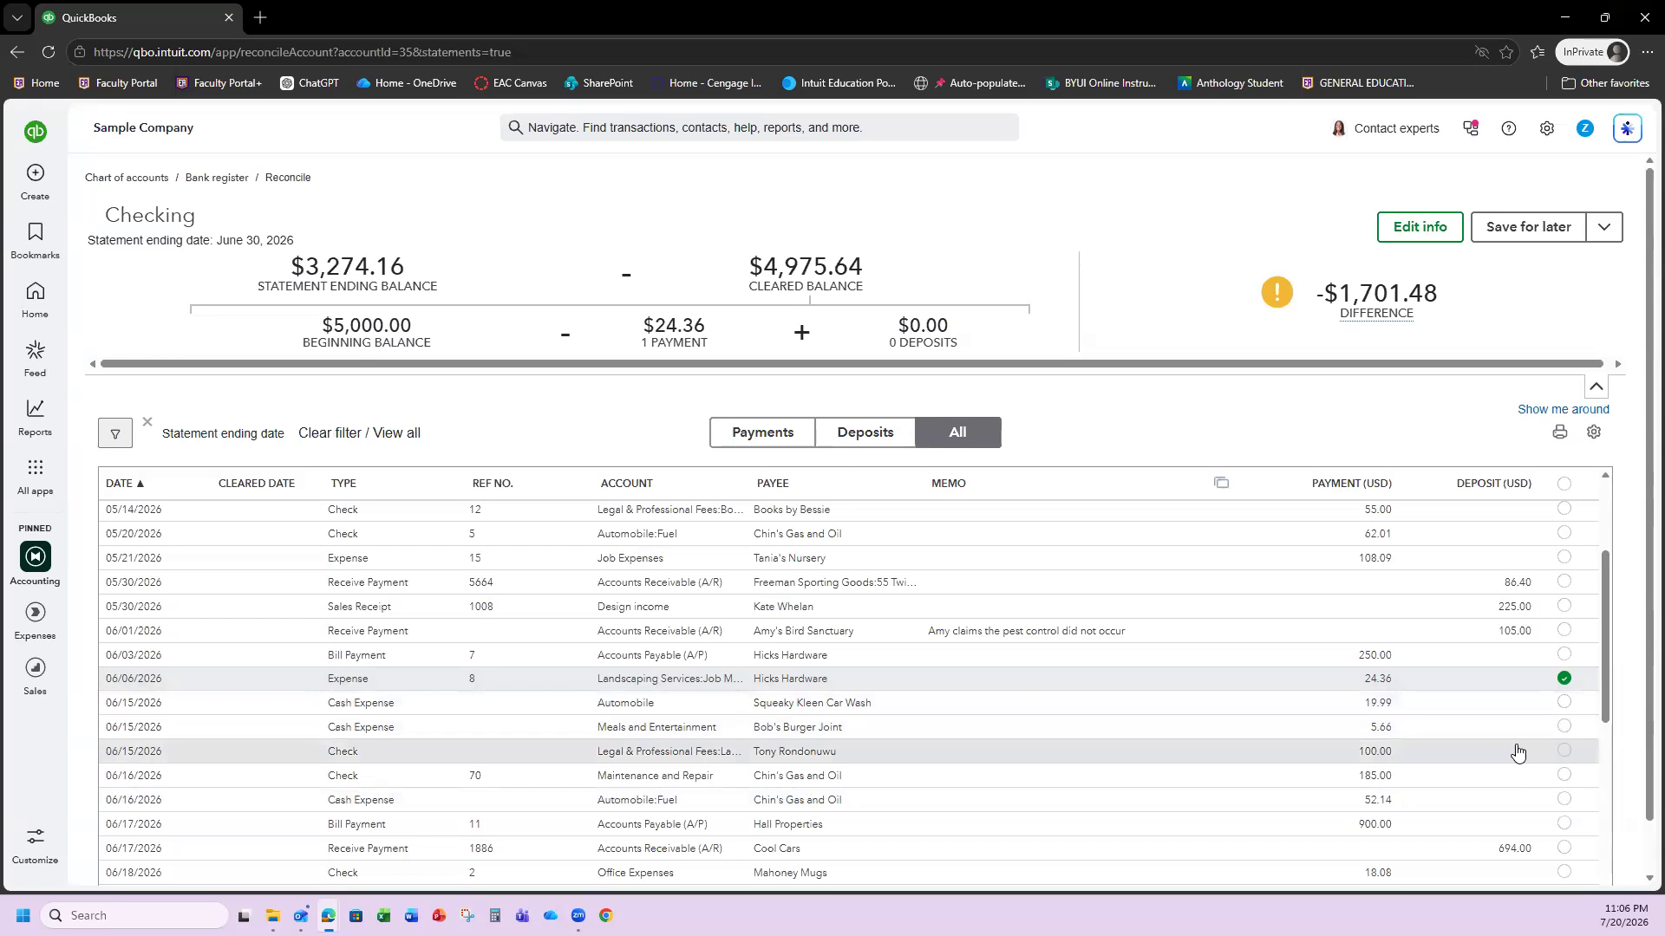
Mark the 06/23/2026 Tim Philip Masonry bill payment of 666.00 as cleared.
{"action": "scroll", "coordinate": [1517, 753], "scroll_direction": "down", "scroll_amount": 2}
{"action": "scroll", "coordinate": [1517, 752], "scroll_direction": "down", "scroll_amount": 5}
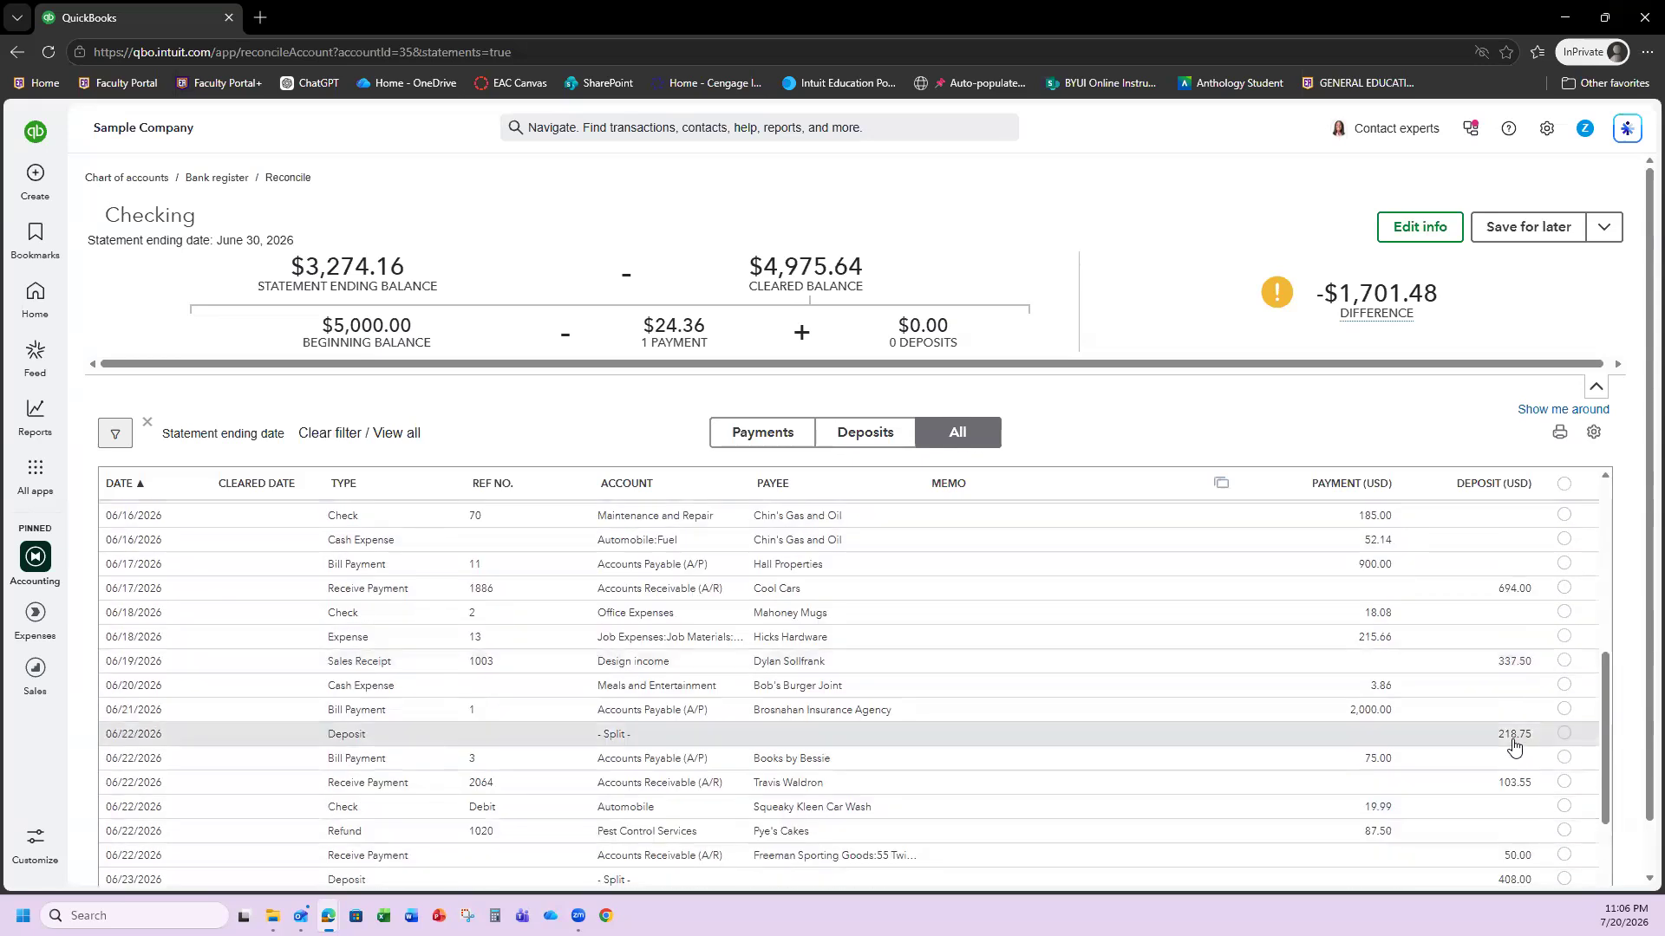
{"action": "scroll", "coordinate": [1430, 694], "scroll_direction": "up", "scroll_amount": 2}
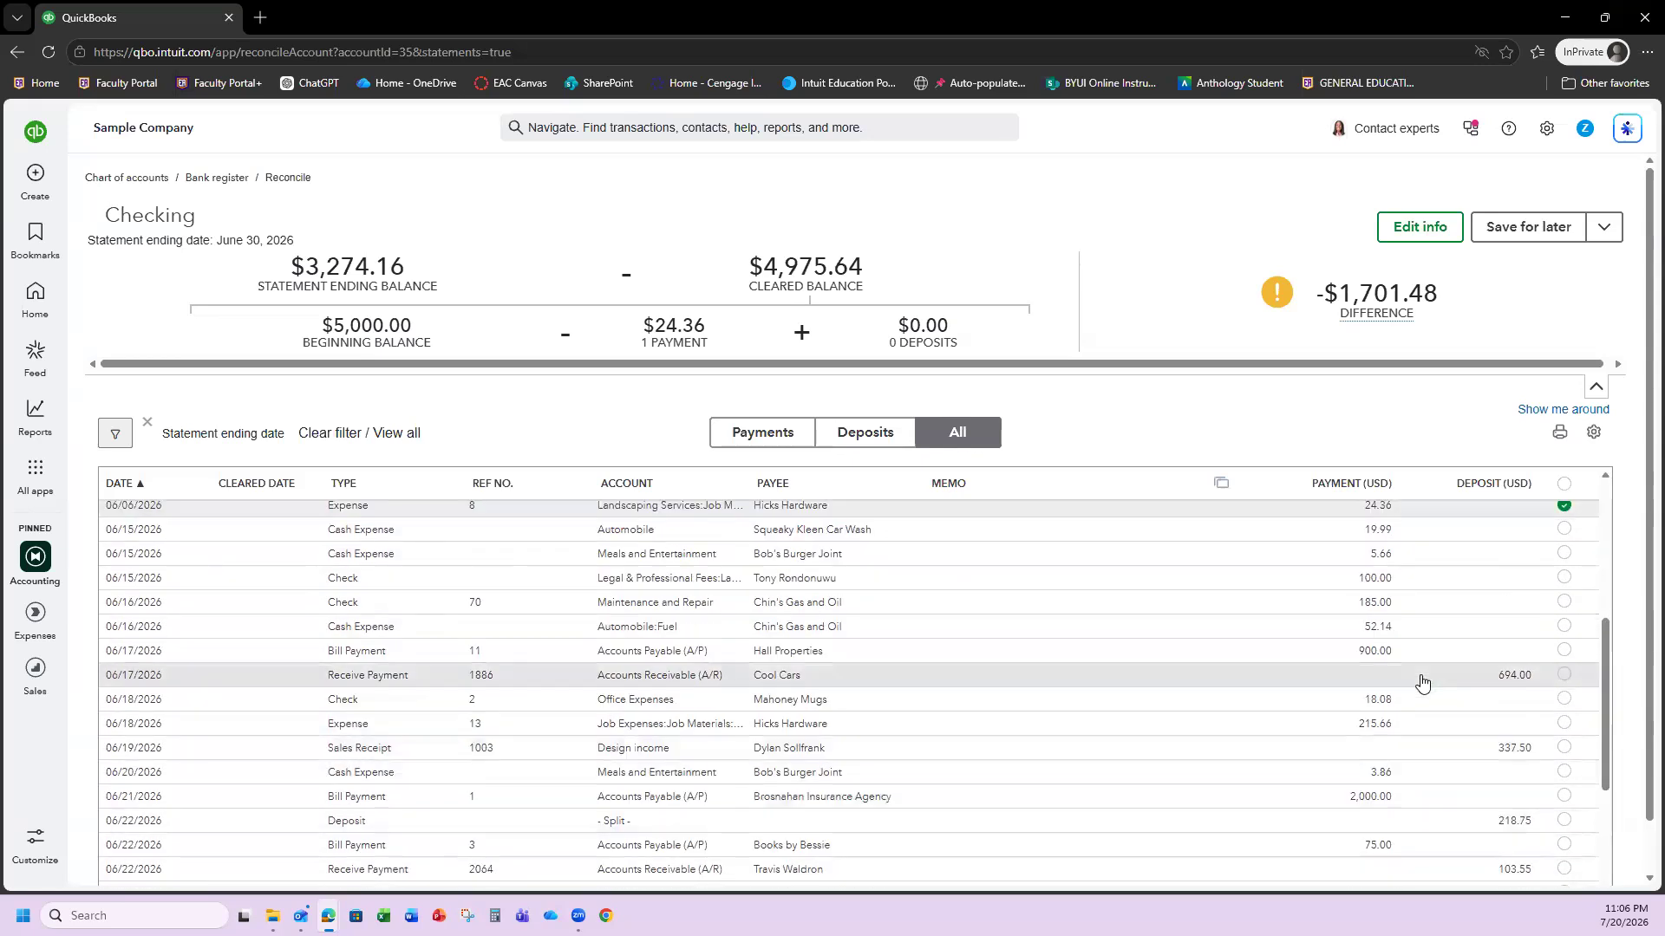
{"action": "scroll", "coordinate": [1427, 682], "scroll_direction": "down", "scroll_amount": 6}
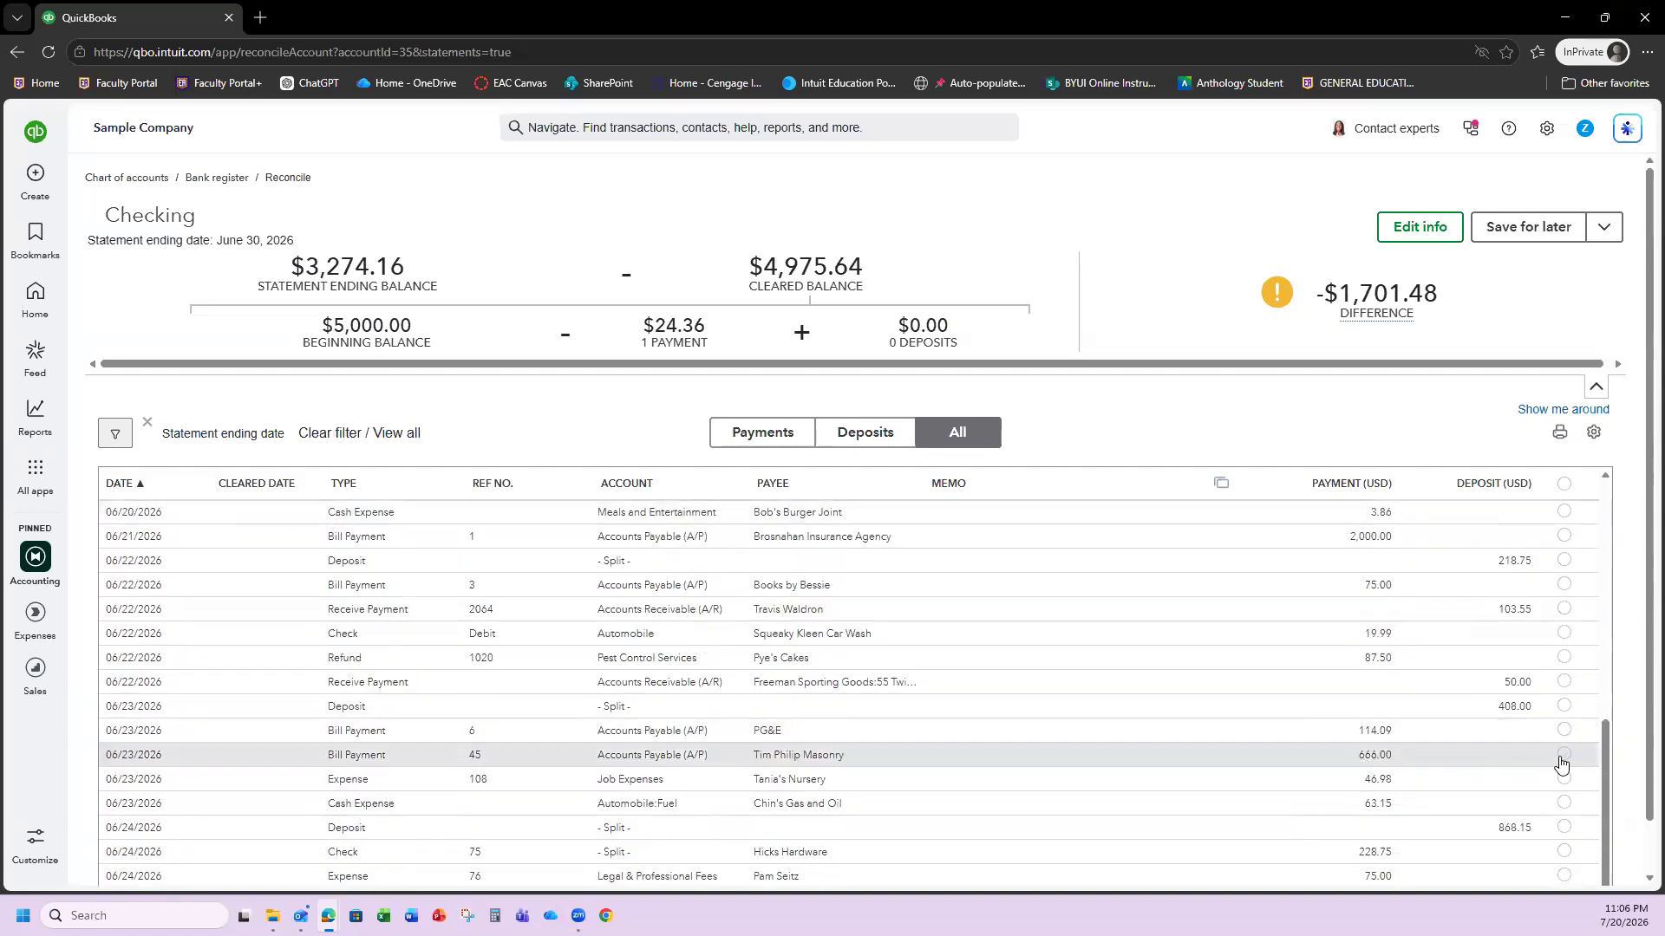
{"action": "left_click", "coordinate": [1563, 756]}
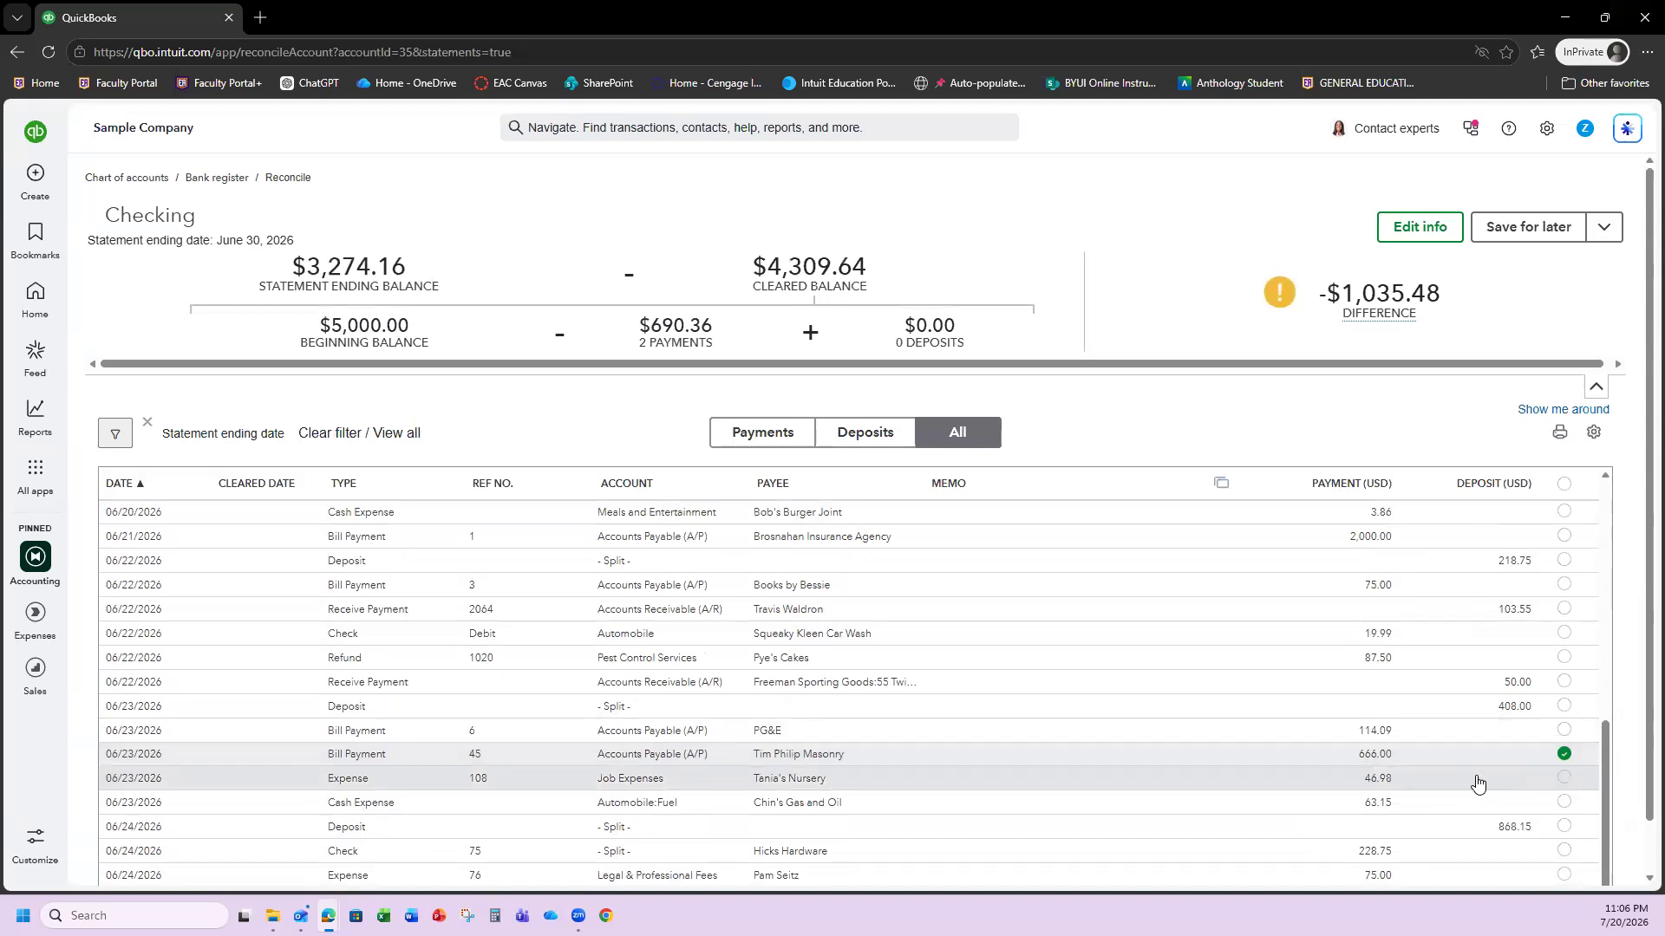
Mark the 06/16/2026 check of 185.00 and the 06/17/2026 Cool Cars deposit of 694.00 and Hall Properties bill payment of 900.00 as cleared.
{"action": "scroll", "coordinate": [1489, 783], "scroll_direction": "up", "scroll_amount": 2}
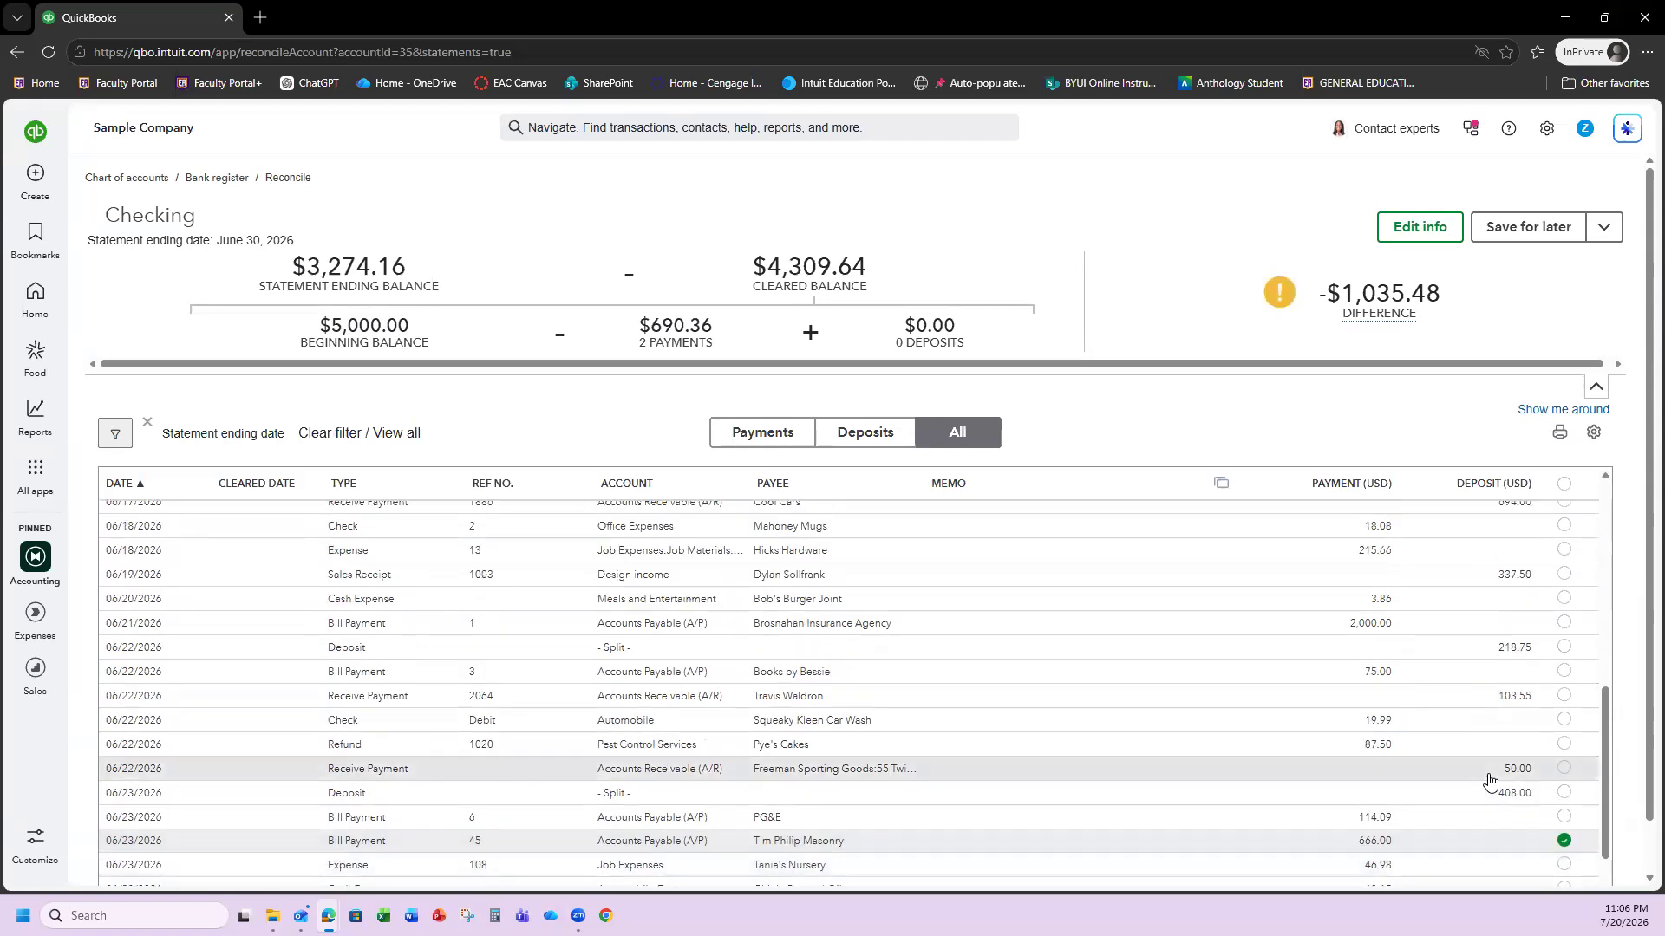
{"action": "scroll", "coordinate": [1489, 783], "scroll_direction": "up", "scroll_amount": 1}
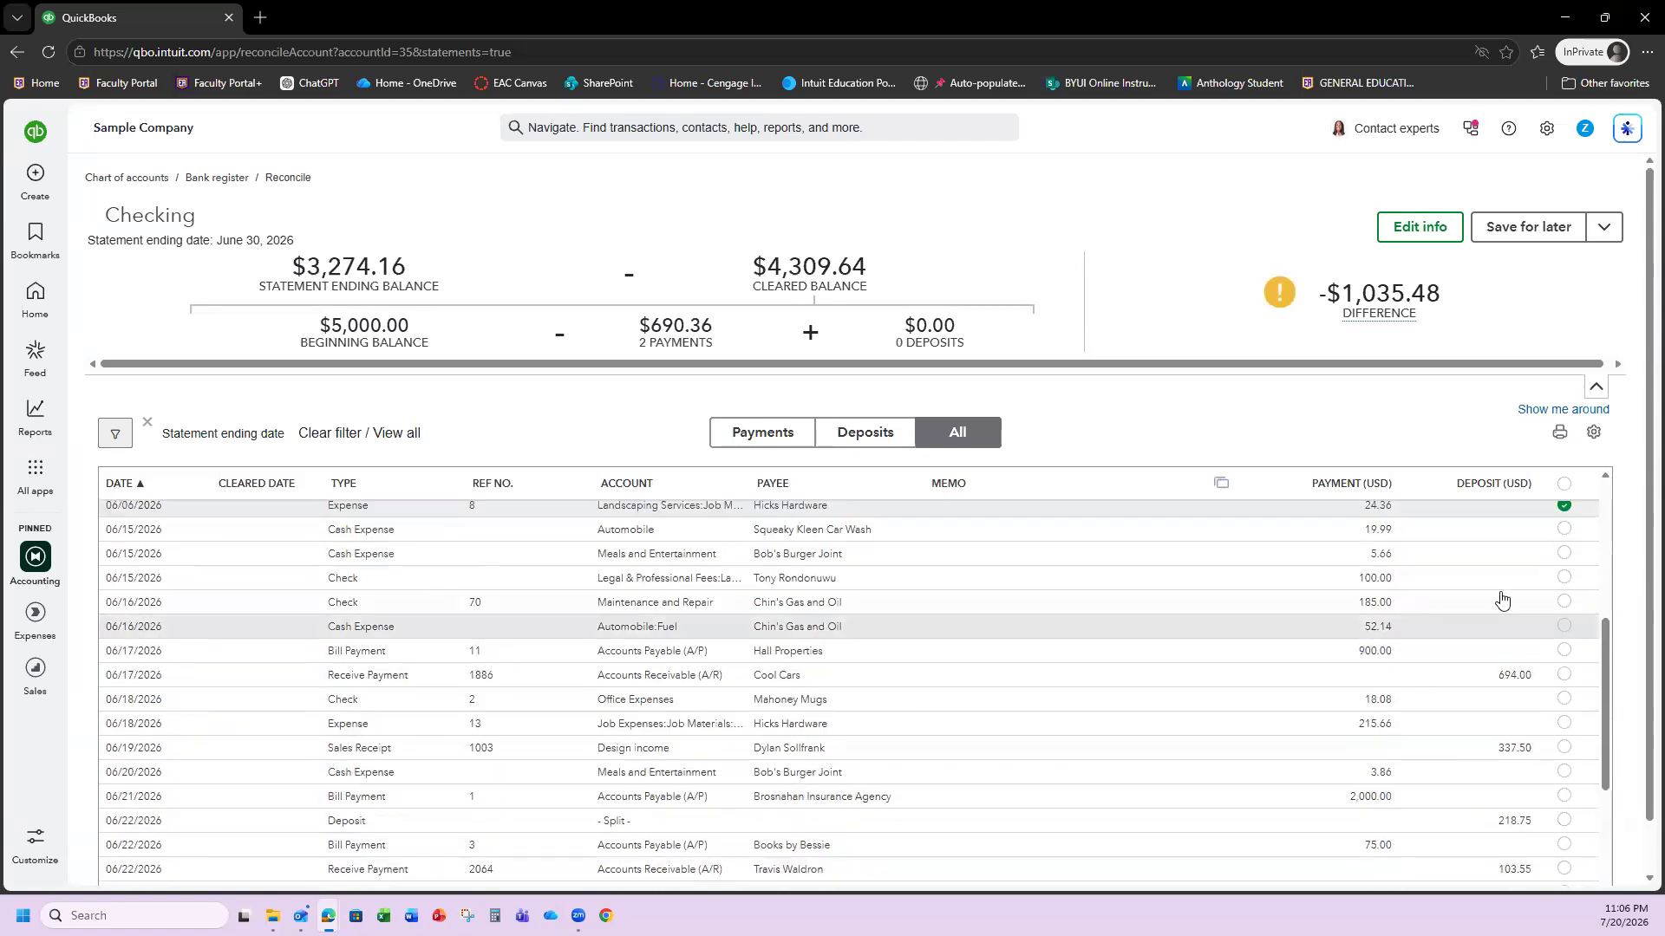
{"action": "left_click", "coordinate": [1563, 604]}
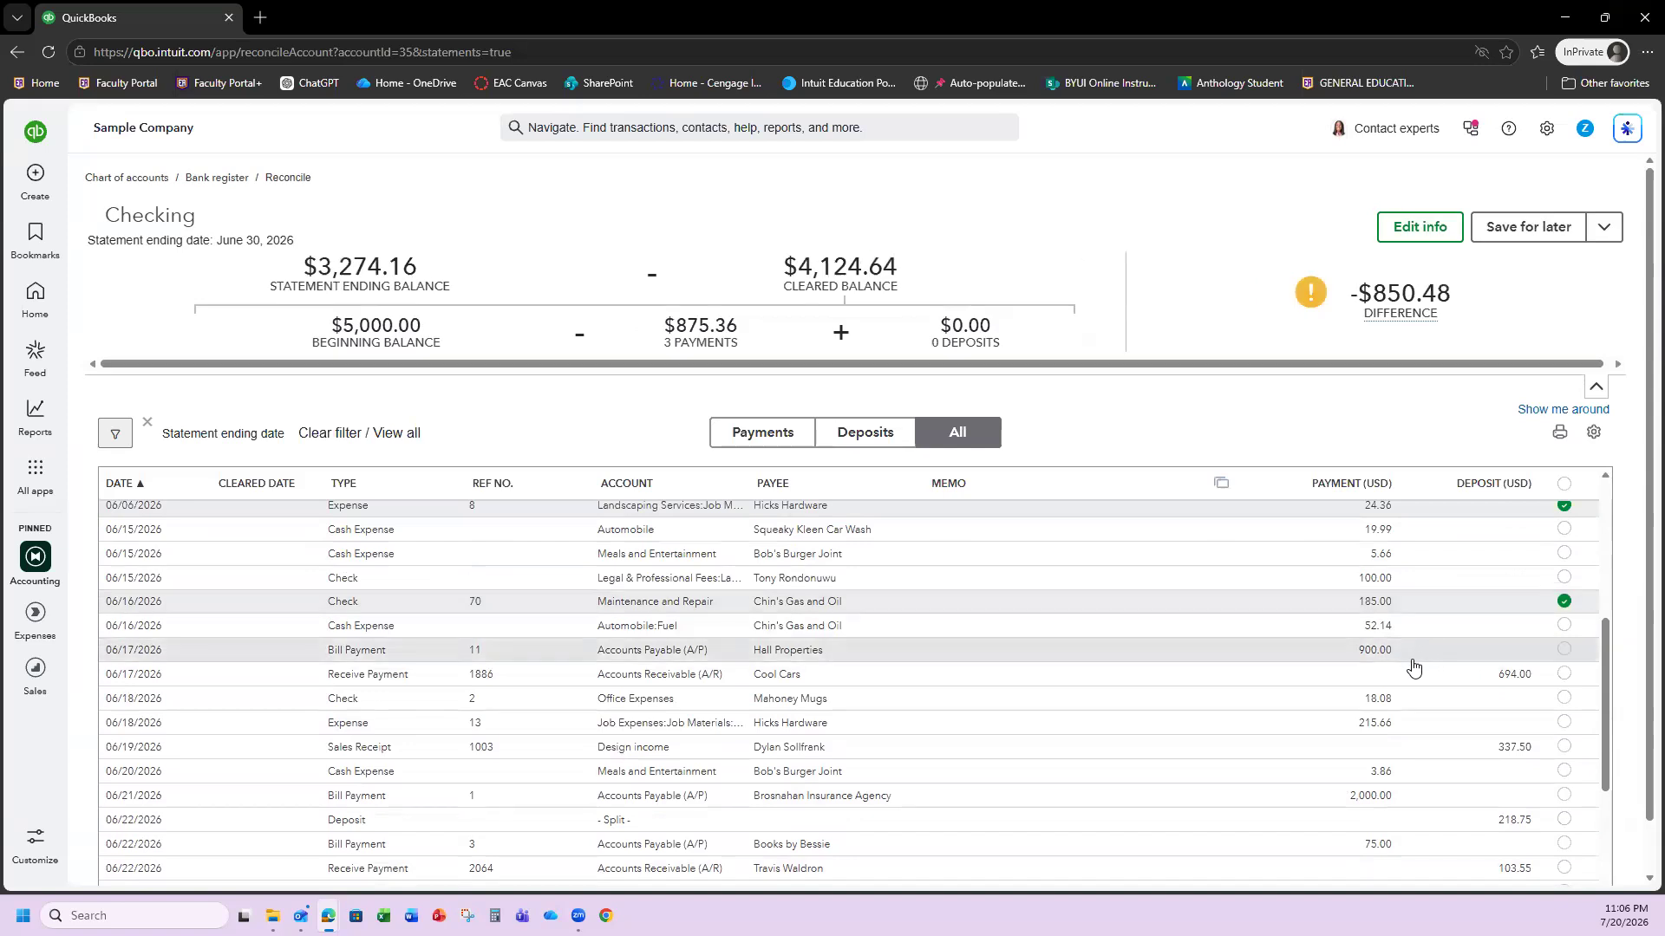
{"action": "left_click", "coordinate": [1507, 679]}
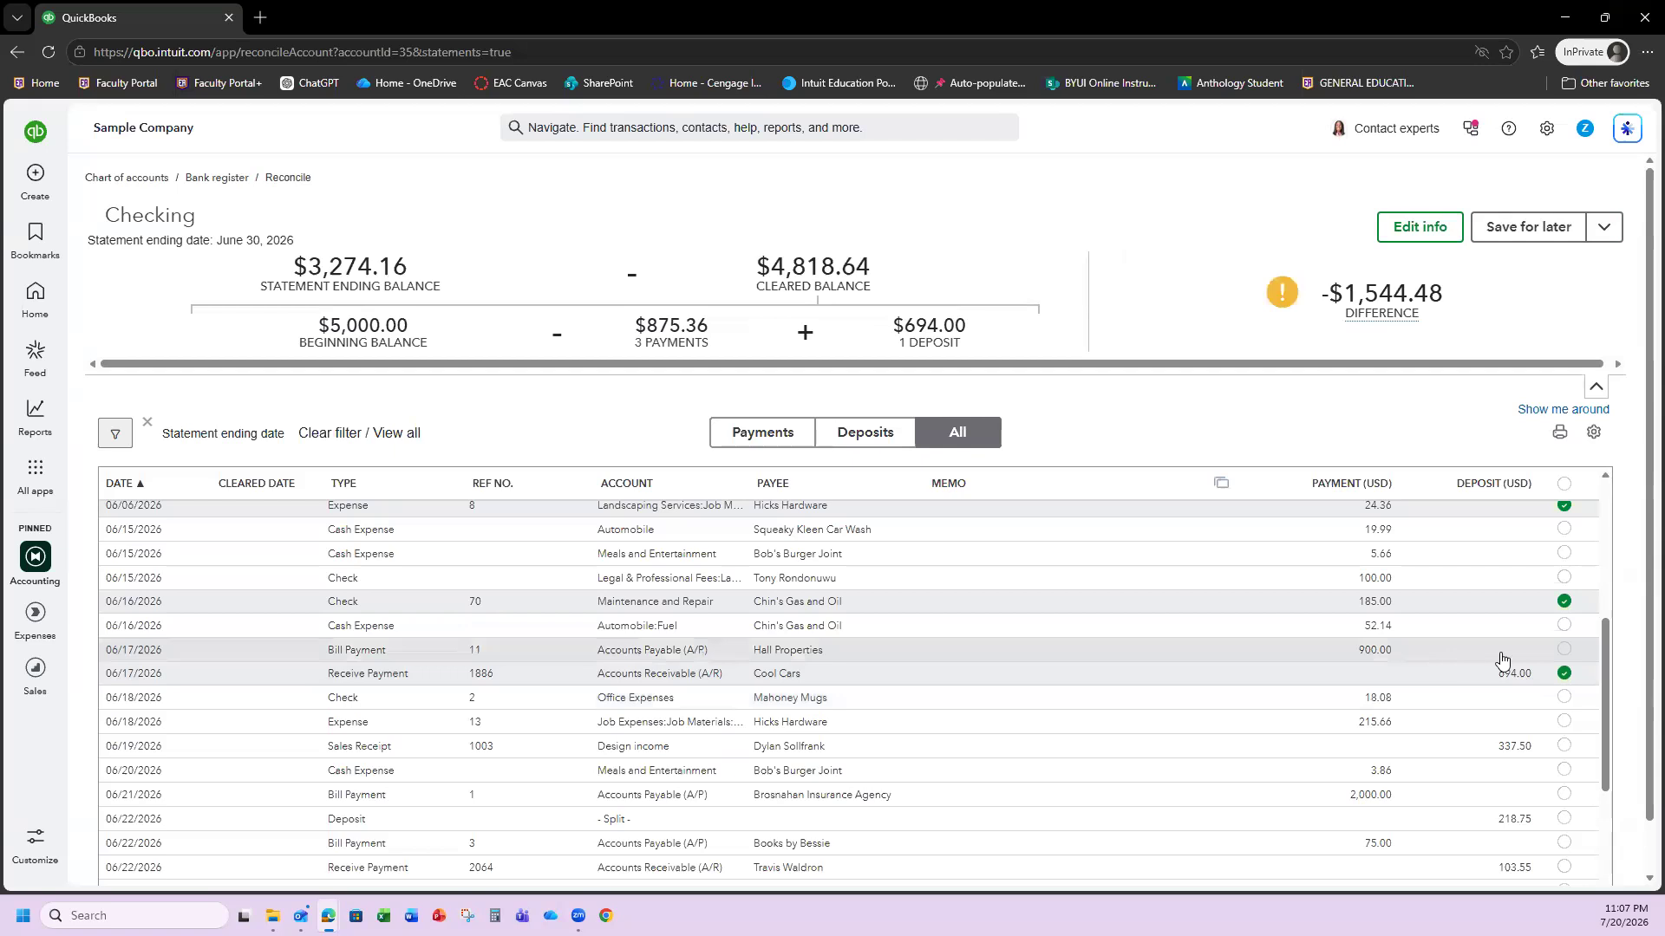
{"action": "left_click", "coordinate": [1562, 652]}
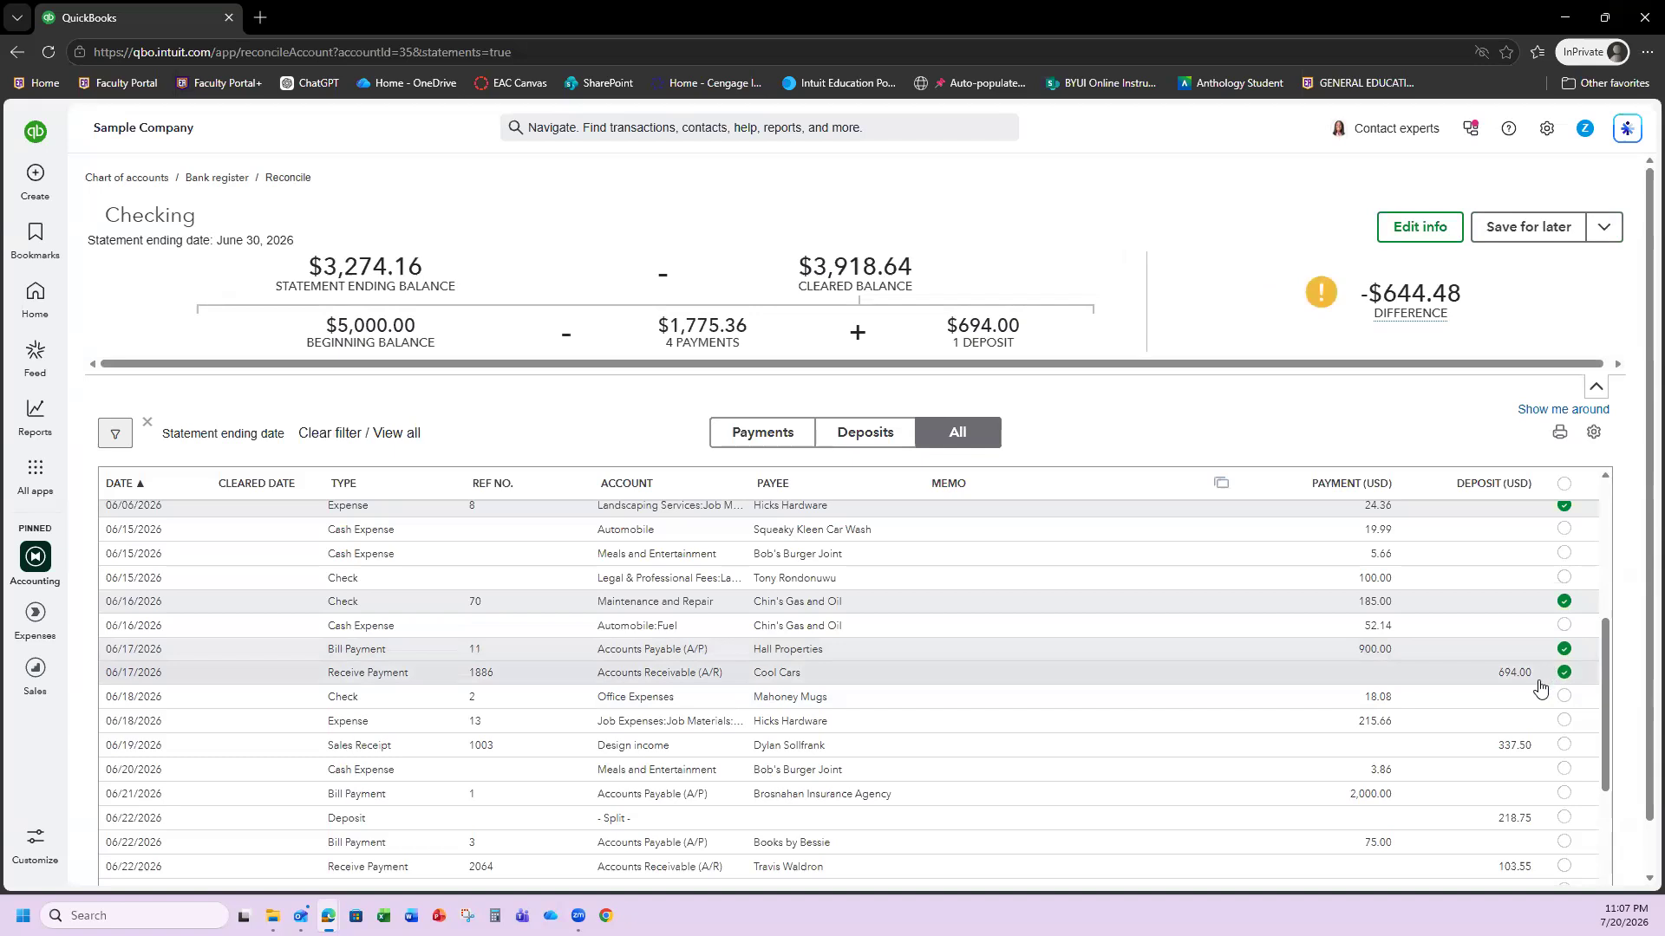
Clear the 06/18/2026 check of 18.08, 06/19 sales receipt of 337.50, 06/21 bill payment of 2,000.00 and 06/22 bill payment of 75.00.
{"action": "left_click", "coordinate": [1563, 697]}
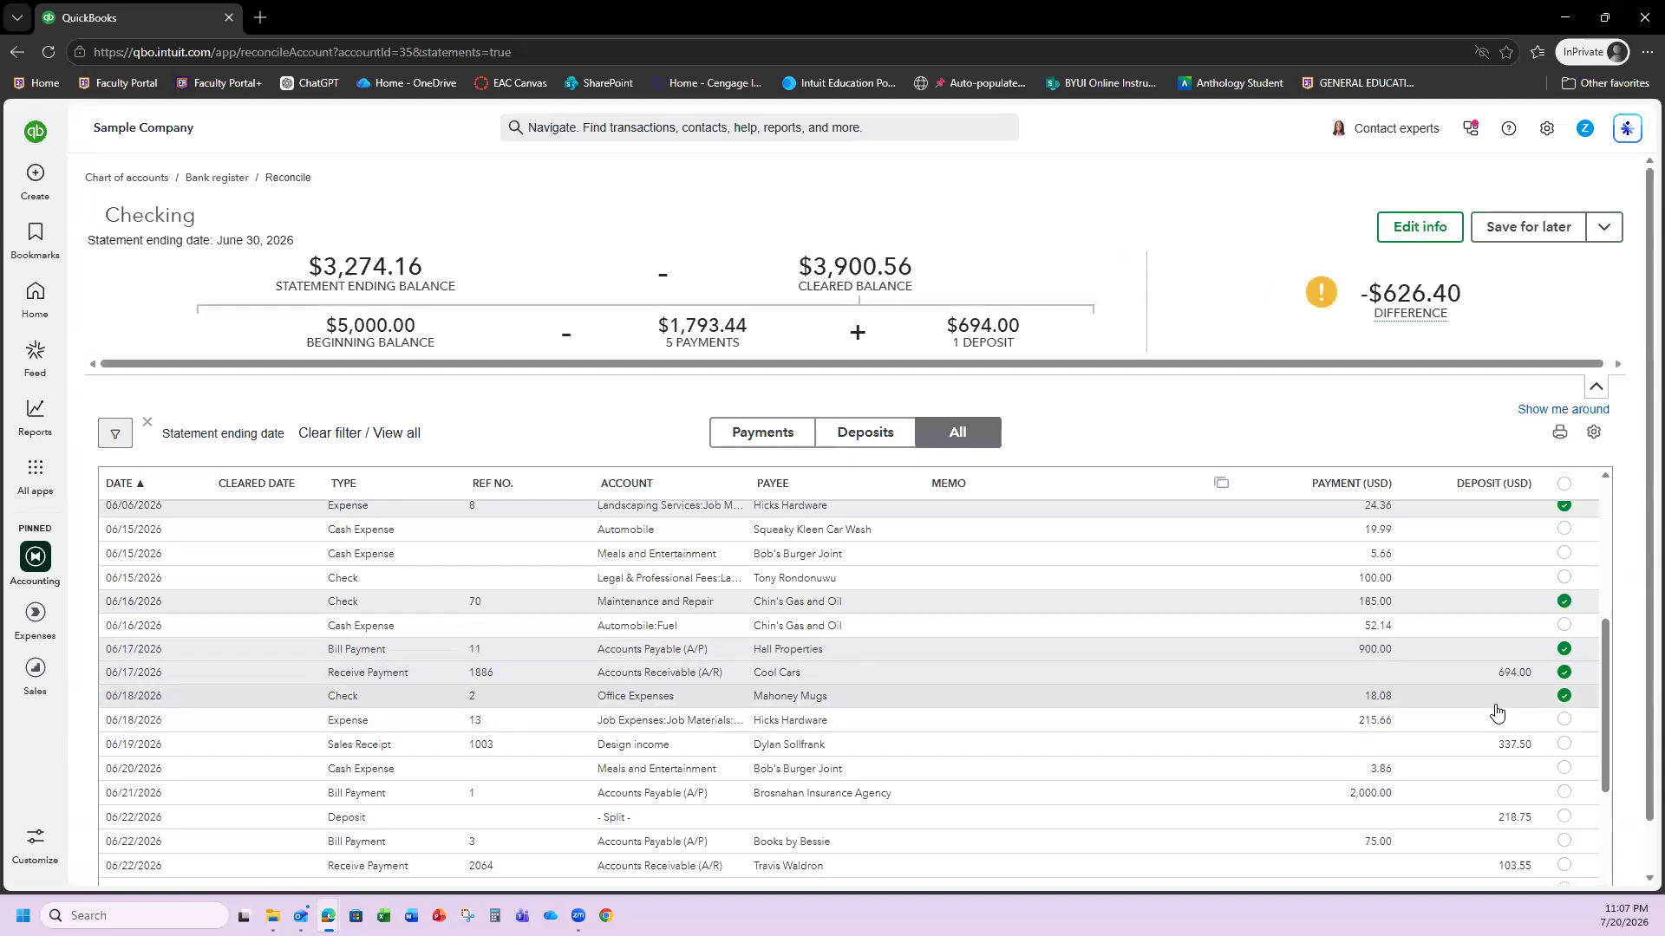
{"action": "left_click", "coordinate": [1564, 748]}
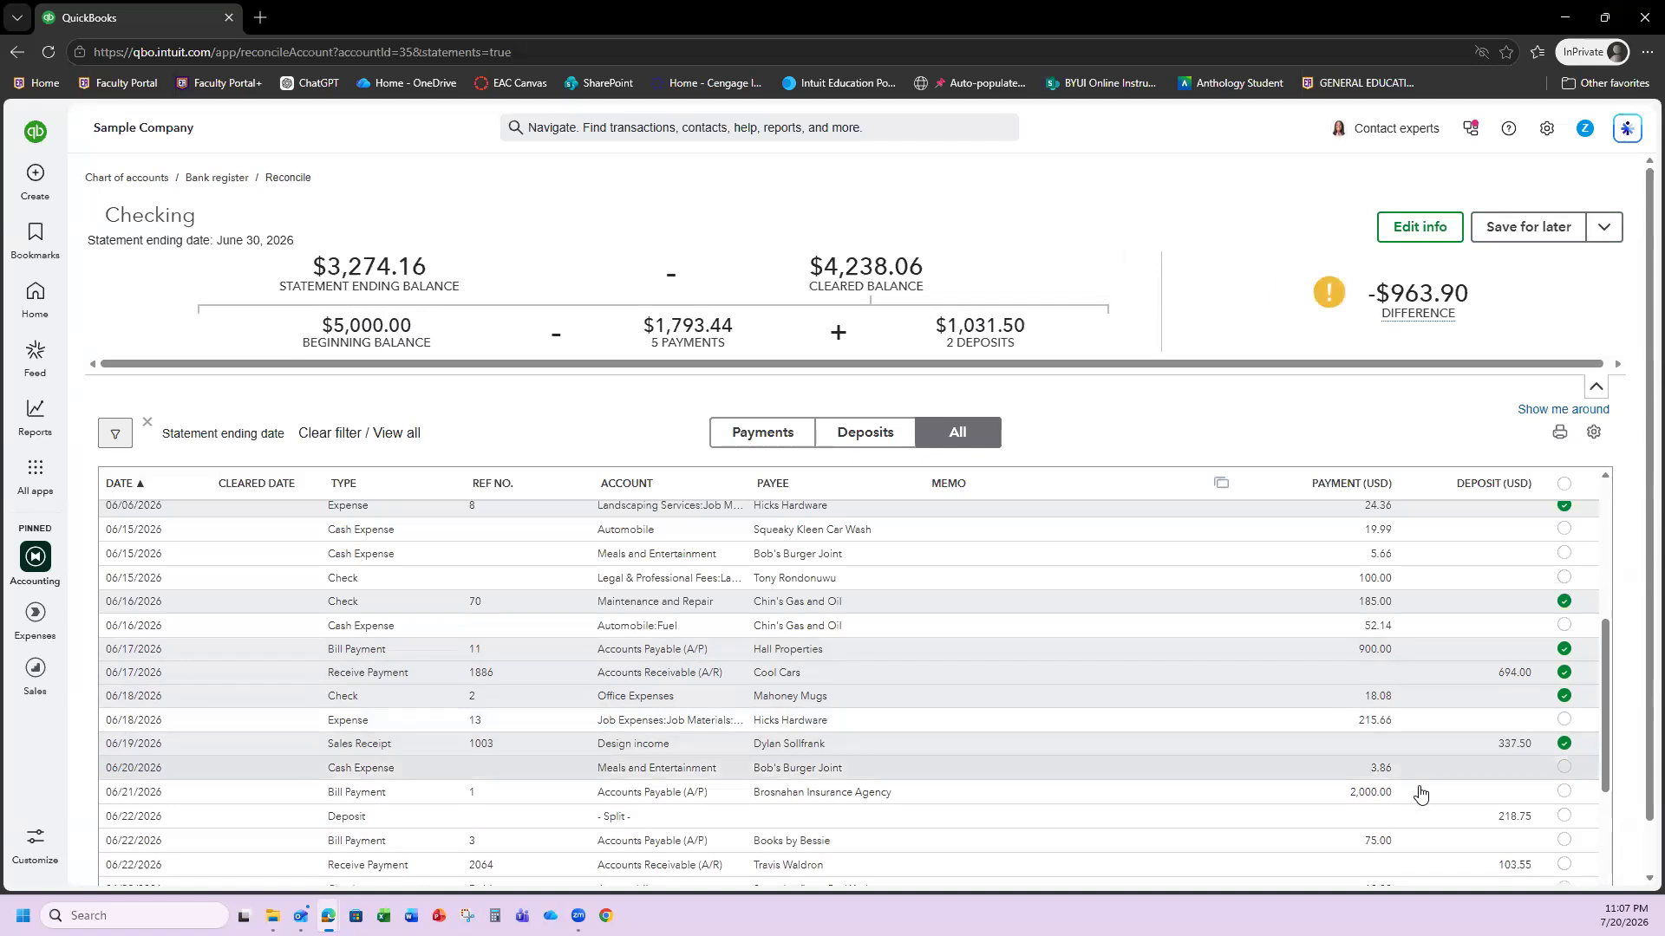
{"action": "left_click", "coordinate": [1564, 794]}
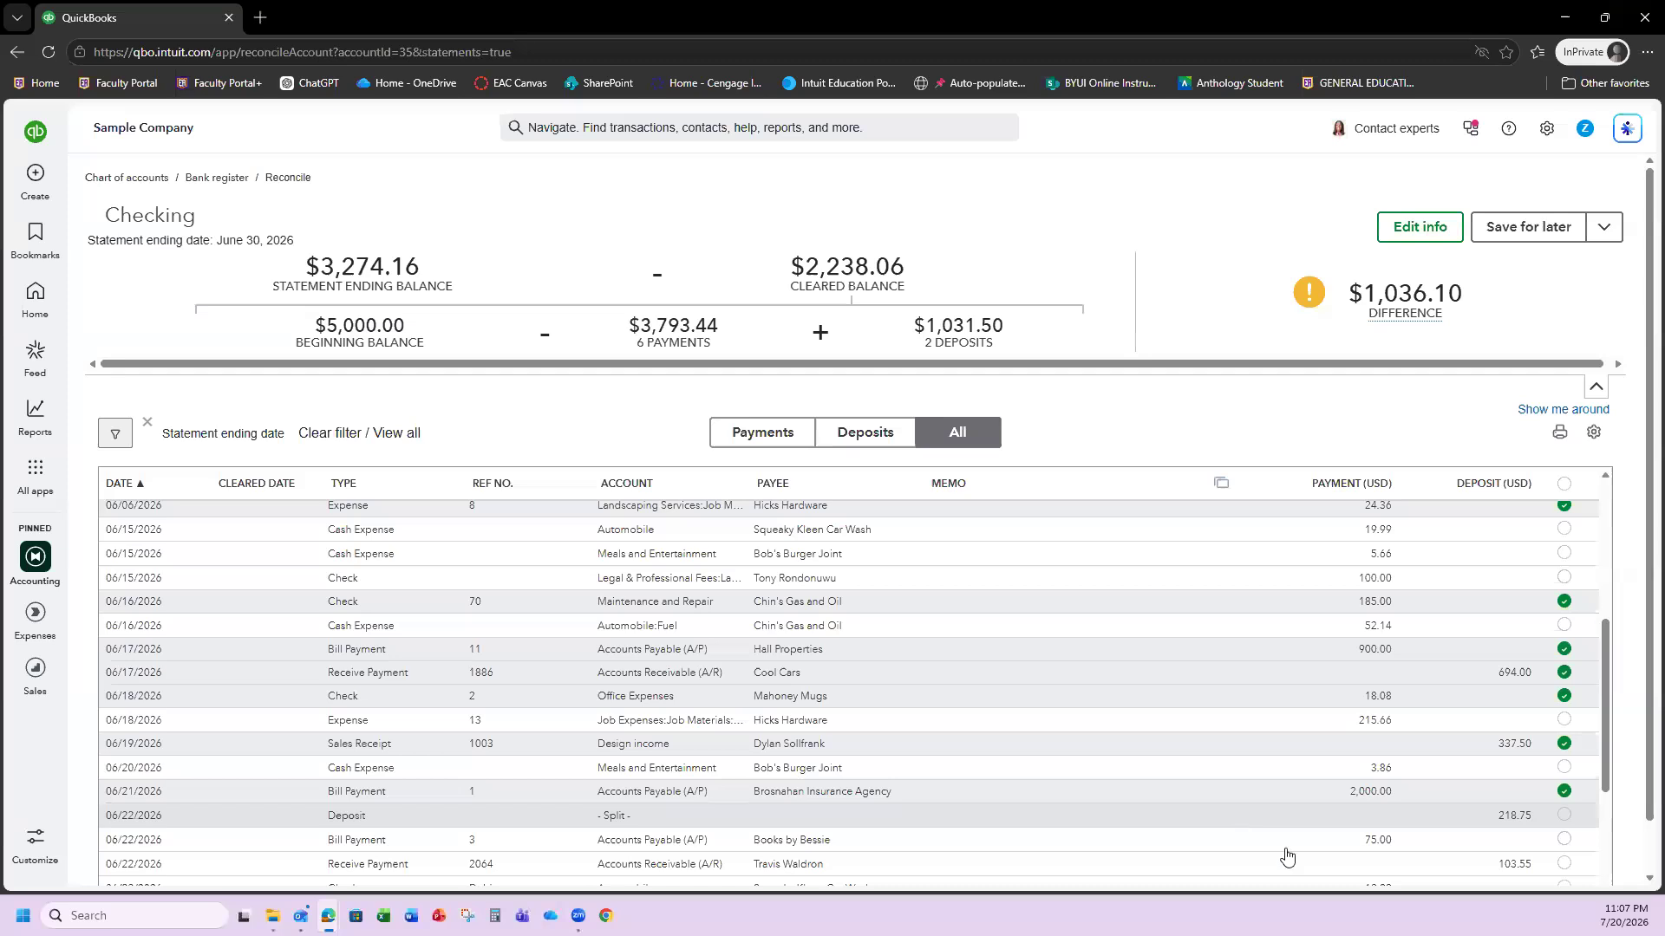
{"action": "left_click", "coordinate": [1564, 839]}
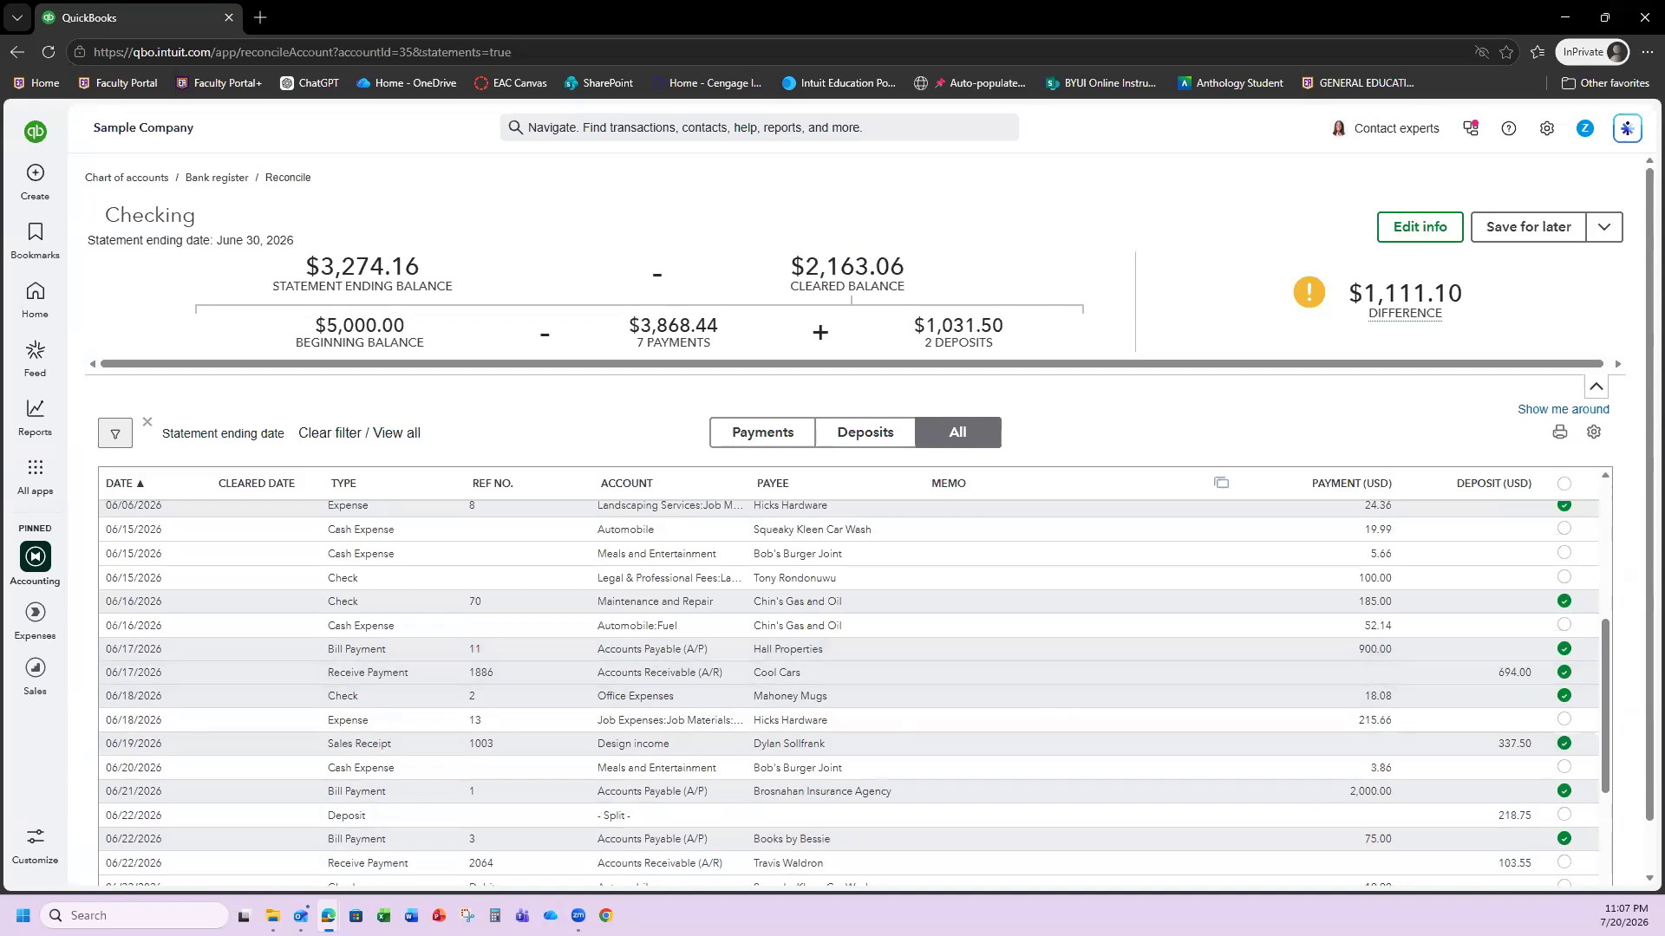
Mark the 06/22/2026 Freeman Sporting Goods receive payment of 50.00 and the split deposit of 218.75 as cleared.
{"action": "scroll", "coordinate": [1509, 673], "scroll_direction": "down", "scroll_amount": 1}
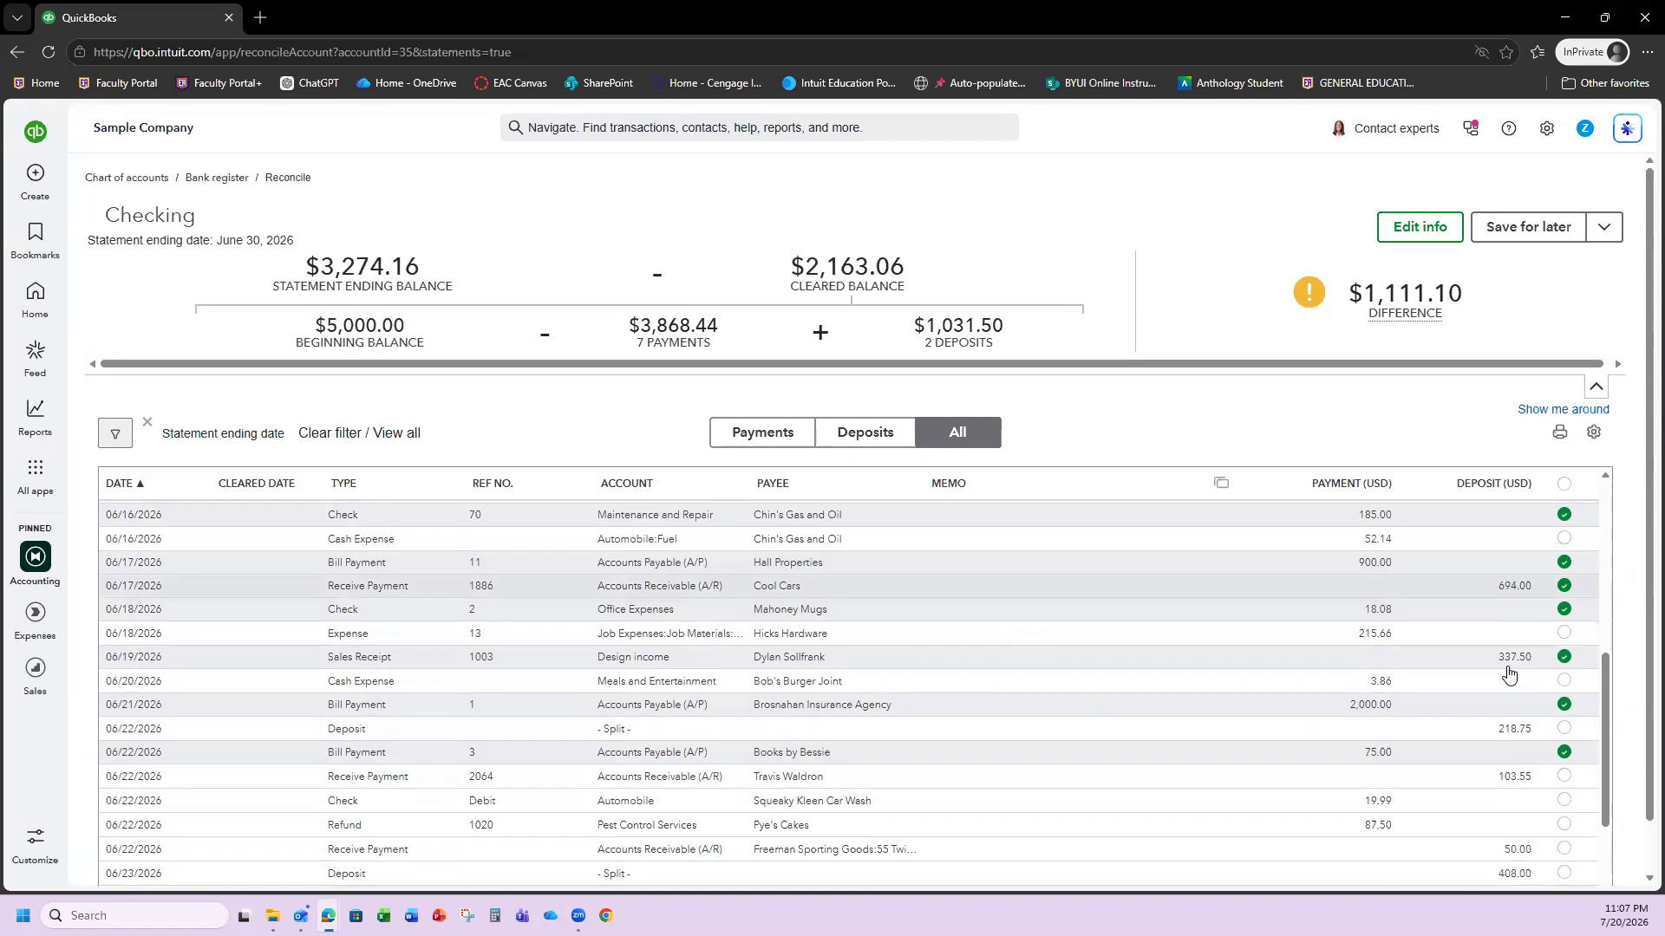
{"action": "scroll", "coordinate": [1508, 673], "scroll_direction": "down", "scroll_amount": 1}
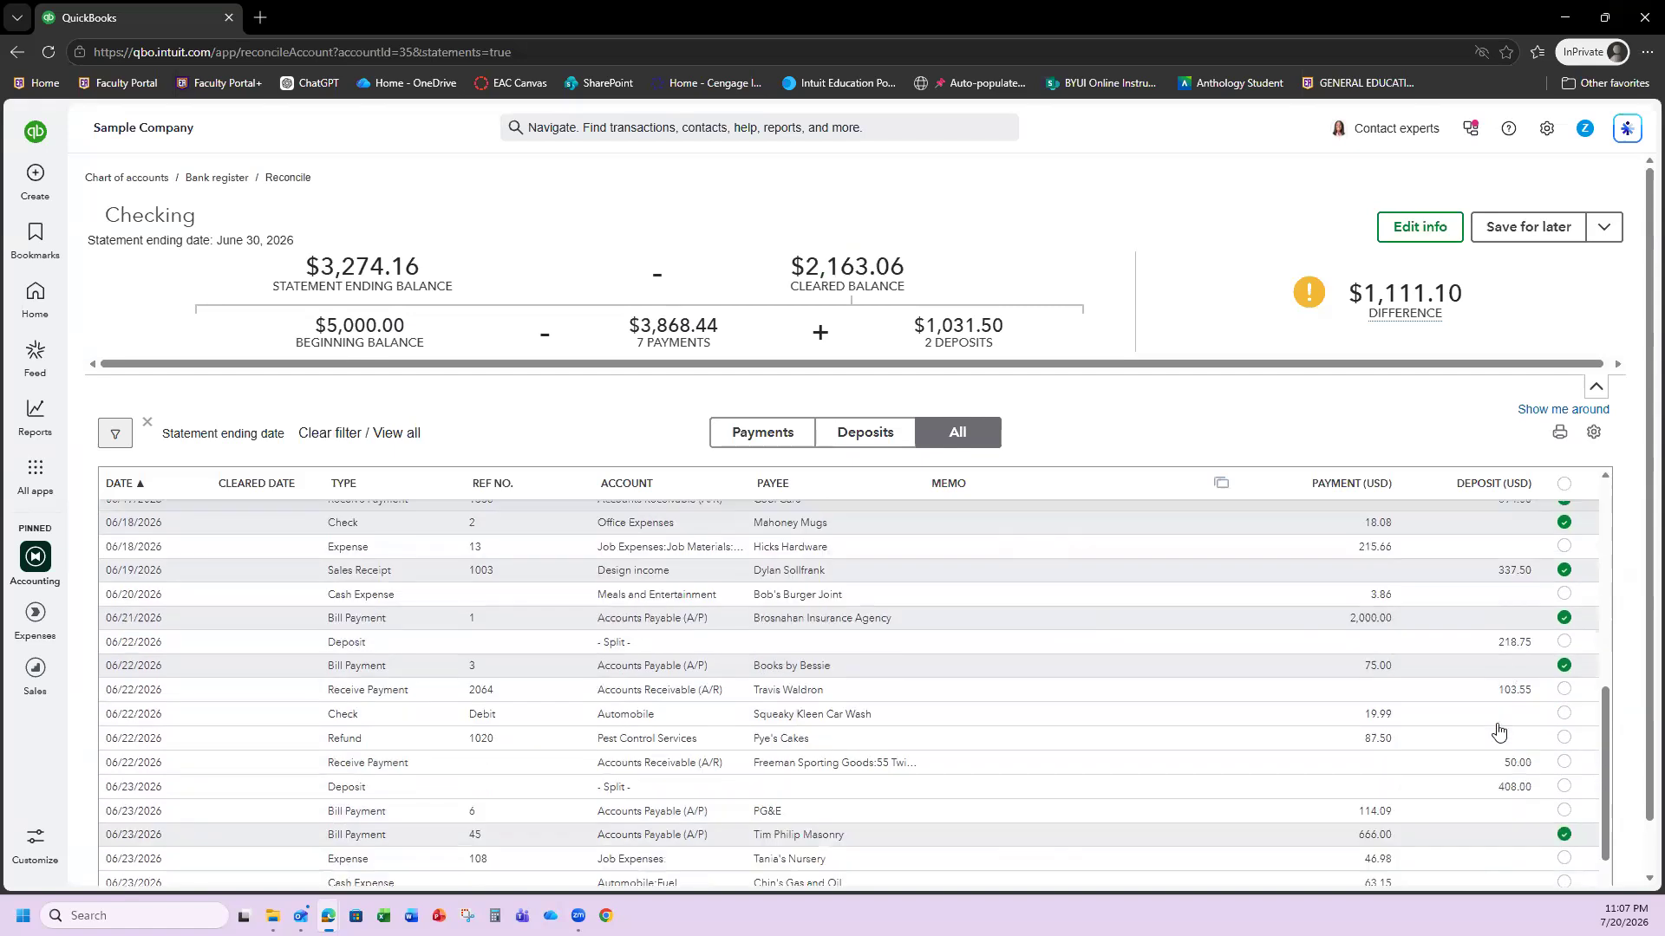
{"action": "left_click", "coordinate": [1564, 763]}
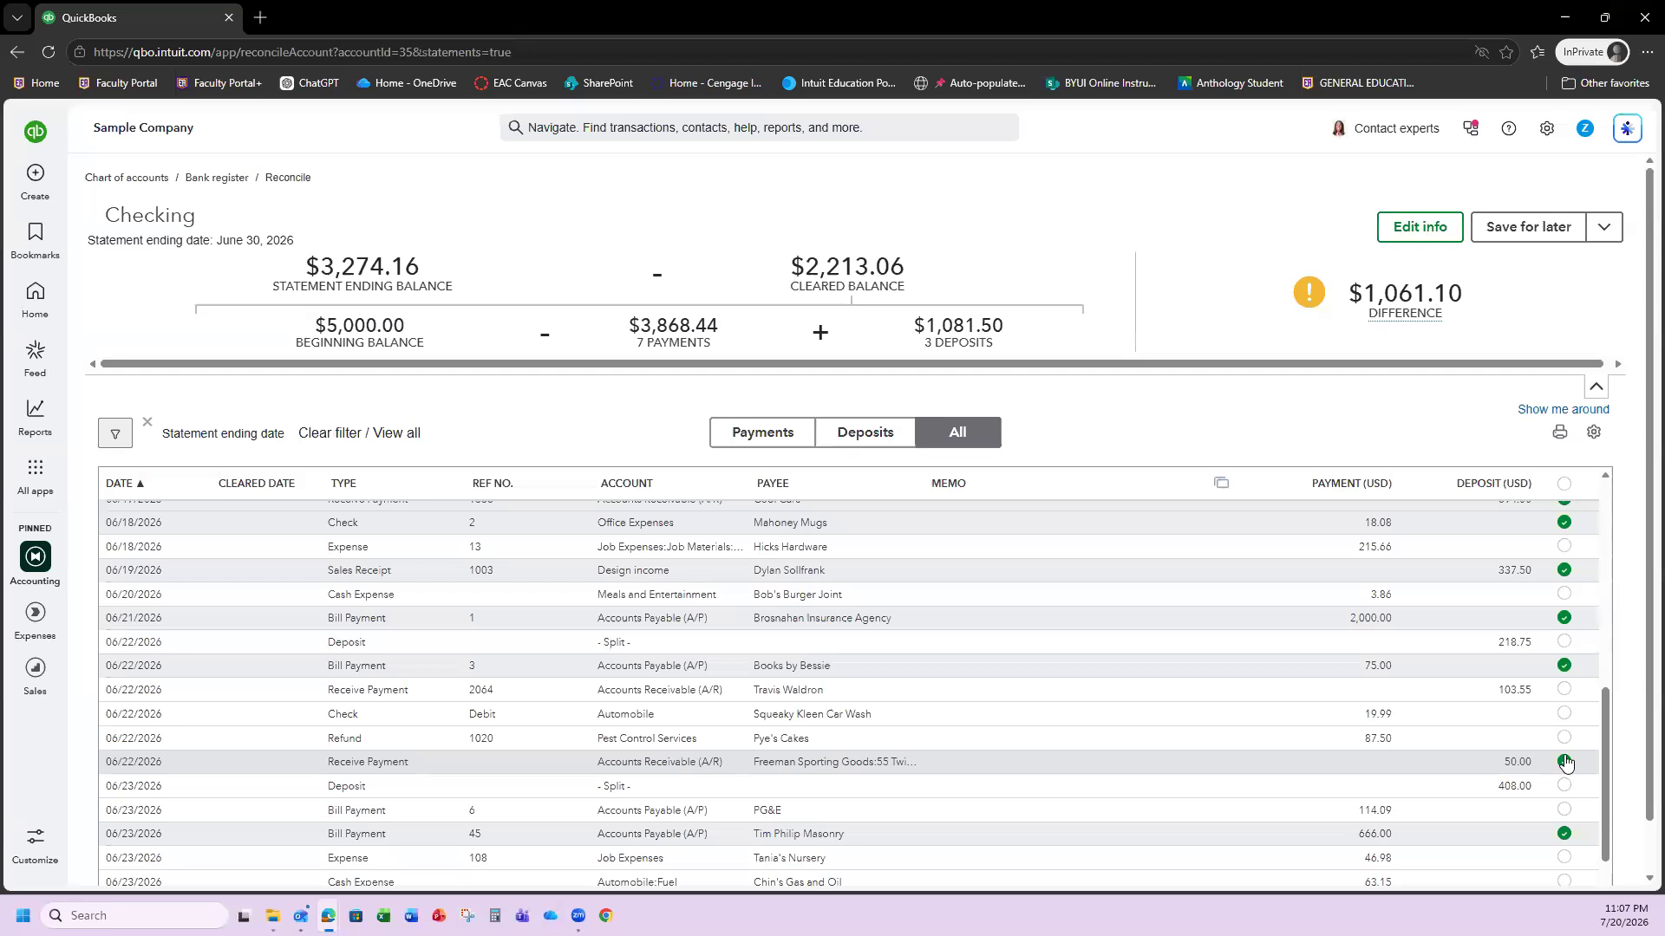
{"action": "left_click", "coordinate": [1563, 642]}
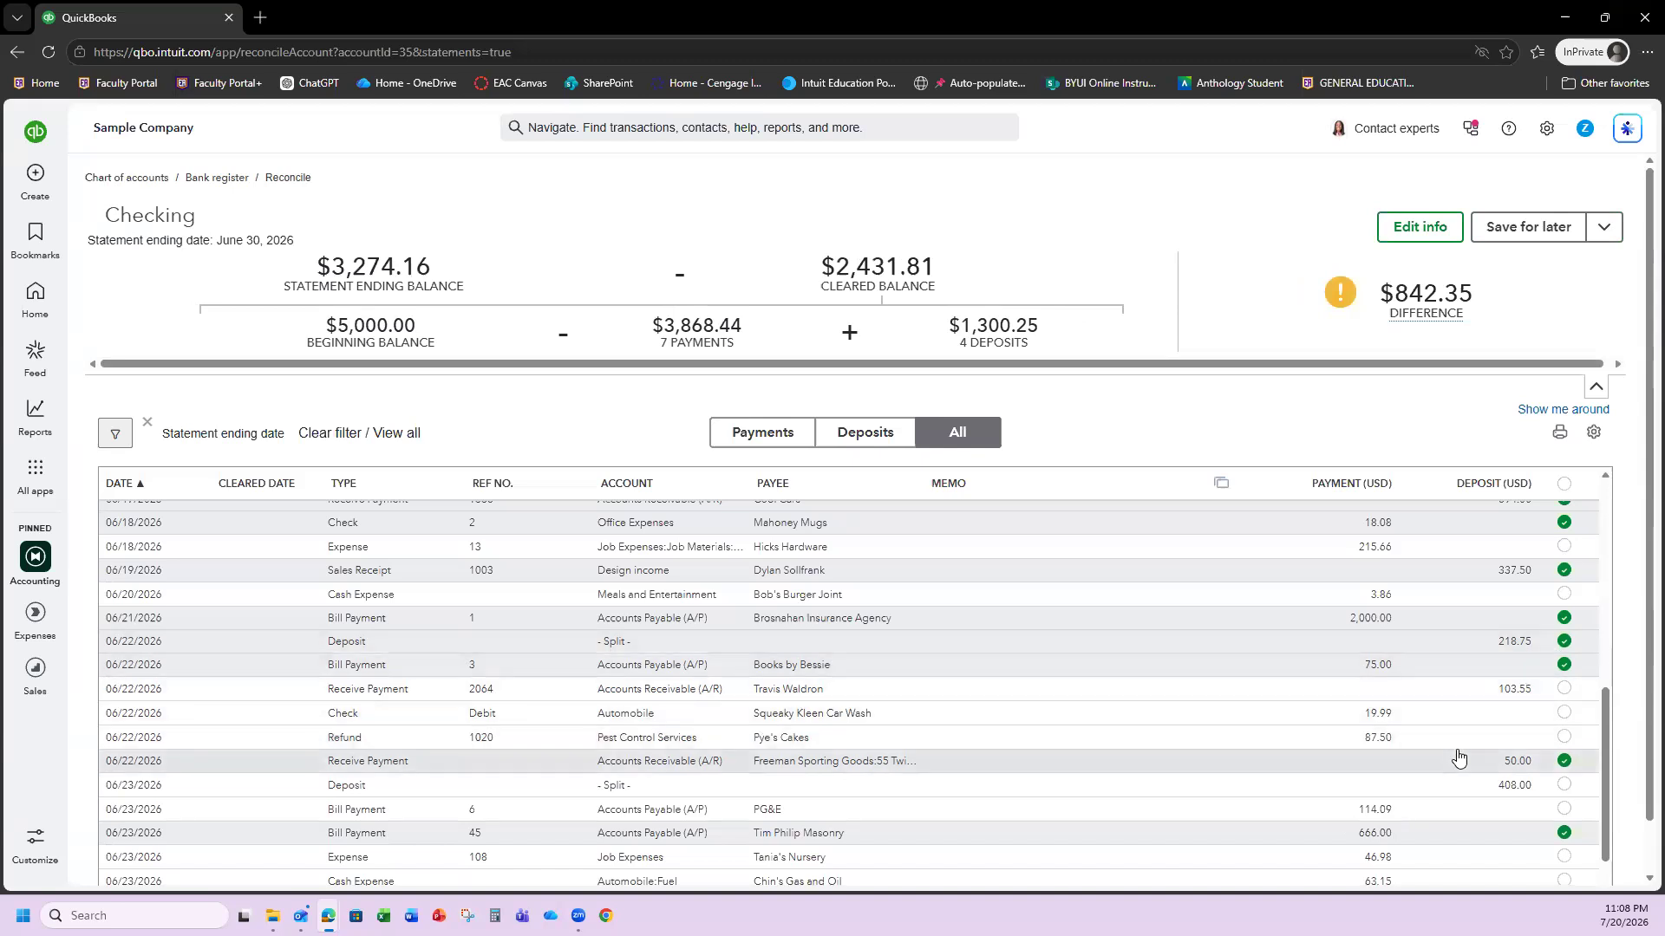
Mark the 06/22/2026 Pye's Cakes refund of 87.50, Squeaky Kleen Car Wash check of 19.99 and receive payment of 103.55 as cleared.
{"action": "scroll", "coordinate": [1457, 758], "scroll_direction": "down", "scroll_amount": 5}
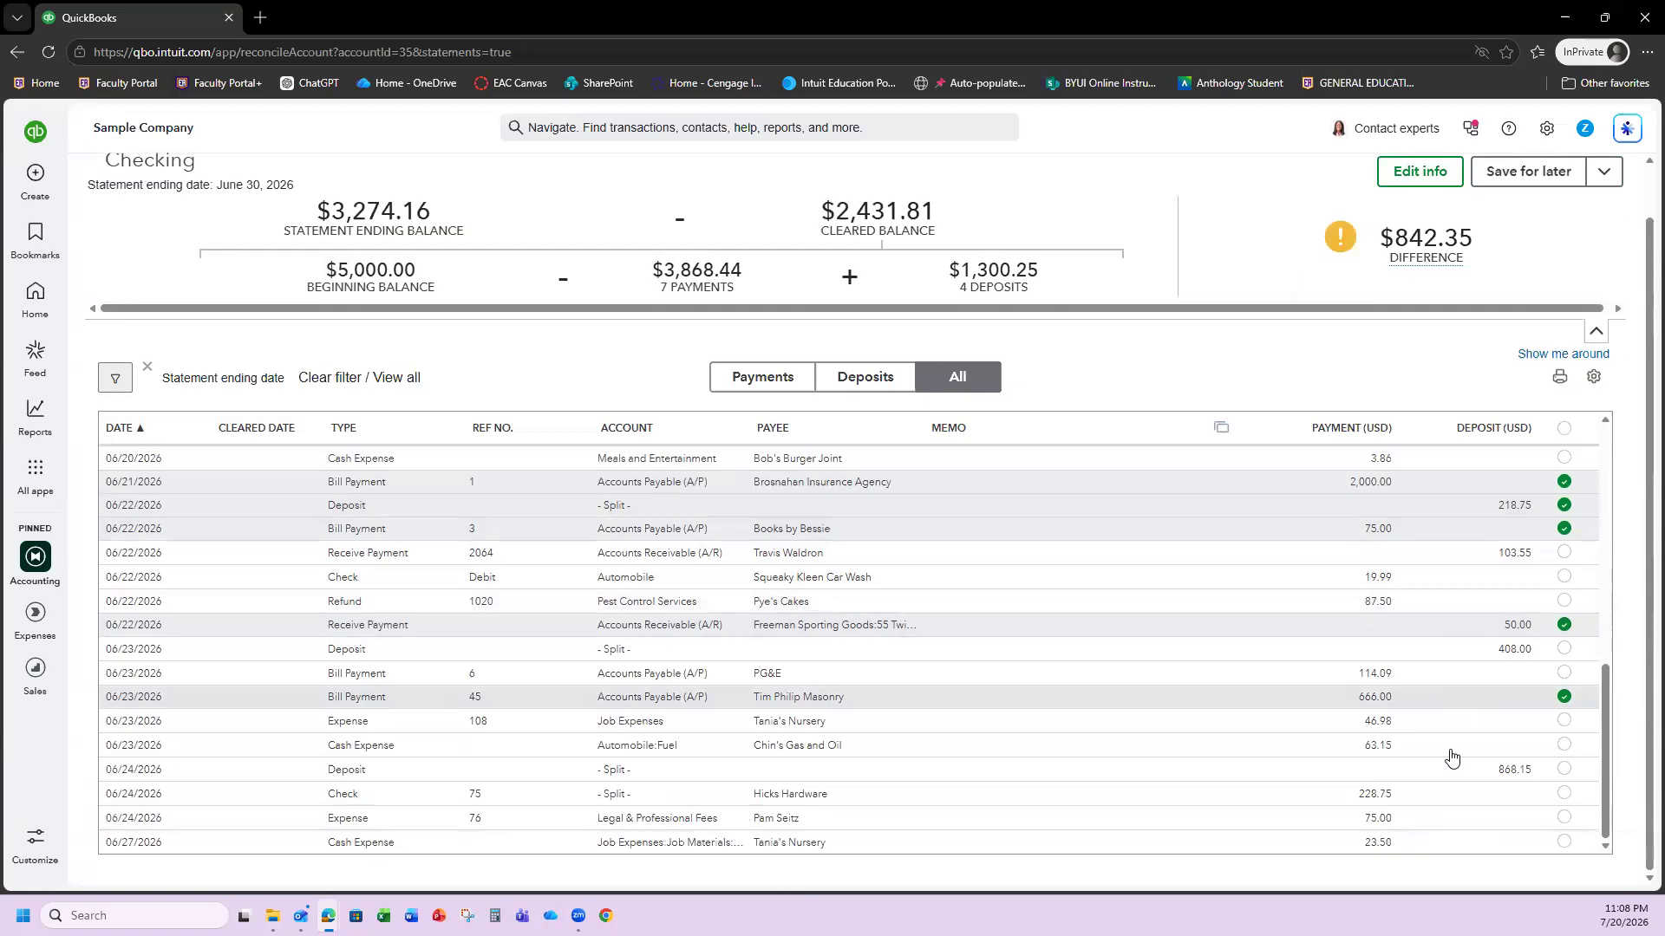
{"action": "scroll", "coordinate": [1452, 757], "scroll_direction": "up", "scroll_amount": 3}
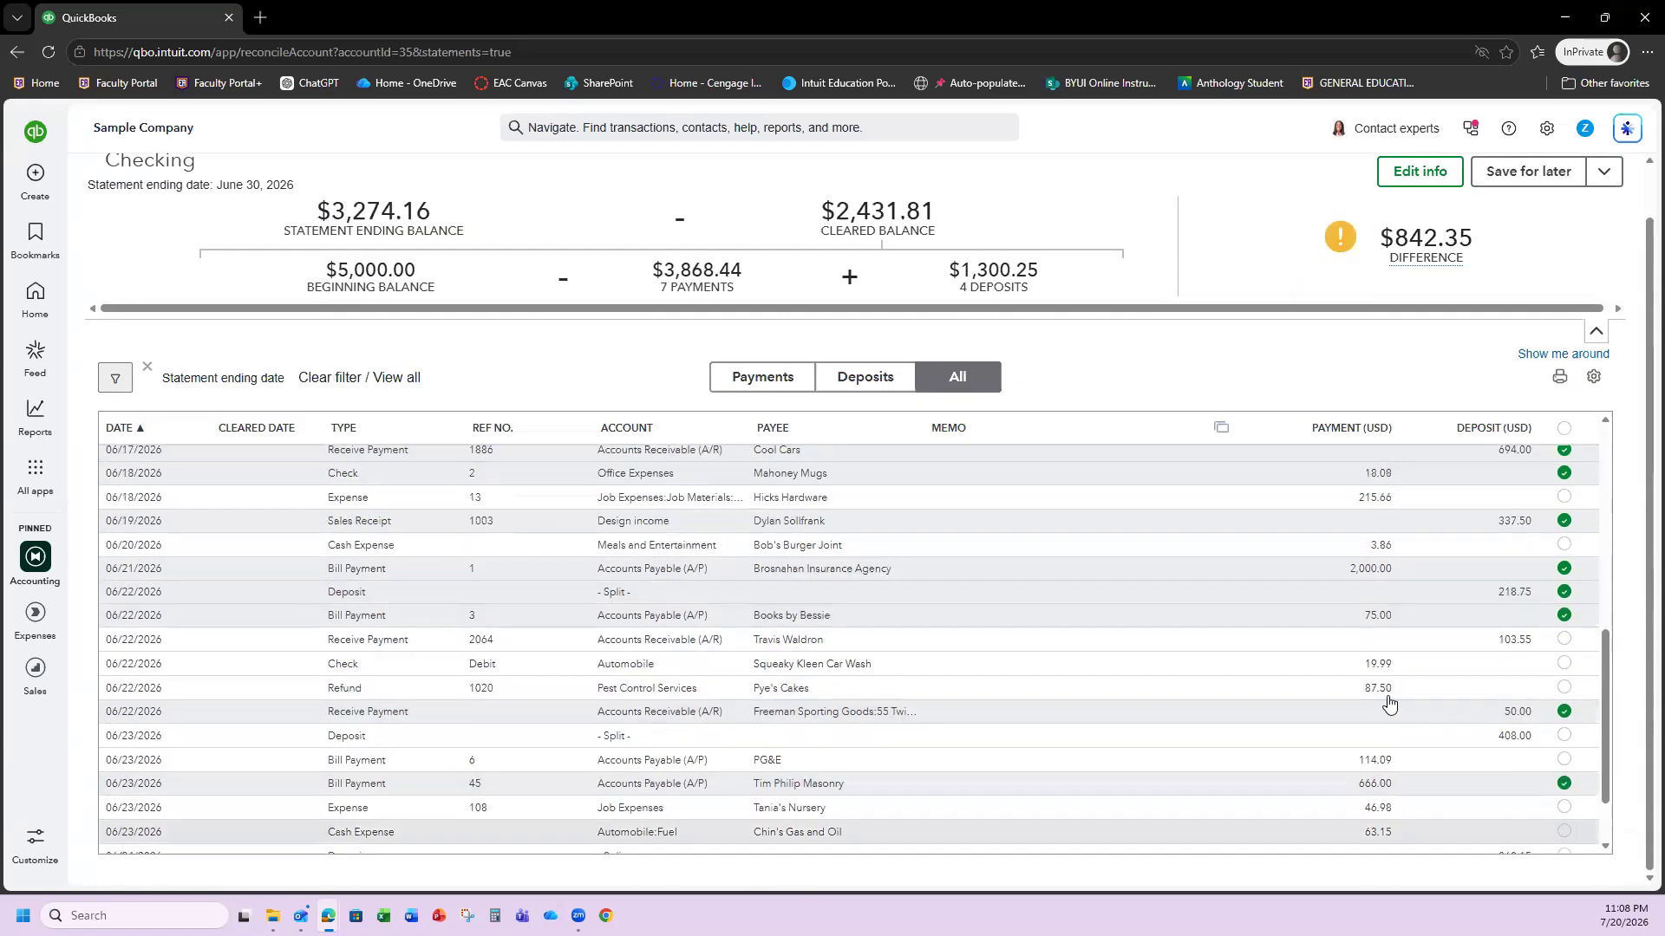
{"action": "left_click", "coordinate": [1565, 689]}
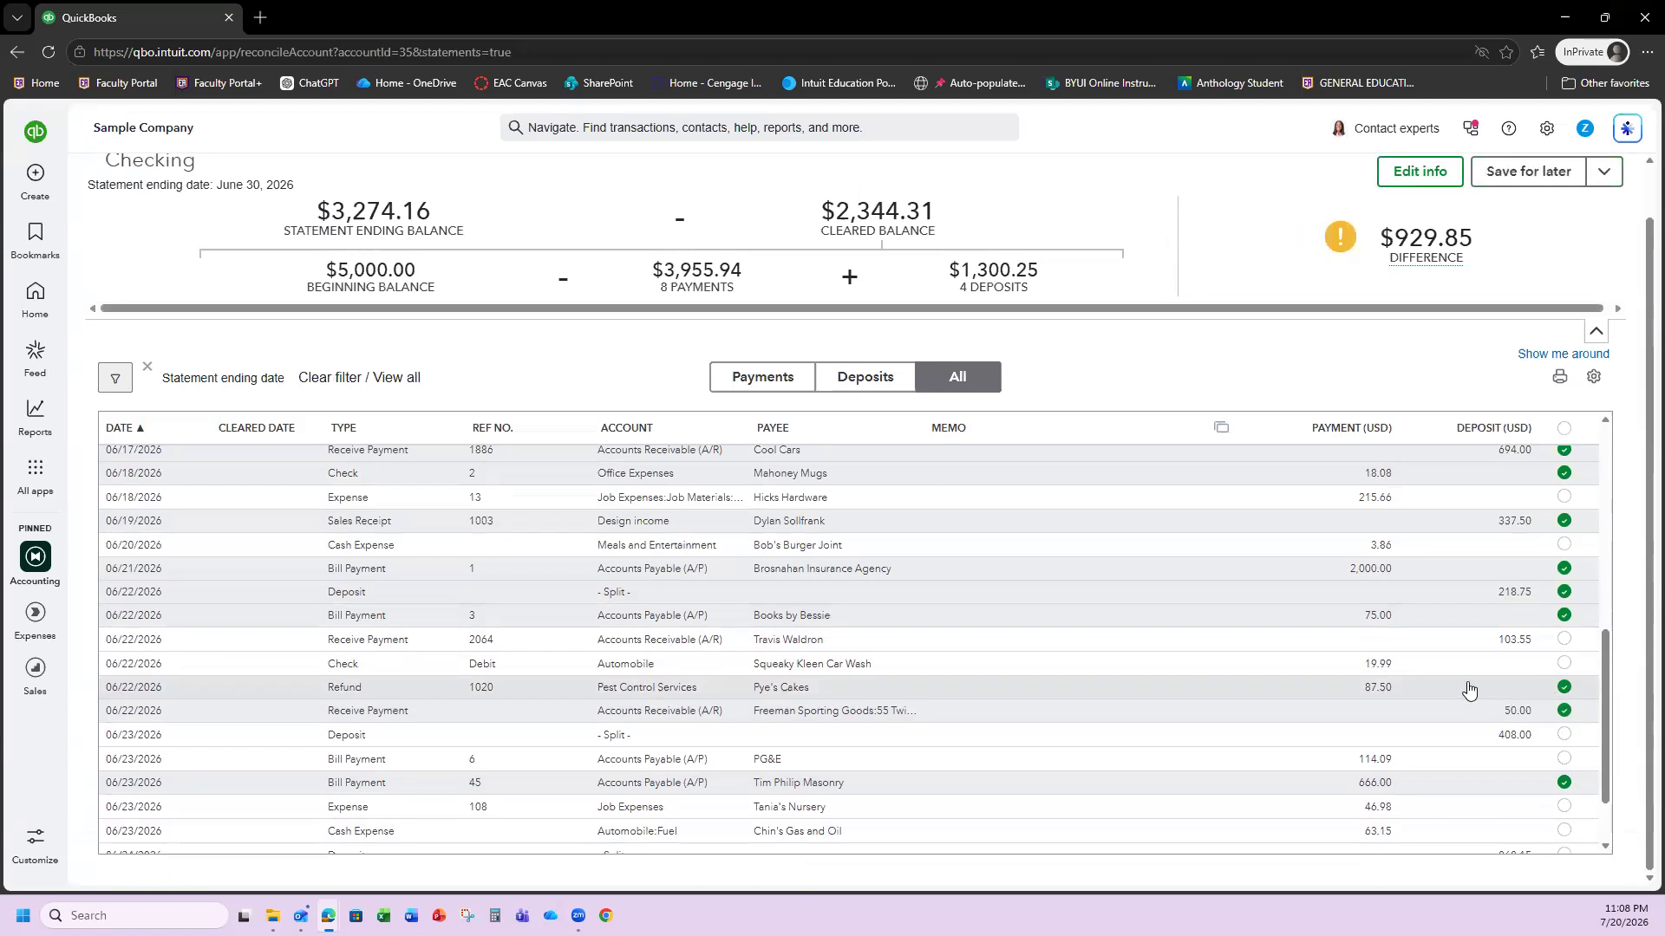
{"action": "left_click", "coordinate": [1564, 664]}
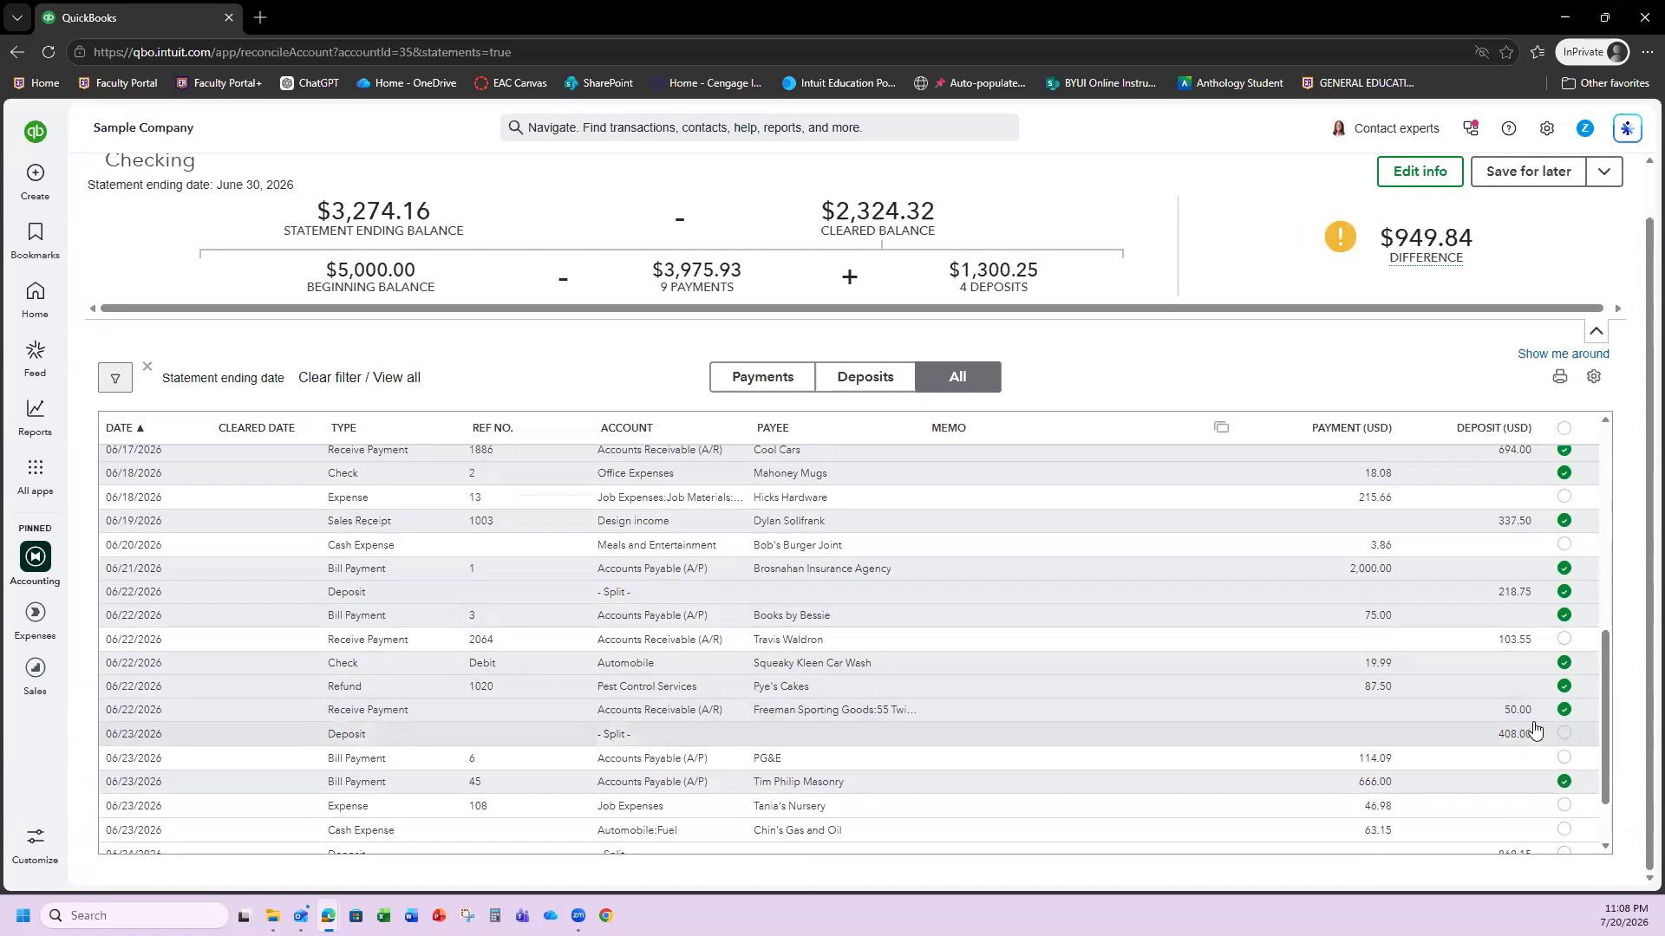
{"action": "scroll", "coordinate": [1535, 731], "scroll_direction": "down", "scroll_amount": 1}
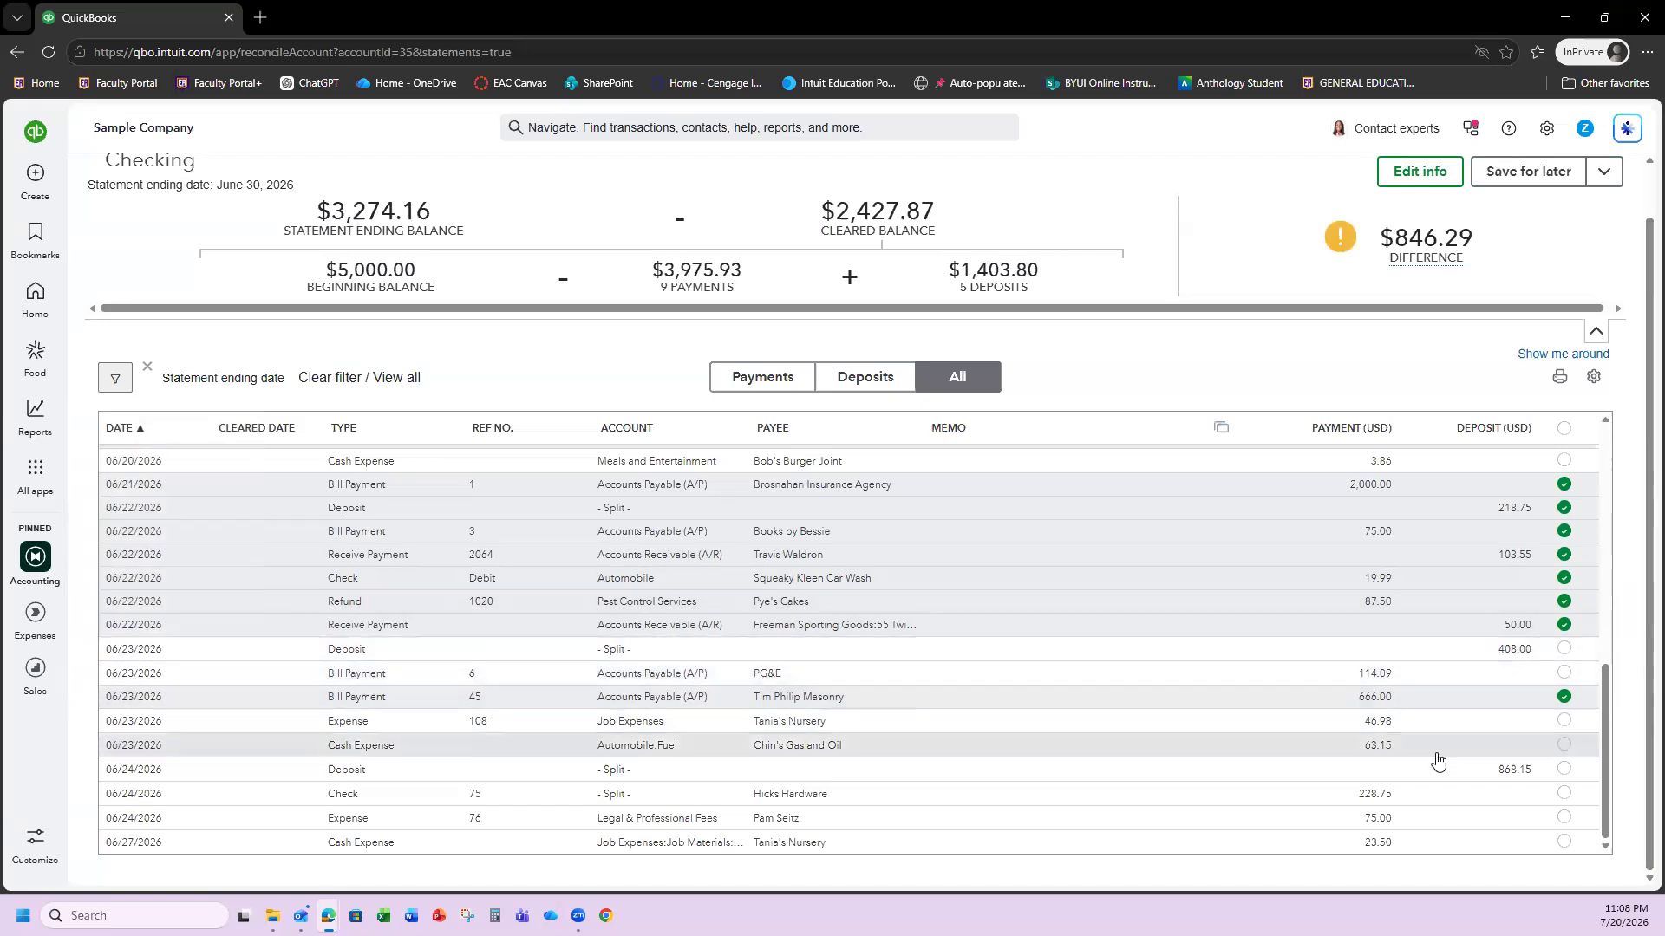
Clear the 06/23/2026 deposit of 408.00 and PG&E payment of 114.09, plus the 06/24 deposit of 868.15, check of 228.75 and expense of 75.00.
{"action": "left_click", "coordinate": [1563, 648]}
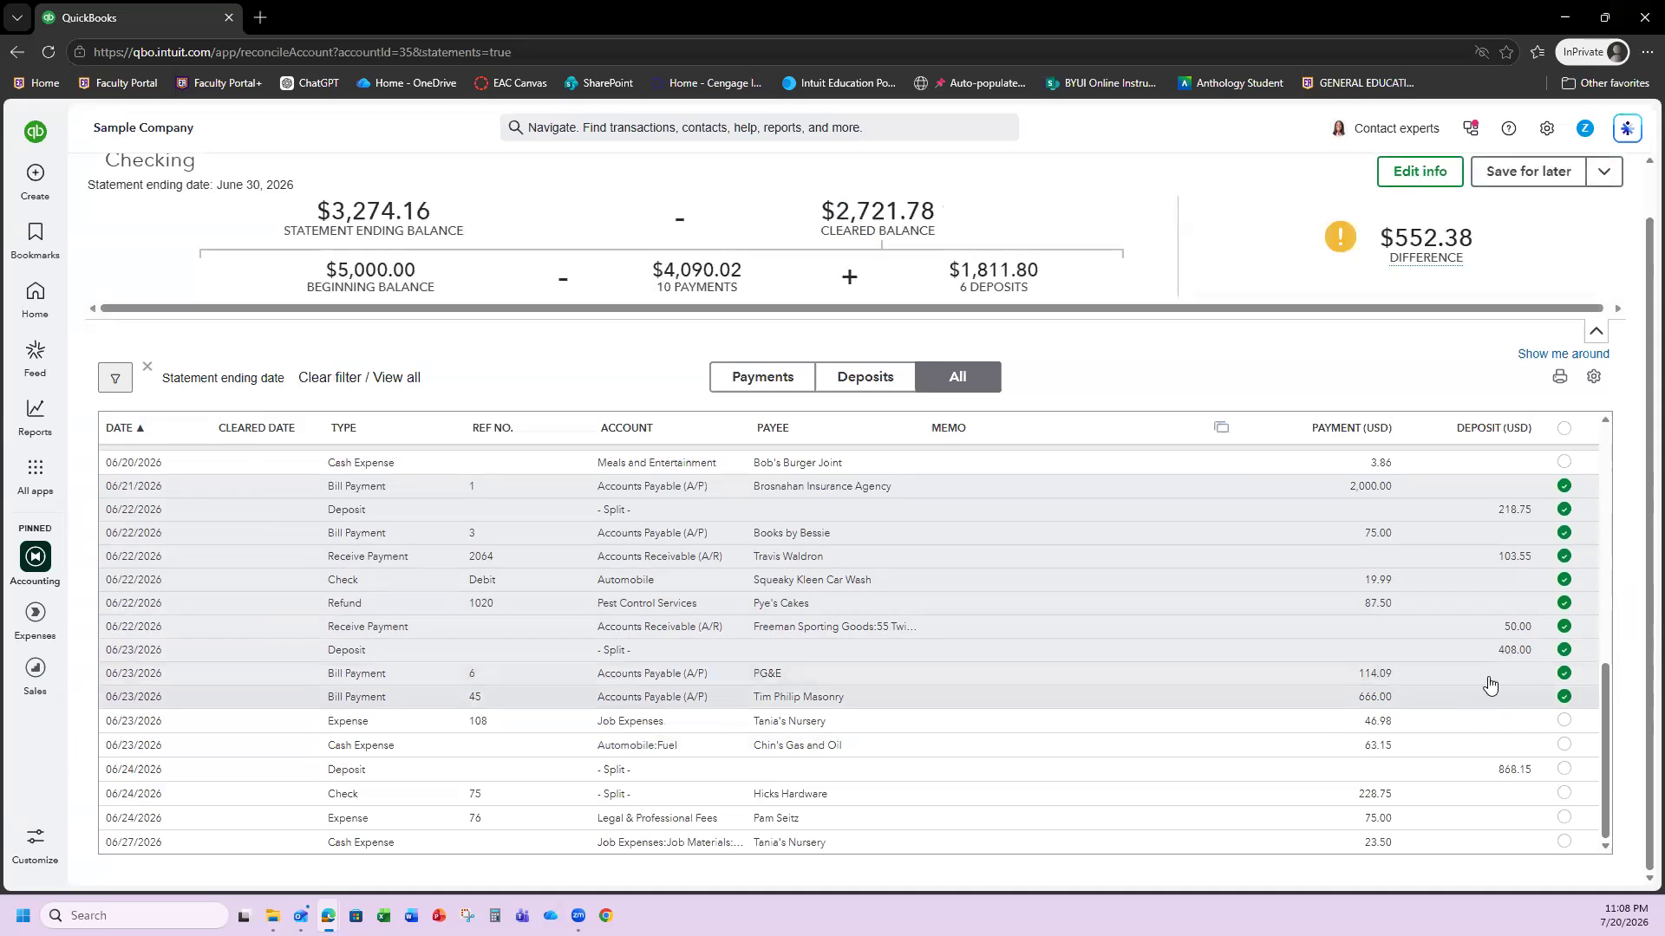
{"action": "left_click", "coordinate": [1564, 769]}
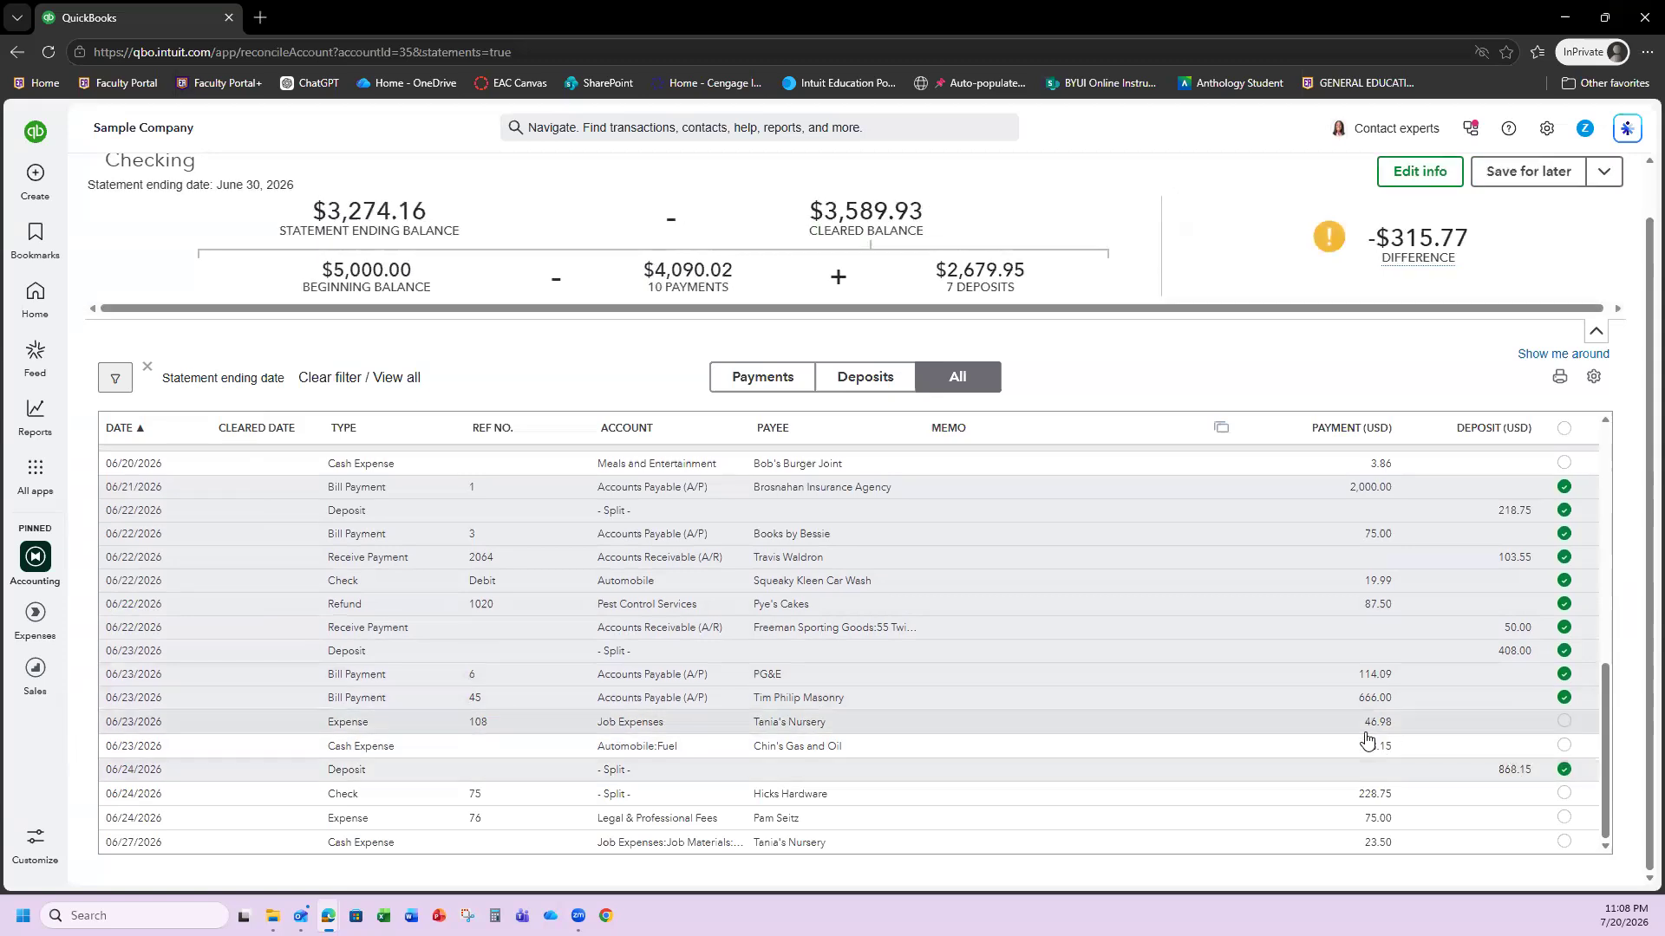
{"action": "left_click", "coordinate": [1564, 794]}
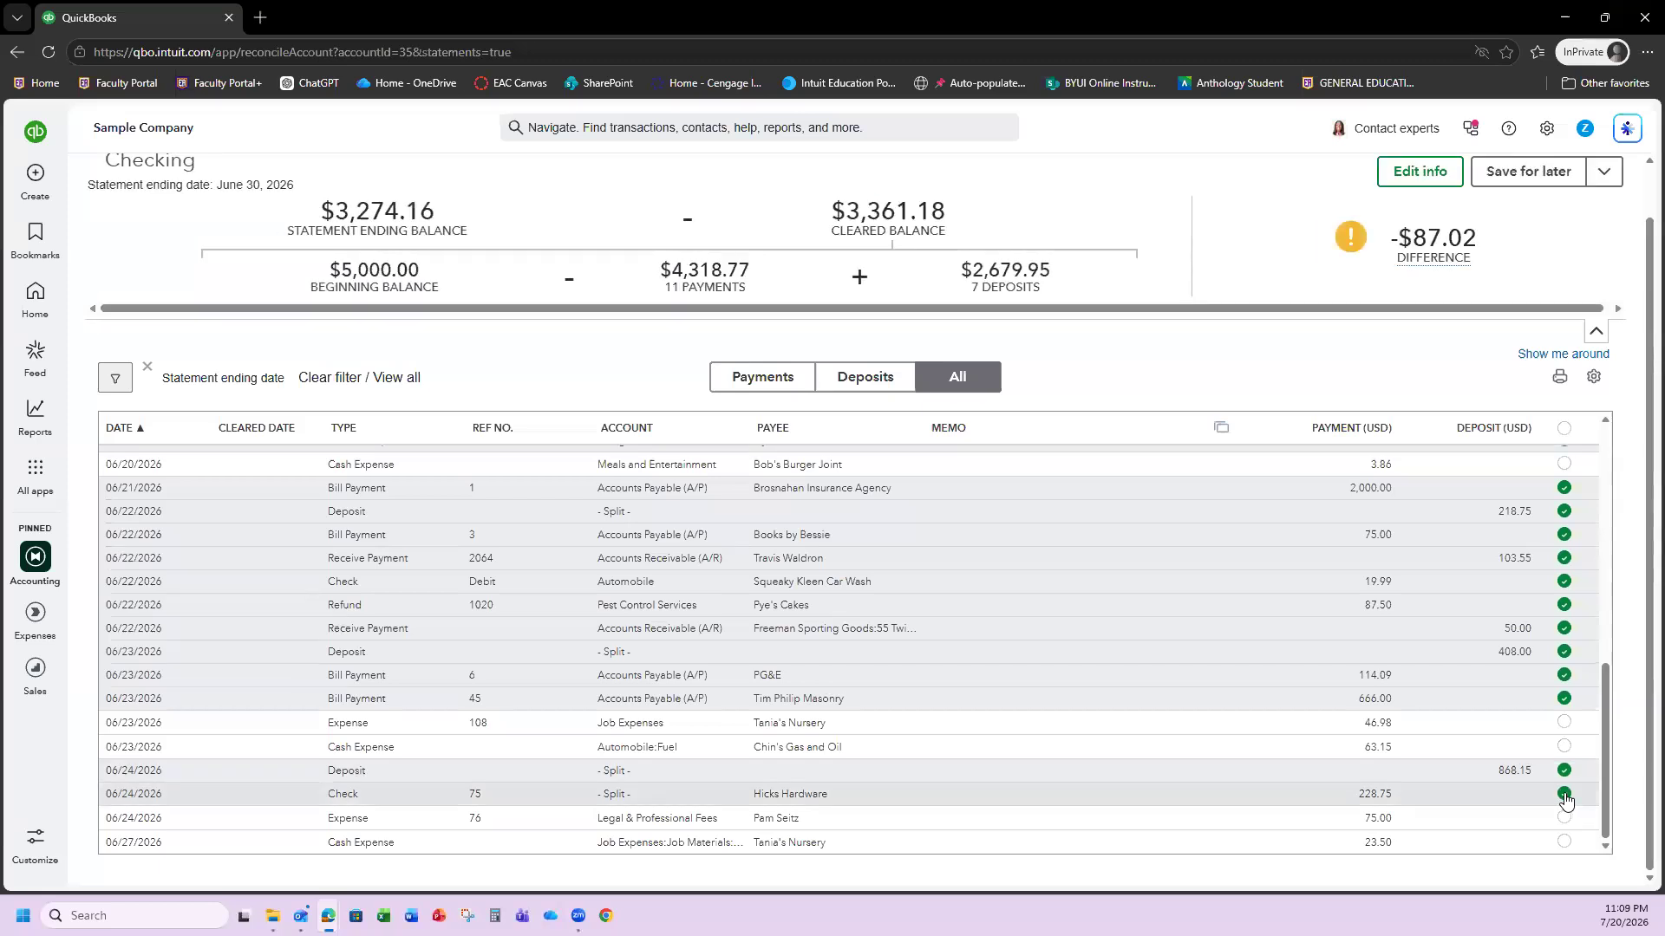
{"action": "left_click", "coordinate": [1564, 817]}
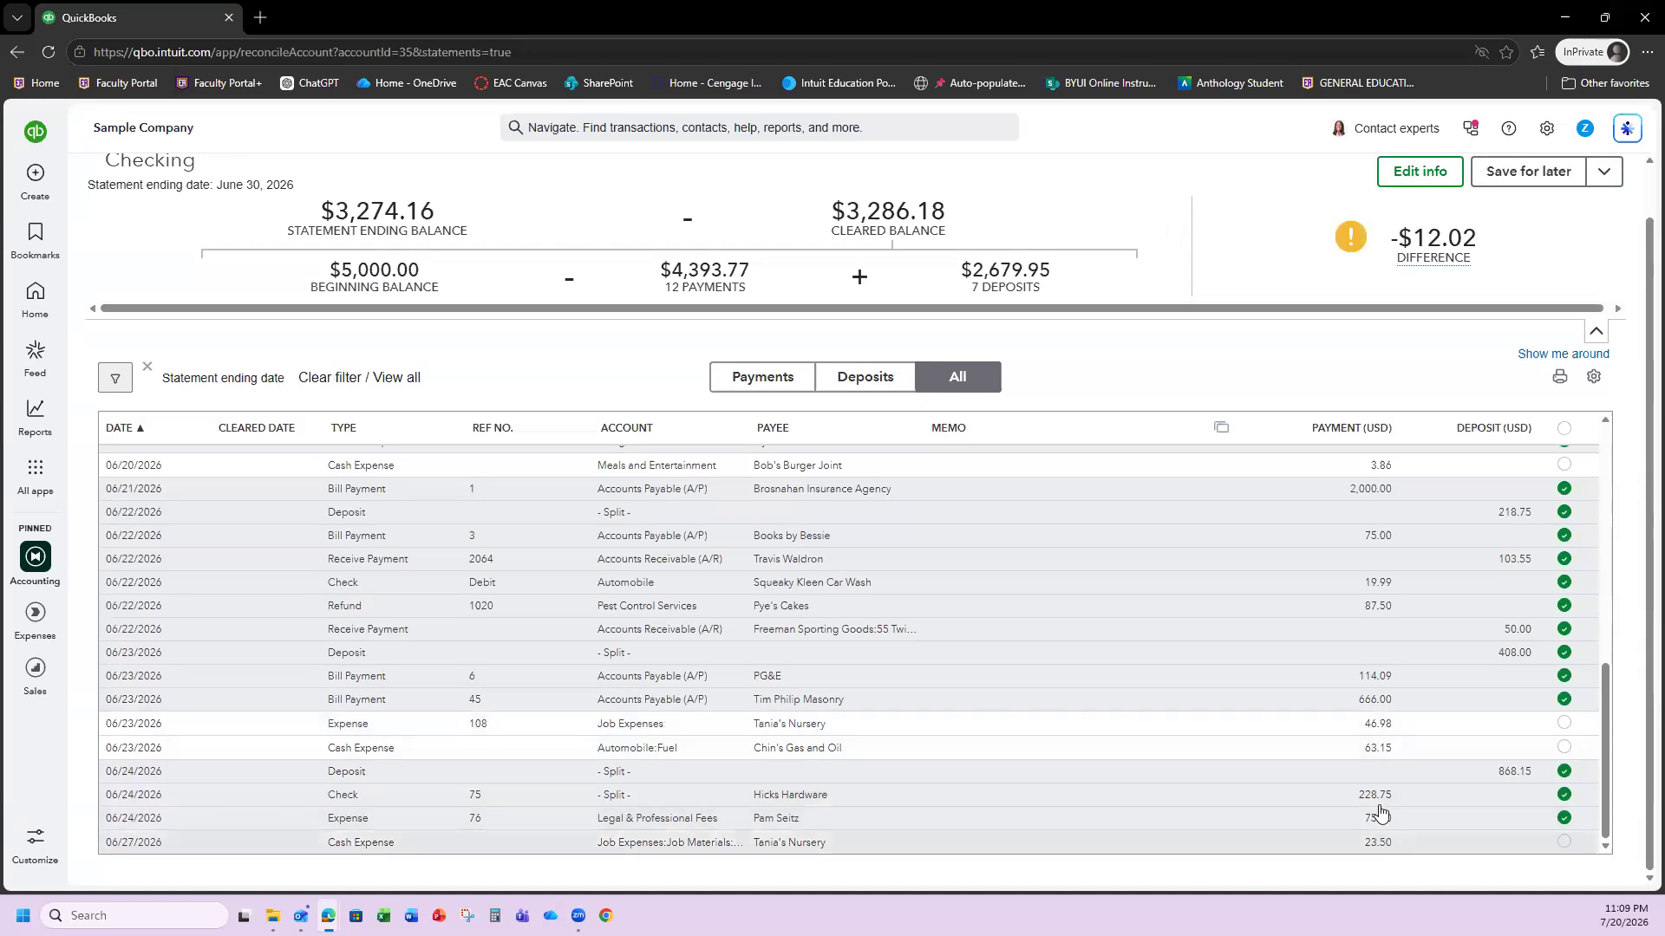
Correct the payment amount of the 06/06/2026 Hicks Hardware expense to 24.38 and save the change.
{"action": "scroll", "coordinate": [1385, 751], "scroll_direction": "up", "scroll_amount": 1}
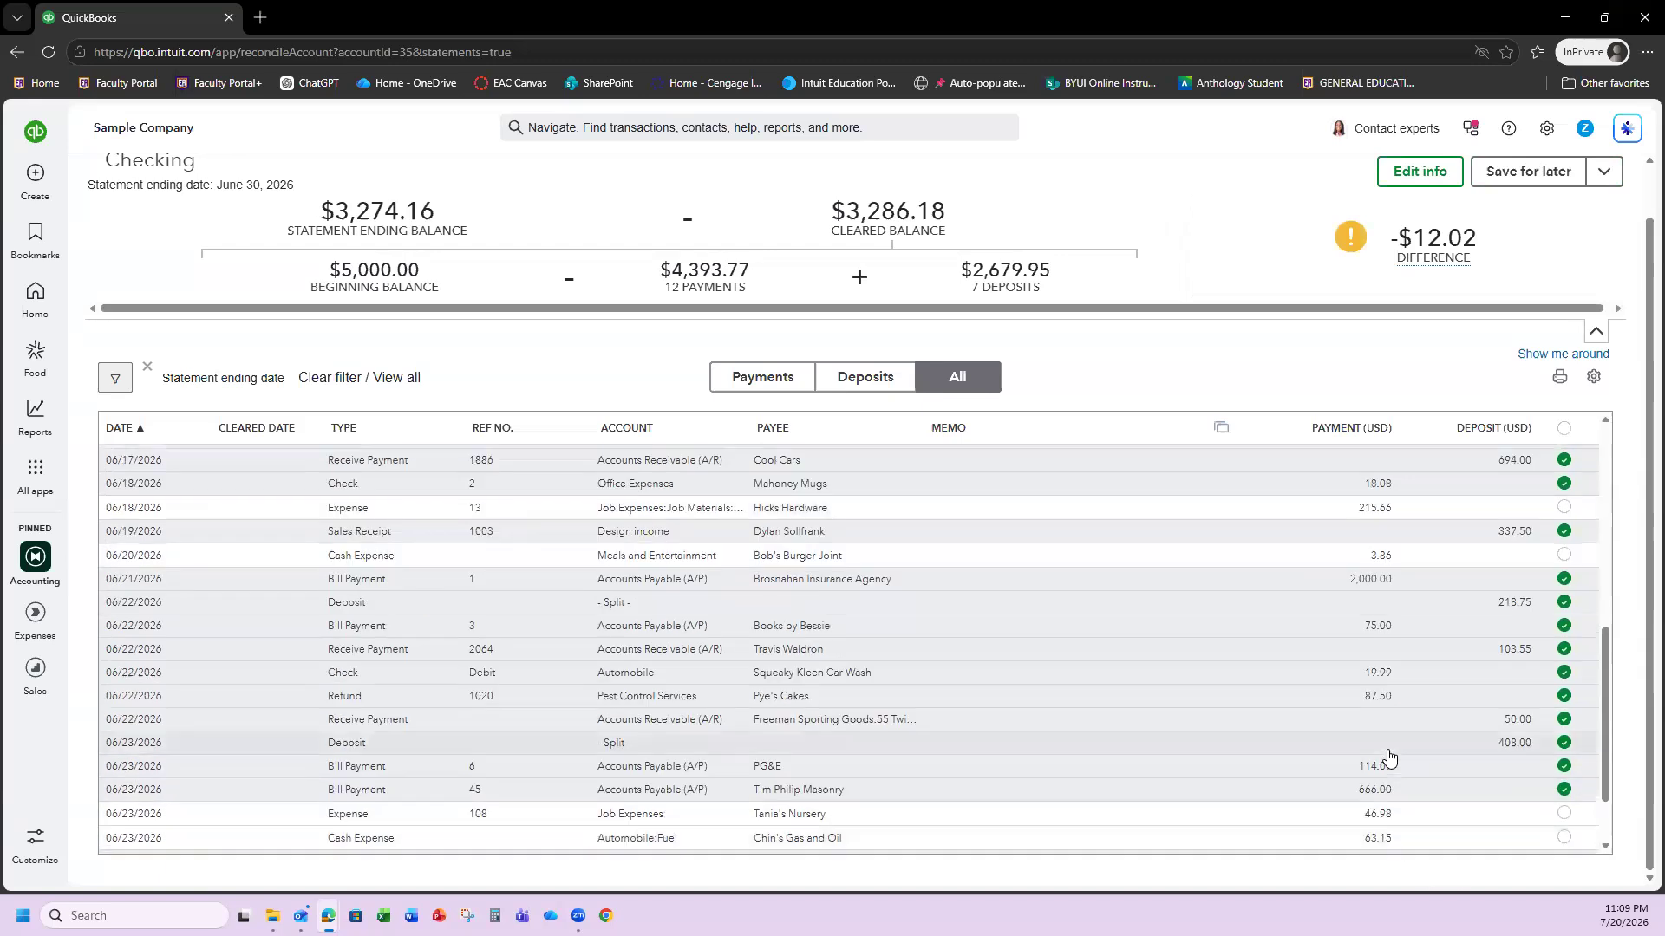
{"action": "scroll", "coordinate": [1388, 757], "scroll_direction": "up", "scroll_amount": 3}
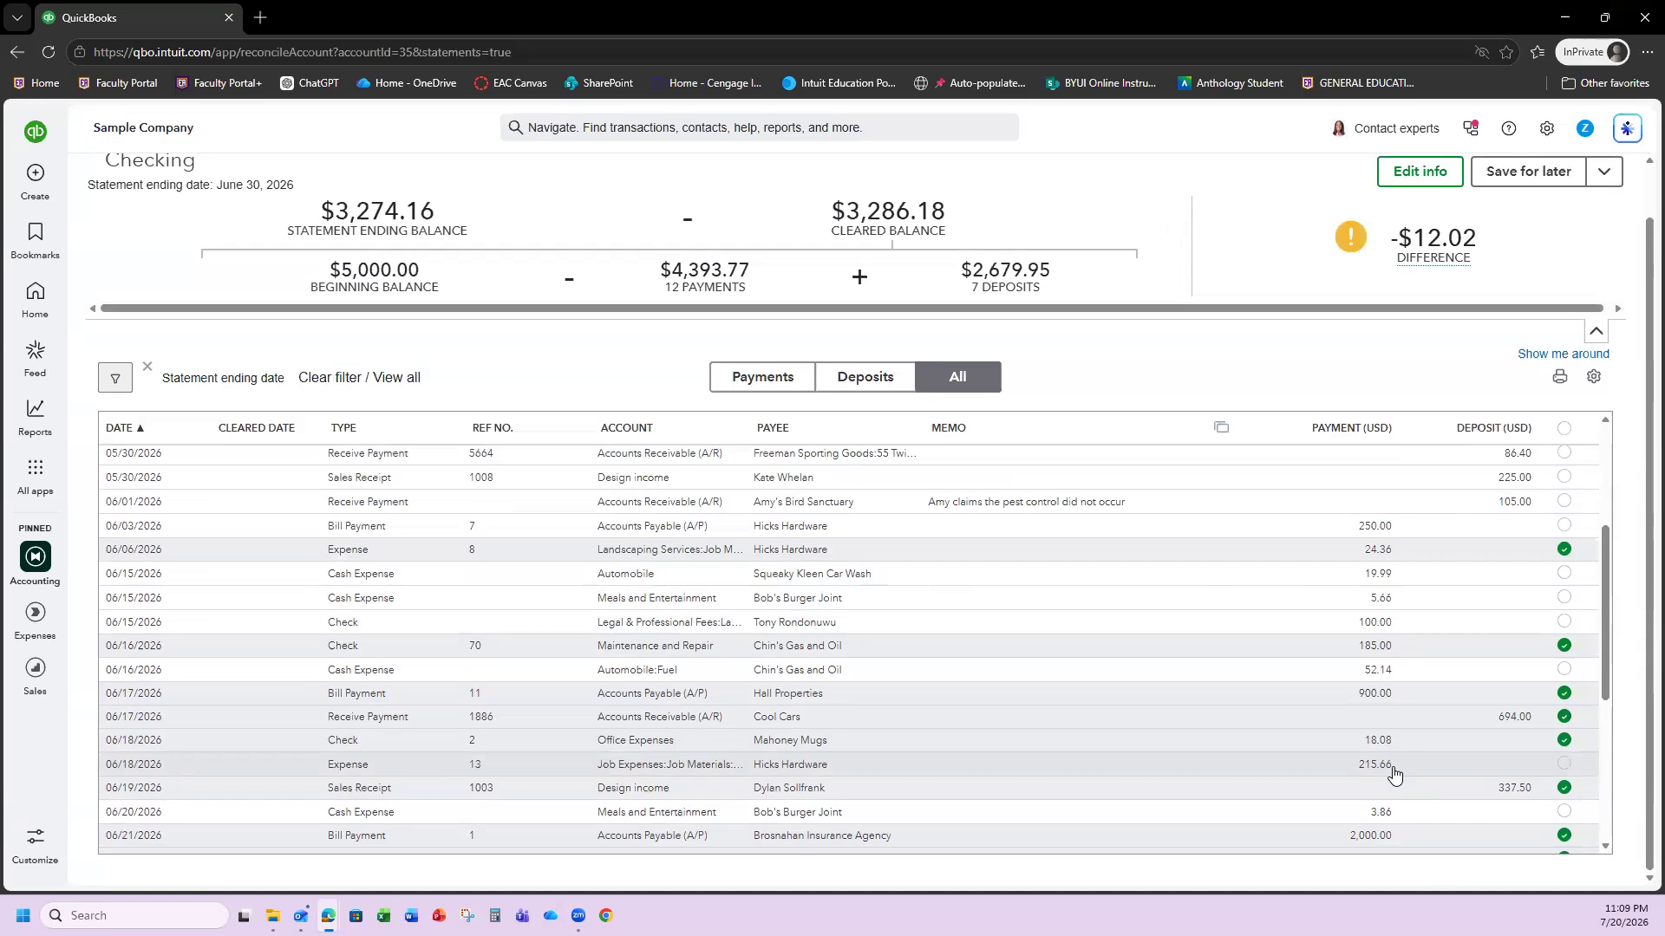
{"action": "scroll", "coordinate": [1422, 617], "scroll_direction": "up", "scroll_amount": 2}
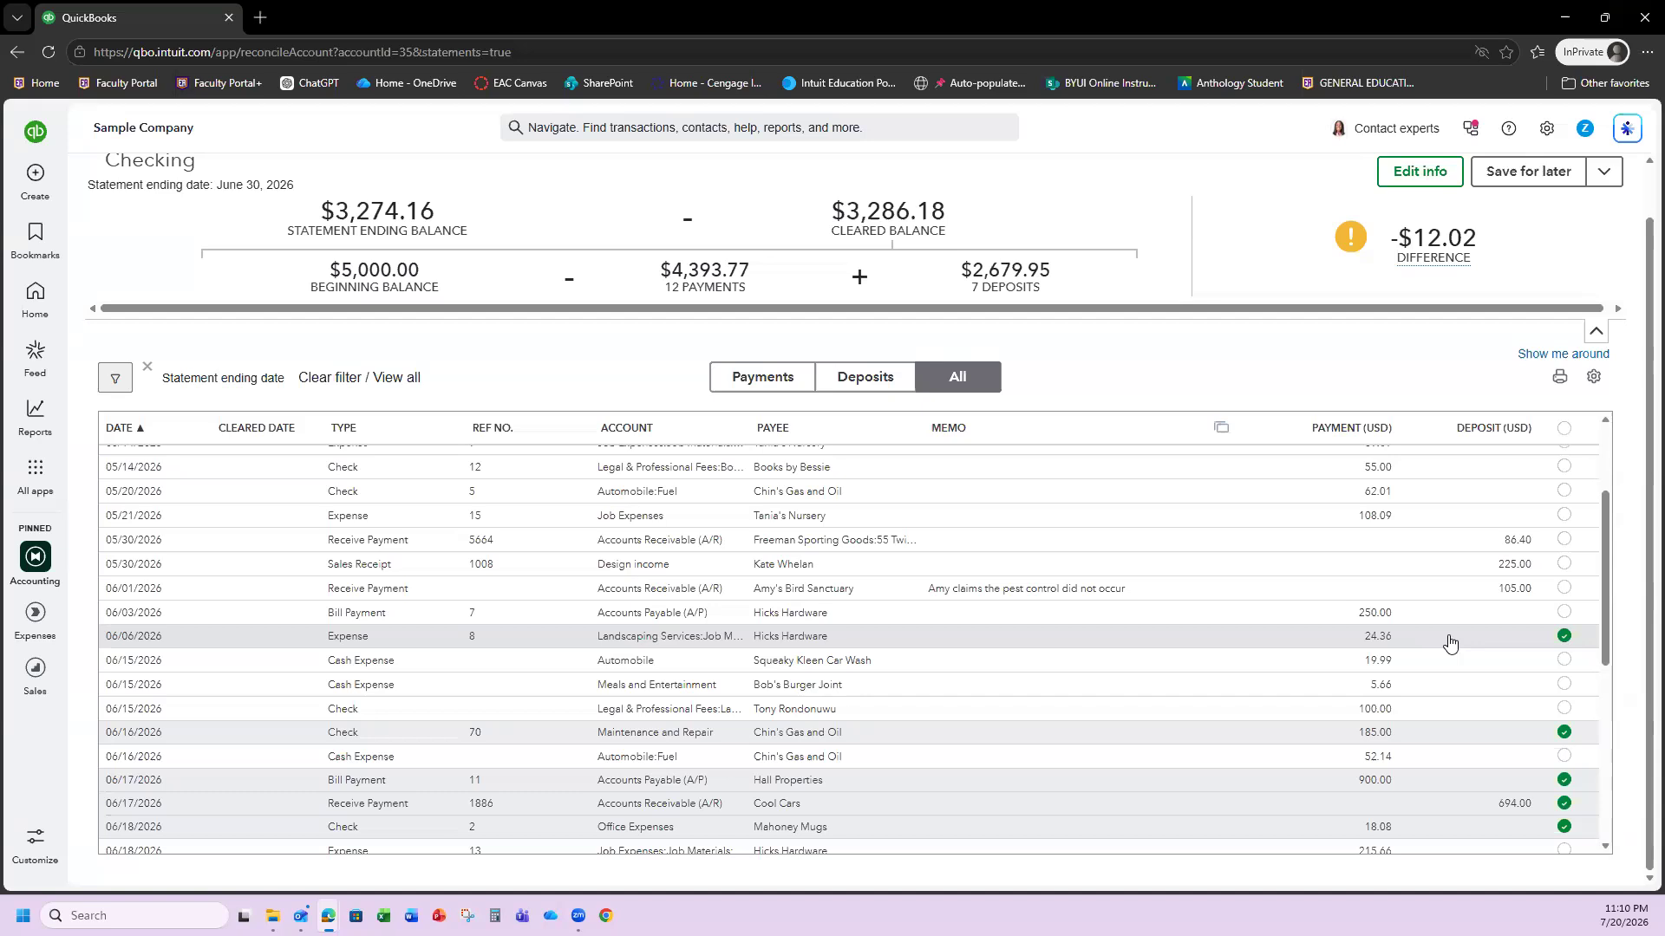
{"action": "left_click", "coordinate": [1384, 641]}
{"action": "left_click", "coordinate": [1357, 680]}
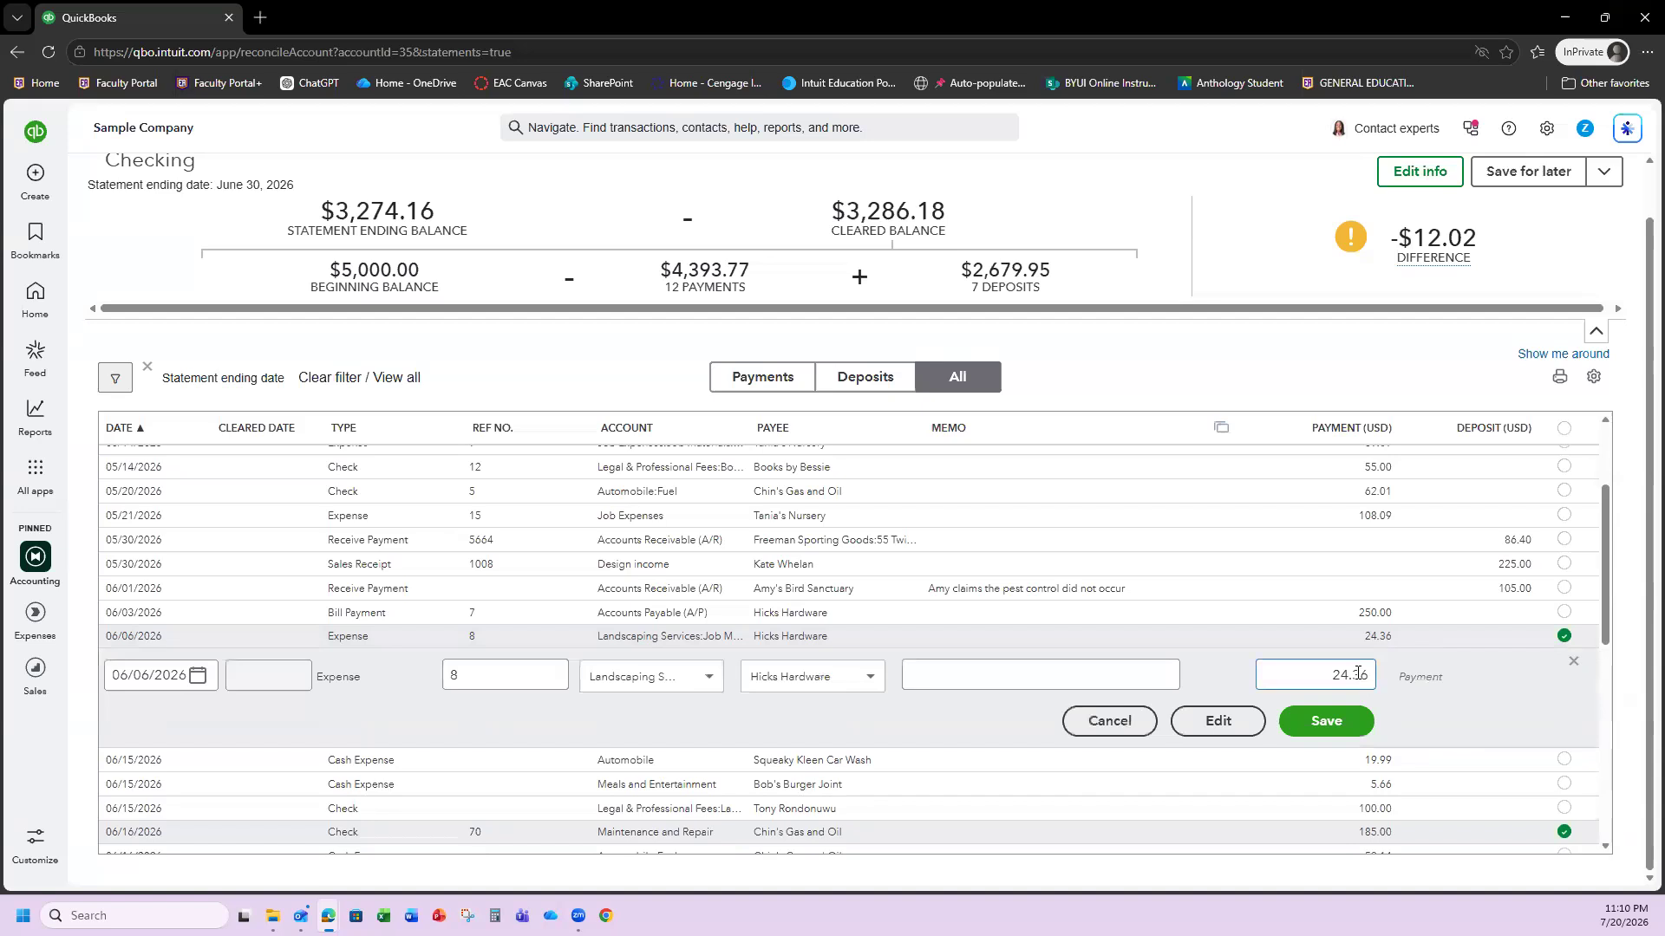
{"action": "key", "text": "Delete"}
{"action": "type", "text": "8"}
{"action": "left_click", "coordinate": [1524, 683]}
{"action": "left_click", "coordinate": [1326, 722]}
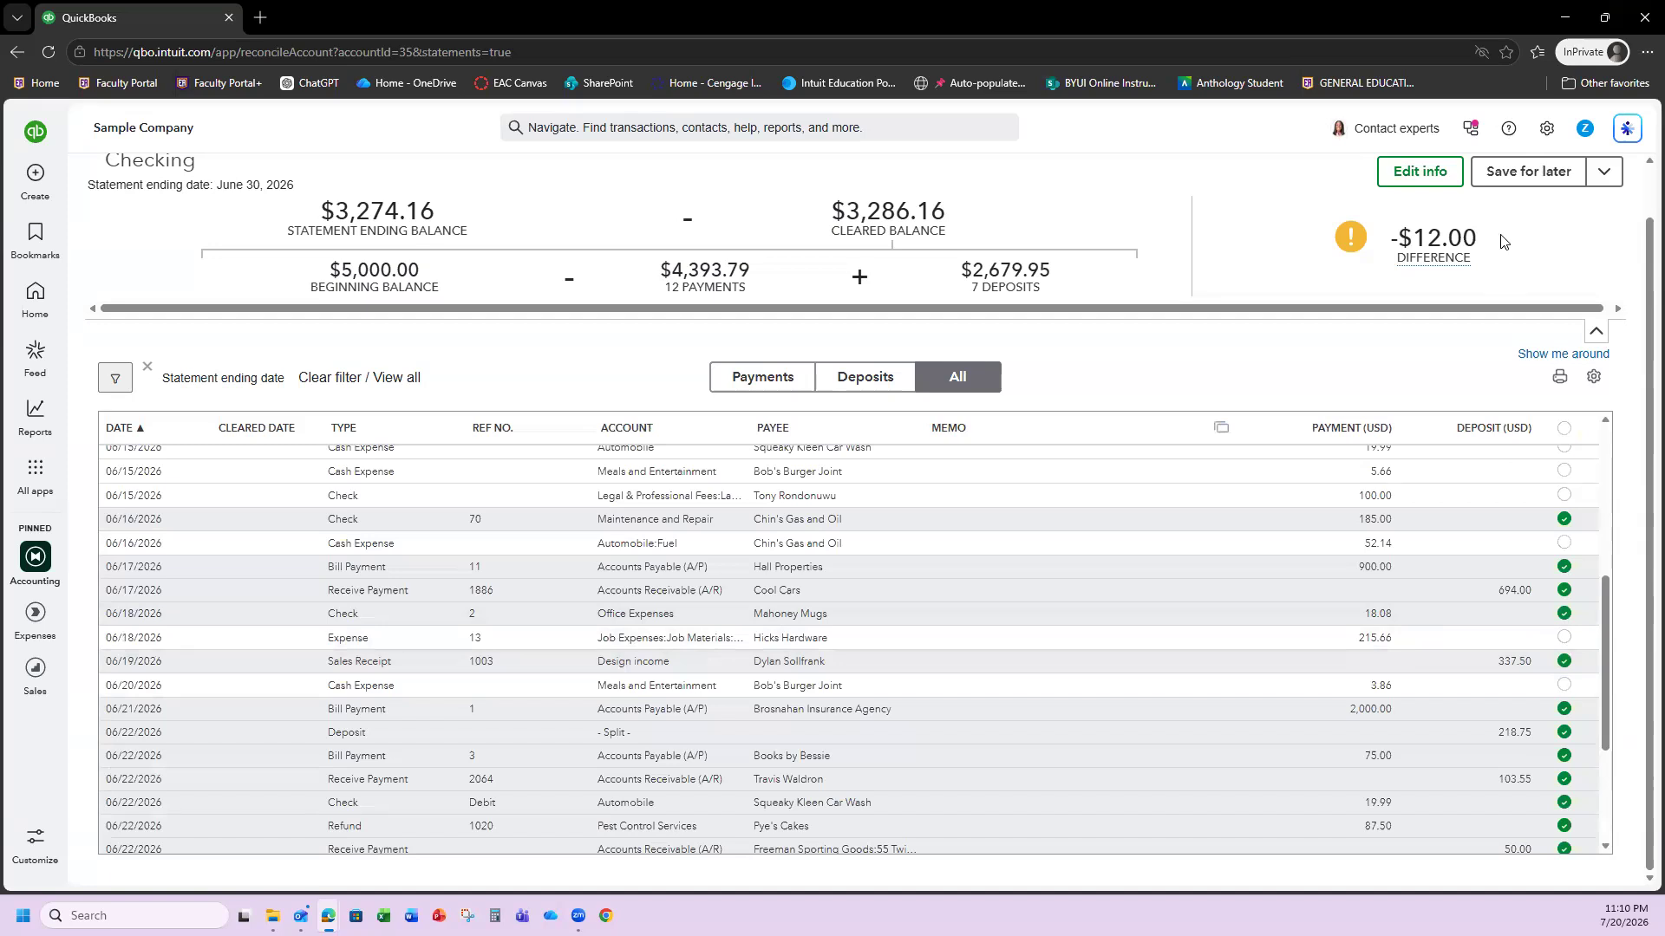
Open a new expense form and close its autofill pane.
{"action": "mouse_move", "coordinate": [1490, 260]}
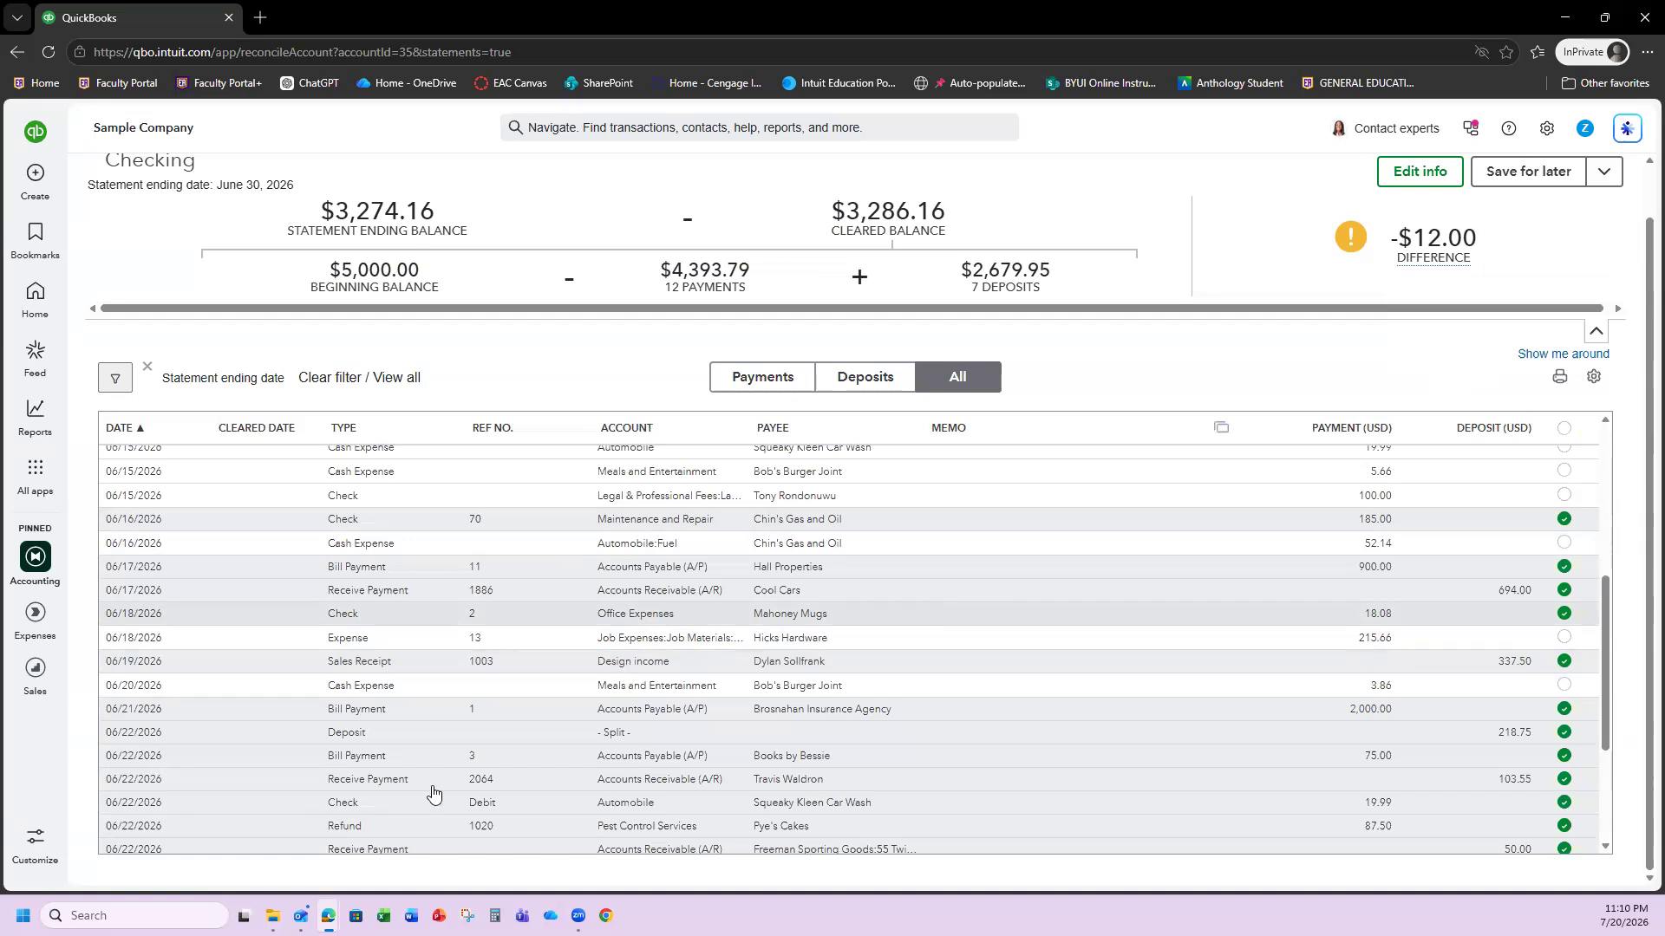
{"action": "left_click", "coordinate": [36, 190]}
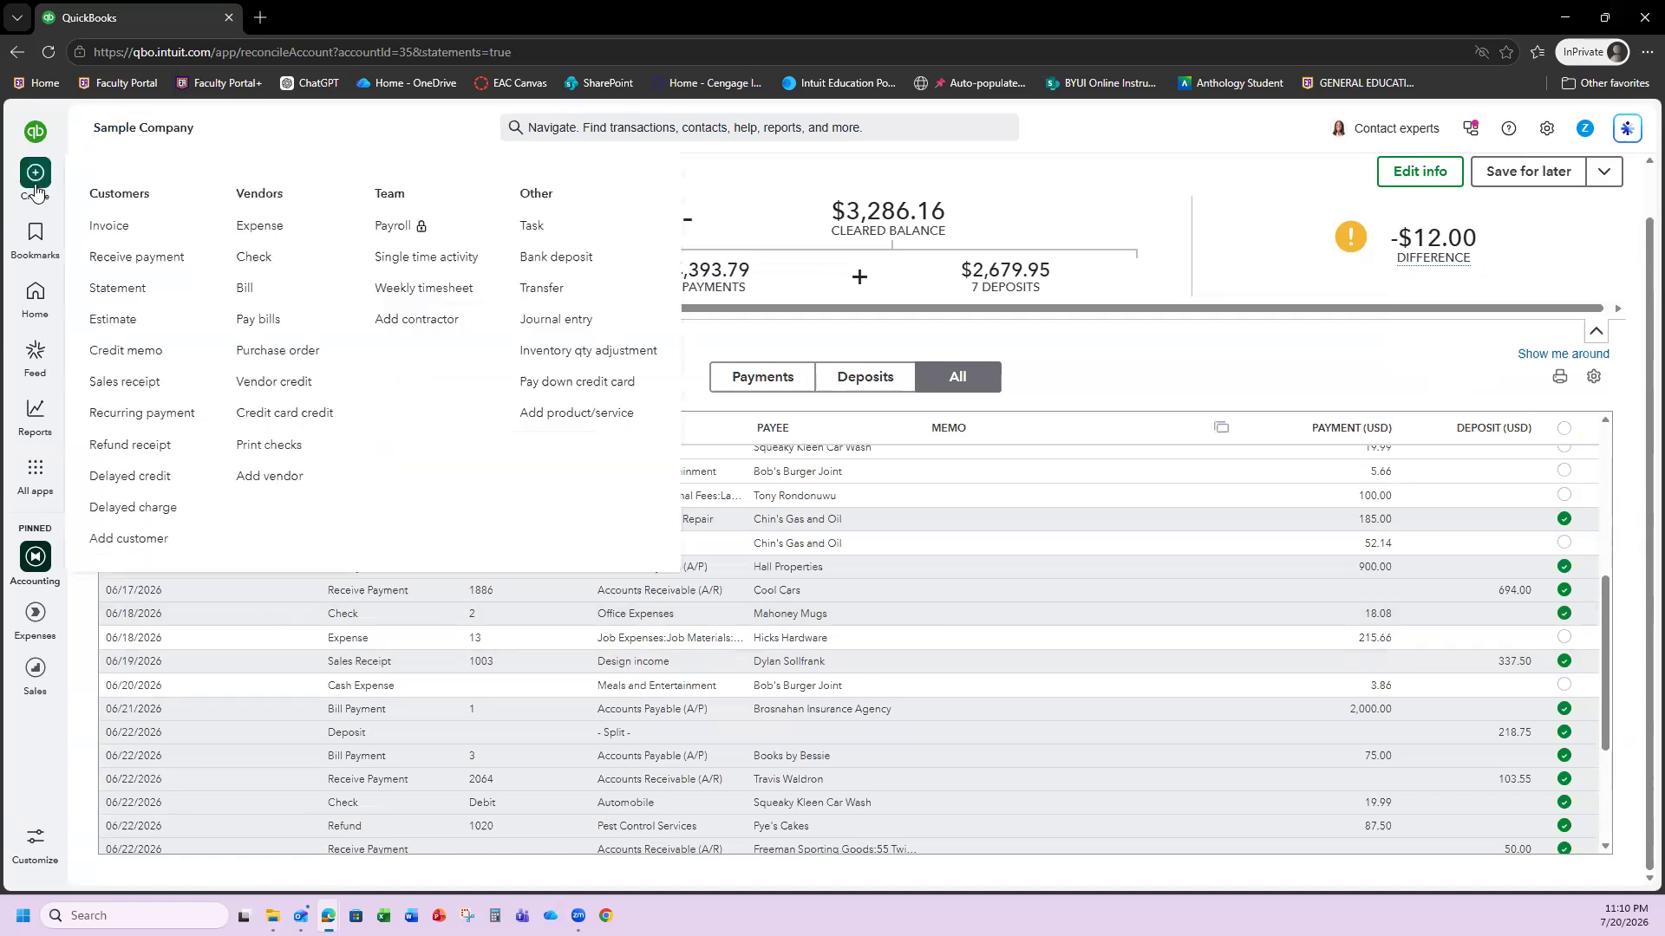
{"action": "left_click", "coordinate": [270, 228]}
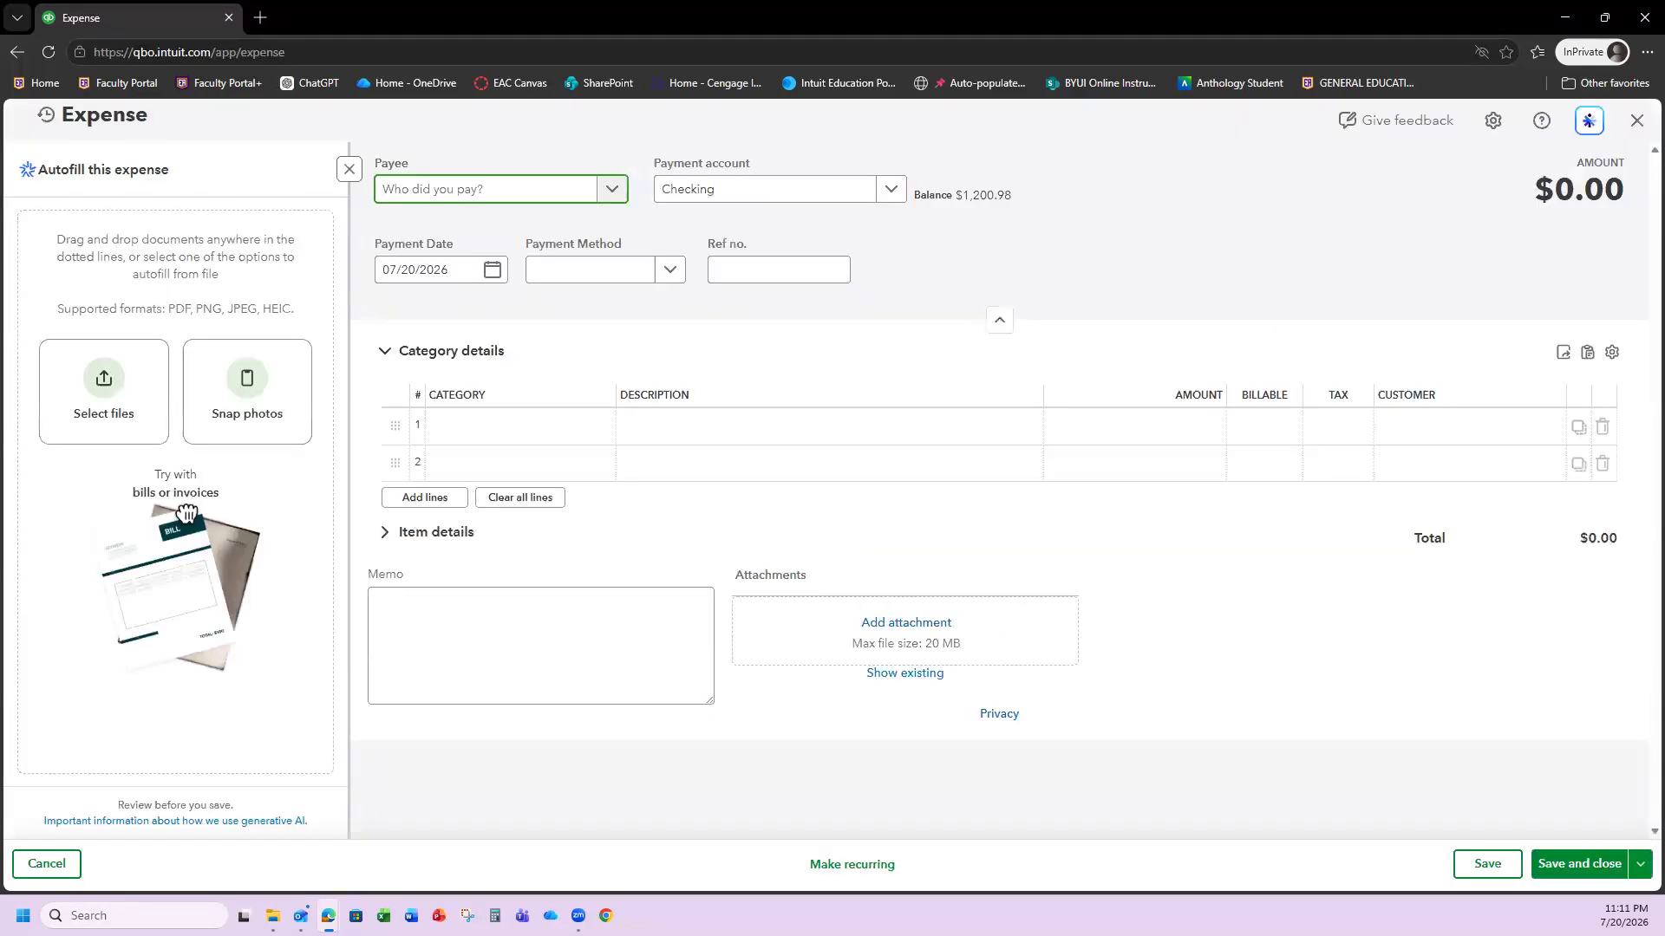
{"action": "left_click", "coordinate": [349, 169]}
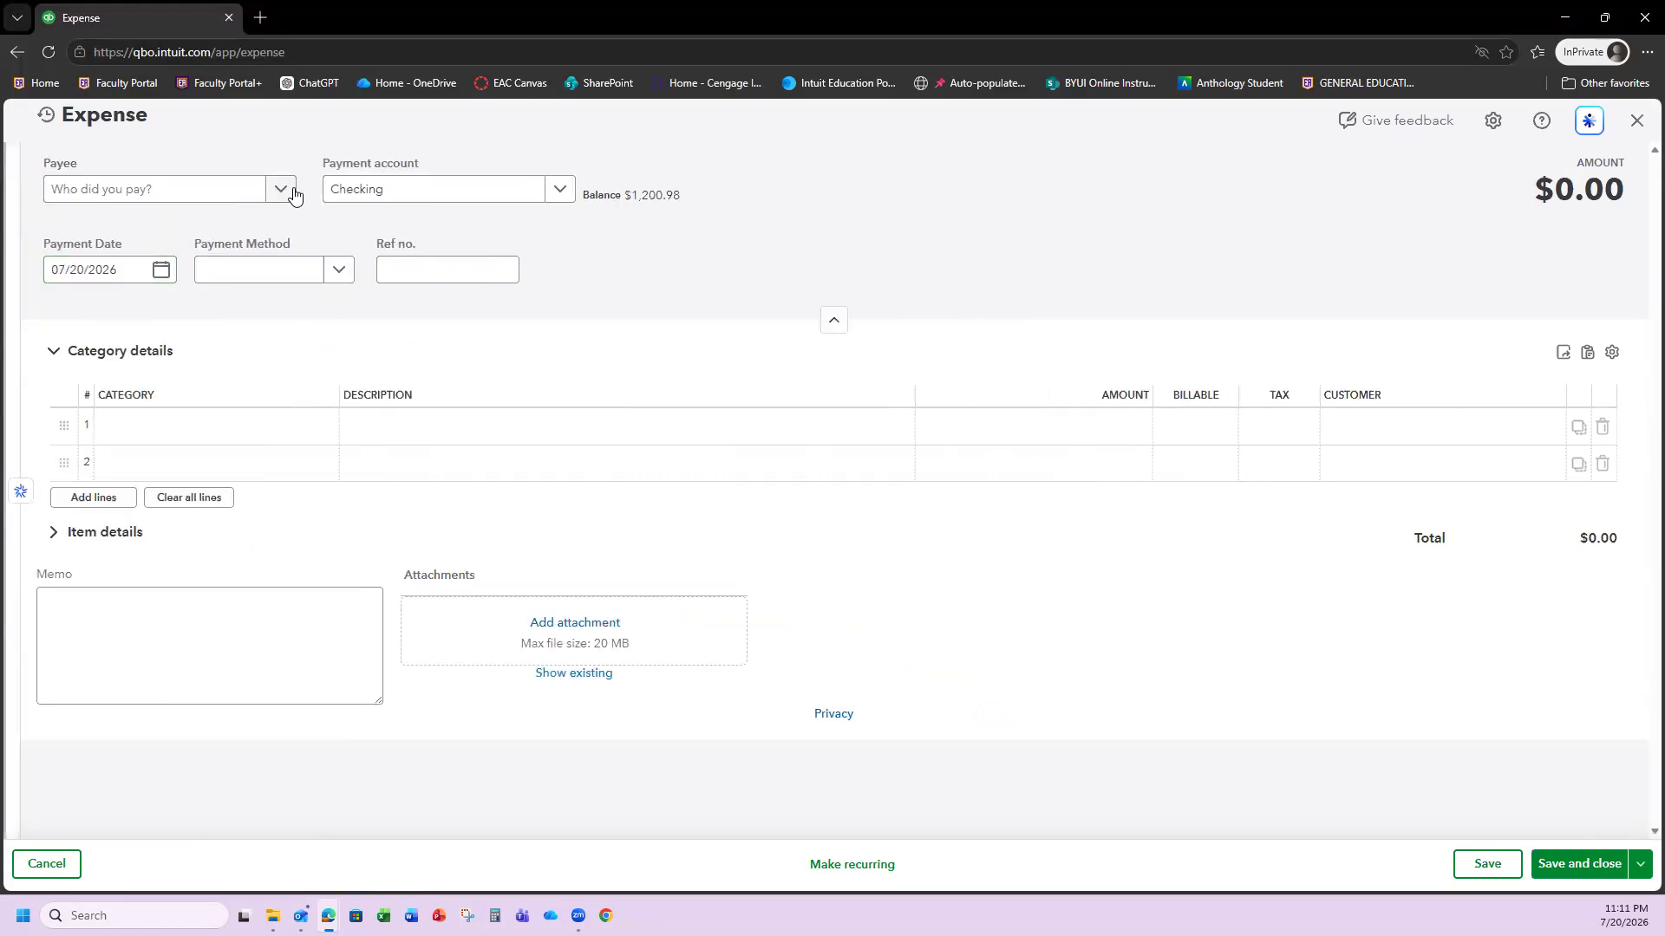
Look through the payee list for an existing vendor matching the bank.
{"action": "left_click", "coordinate": [277, 192]}
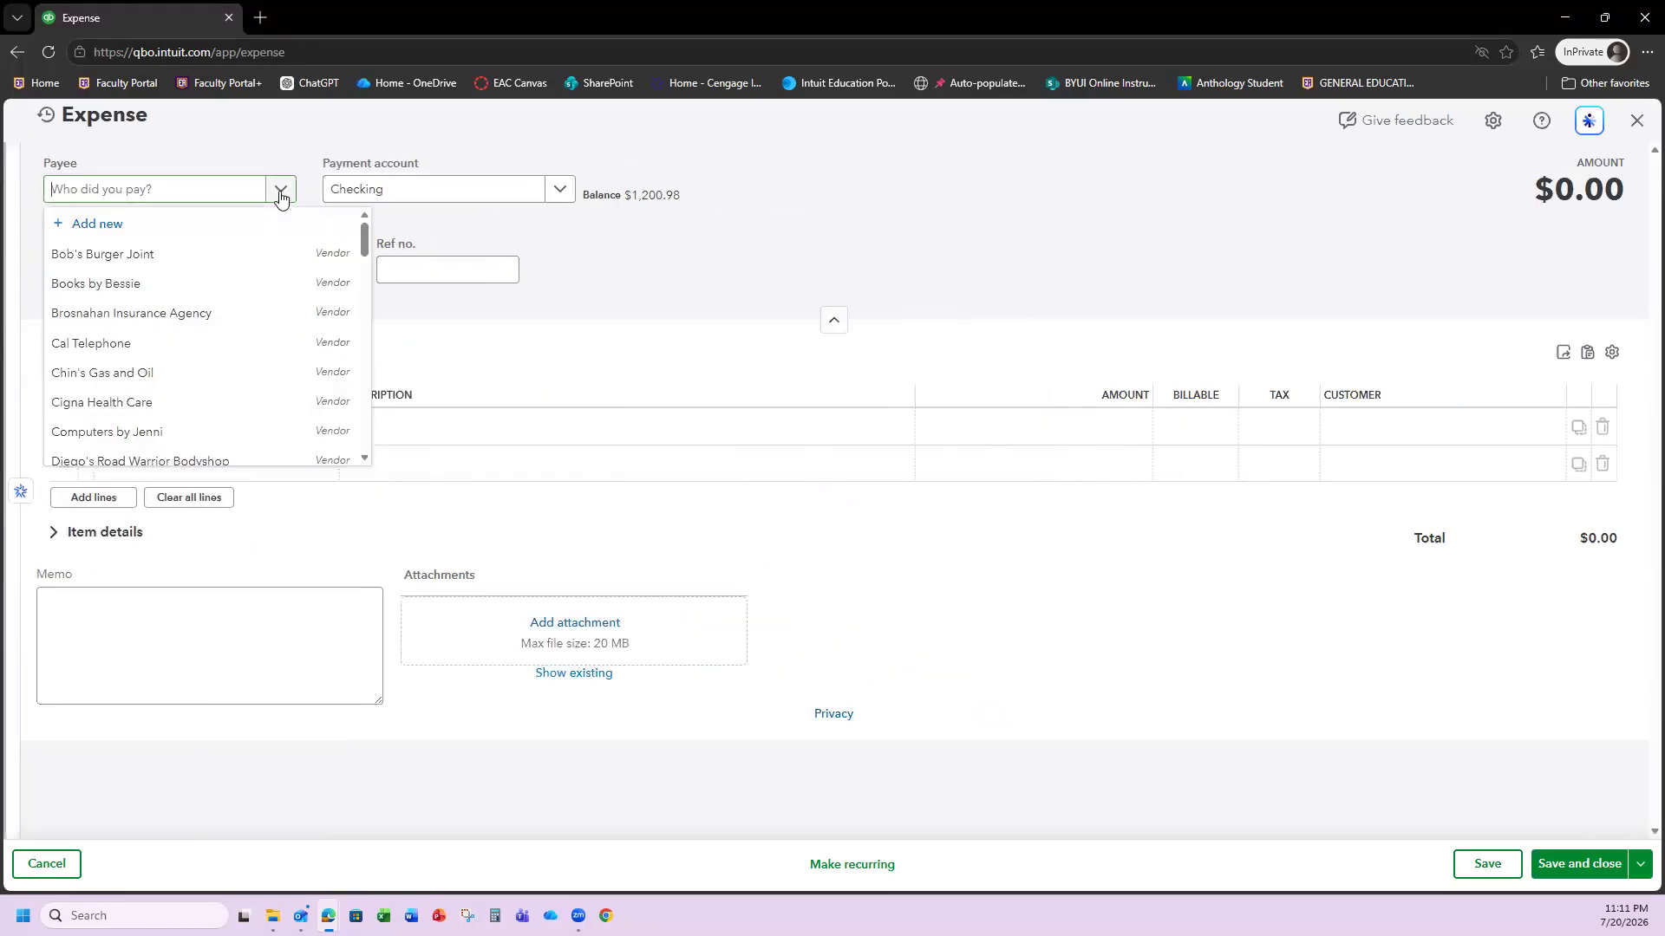
{"action": "scroll", "coordinate": [185, 280], "scroll_direction": "down", "scroll_amount": 1}
{"action": "scroll", "coordinate": [184, 280], "scroll_direction": "down", "scroll_amount": 3}
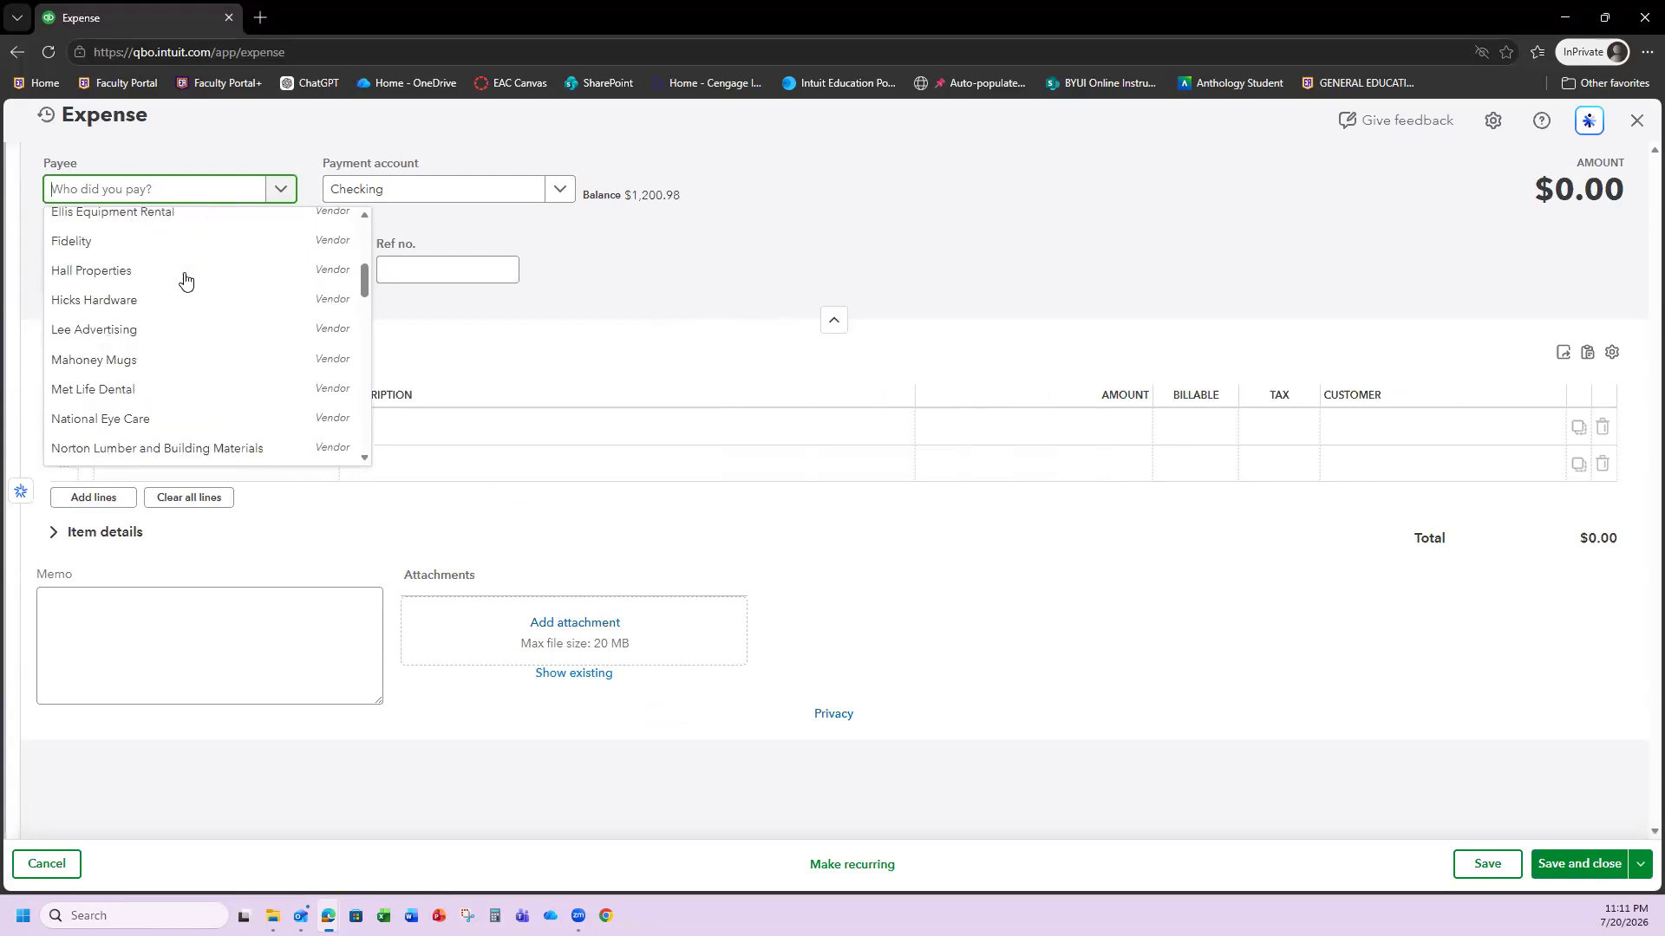
{"action": "scroll", "coordinate": [186, 280], "scroll_direction": "down", "scroll_amount": 1}
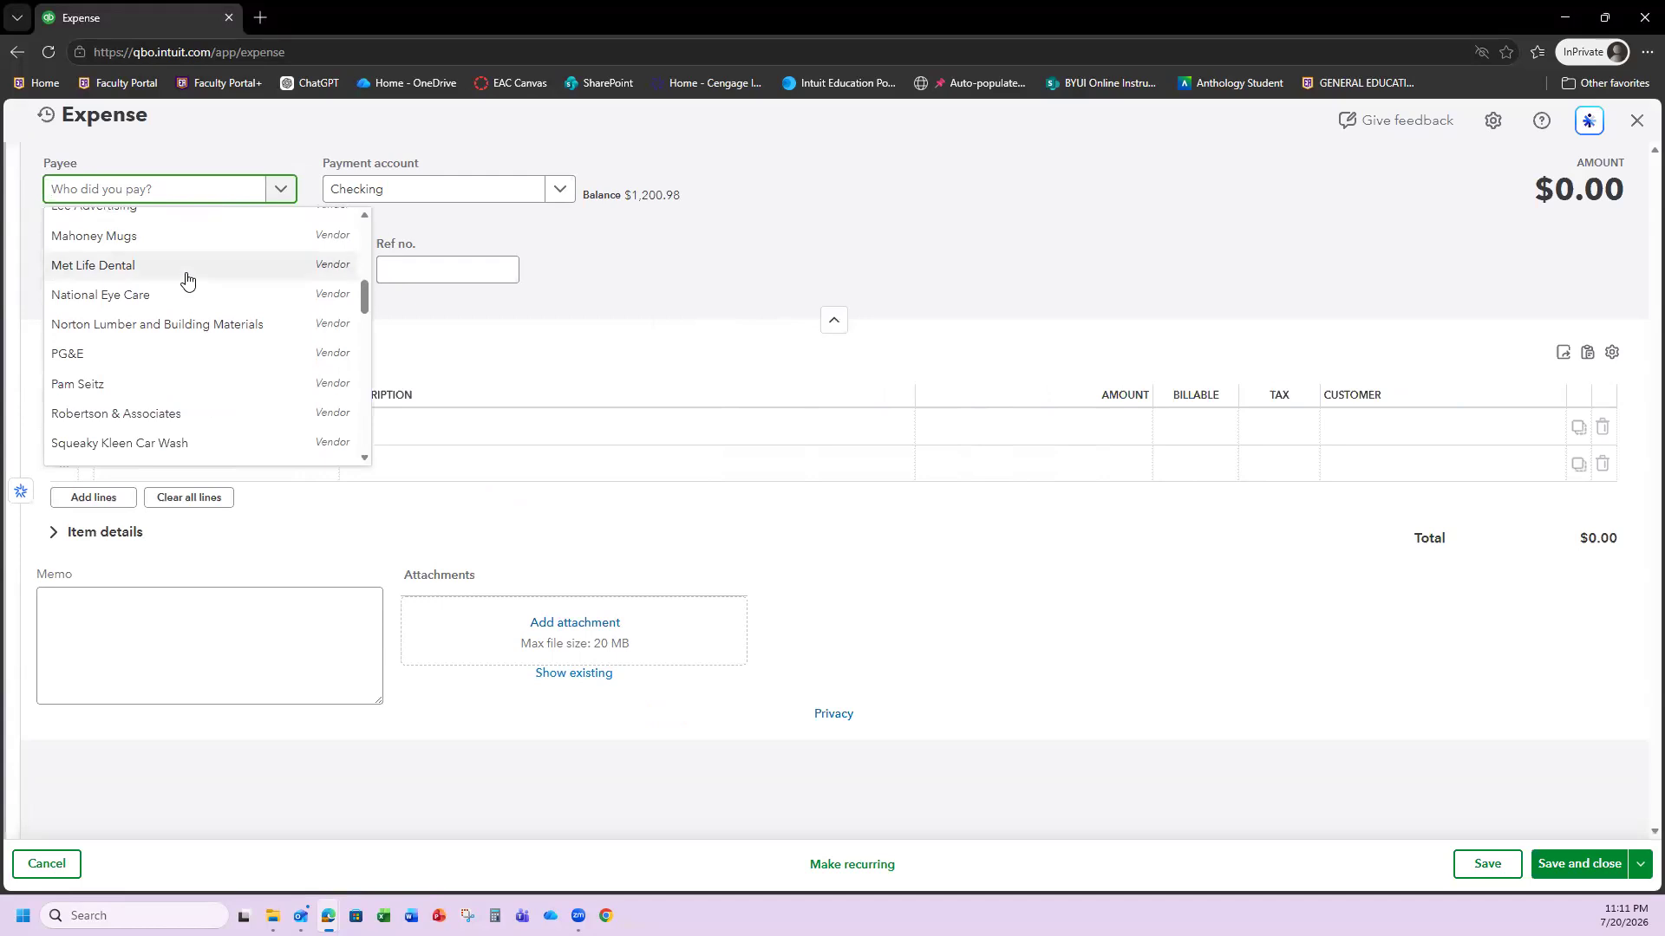
{"action": "scroll", "coordinate": [188, 280], "scroll_direction": "down", "scroll_amount": 4}
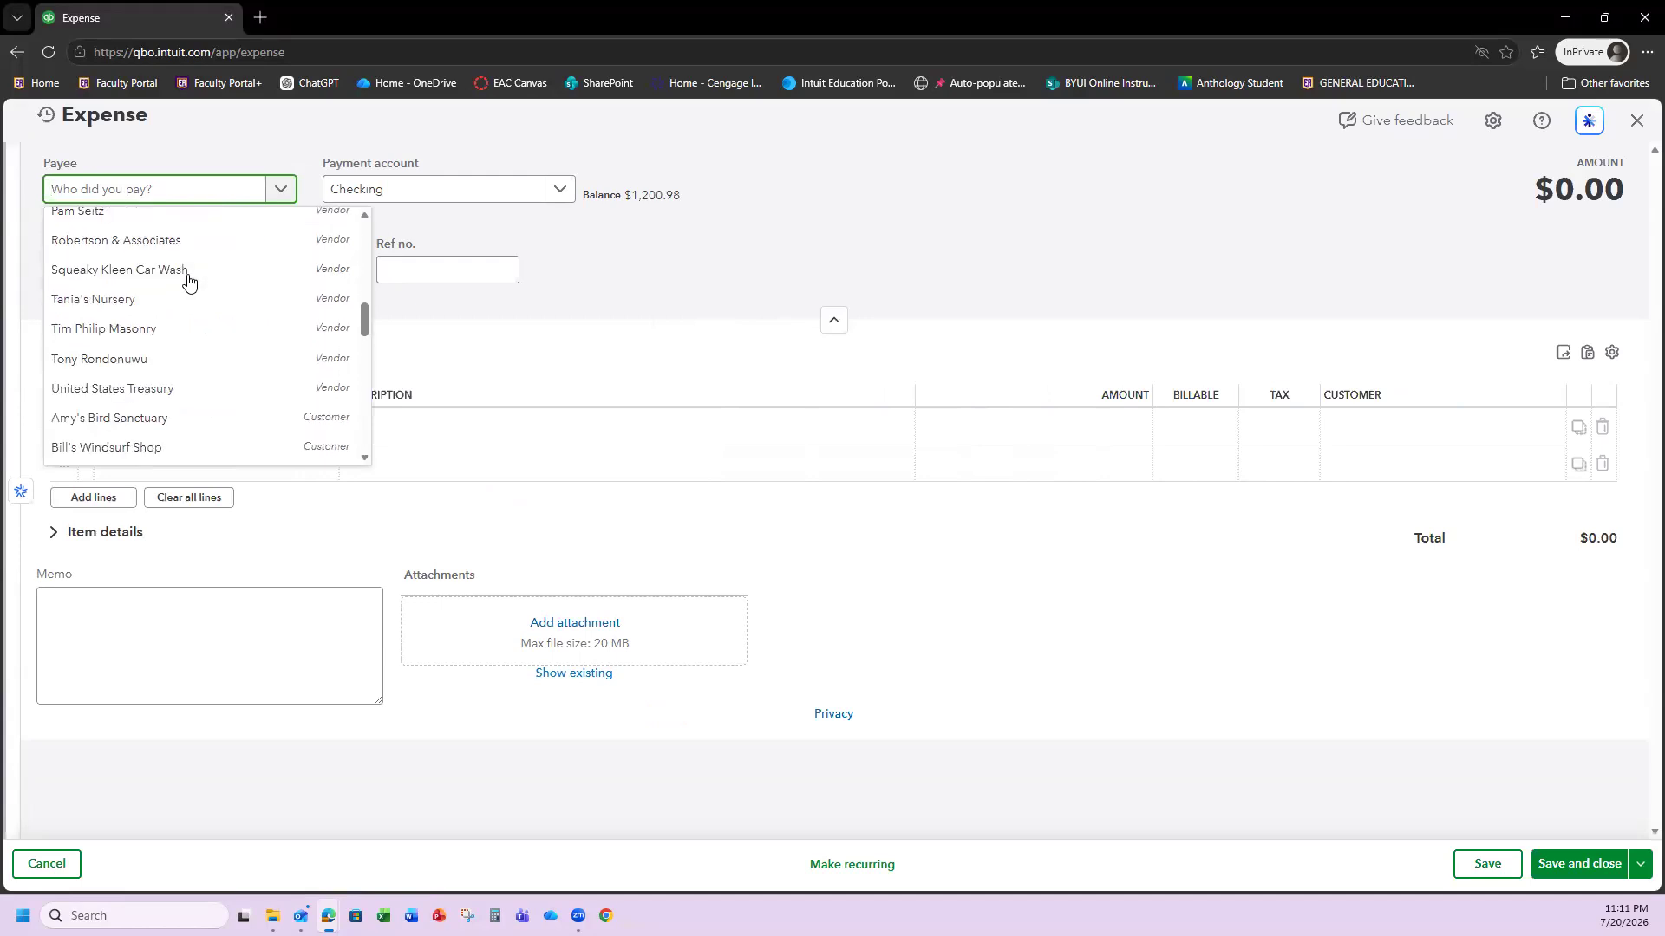
{"action": "scroll", "coordinate": [188, 280], "scroll_direction": "down", "scroll_amount": 3}
{"action": "scroll", "coordinate": [188, 280], "scroll_direction": "up", "scroll_amount": 3}
{"action": "scroll", "coordinate": [188, 280], "scroll_direction": "down", "scroll_amount": 6}
{"action": "scroll", "coordinate": [188, 280], "scroll_direction": "down", "scroll_amount": 1}
{"action": "scroll", "coordinate": [188, 280], "scroll_direction": "up", "scroll_amount": 10}
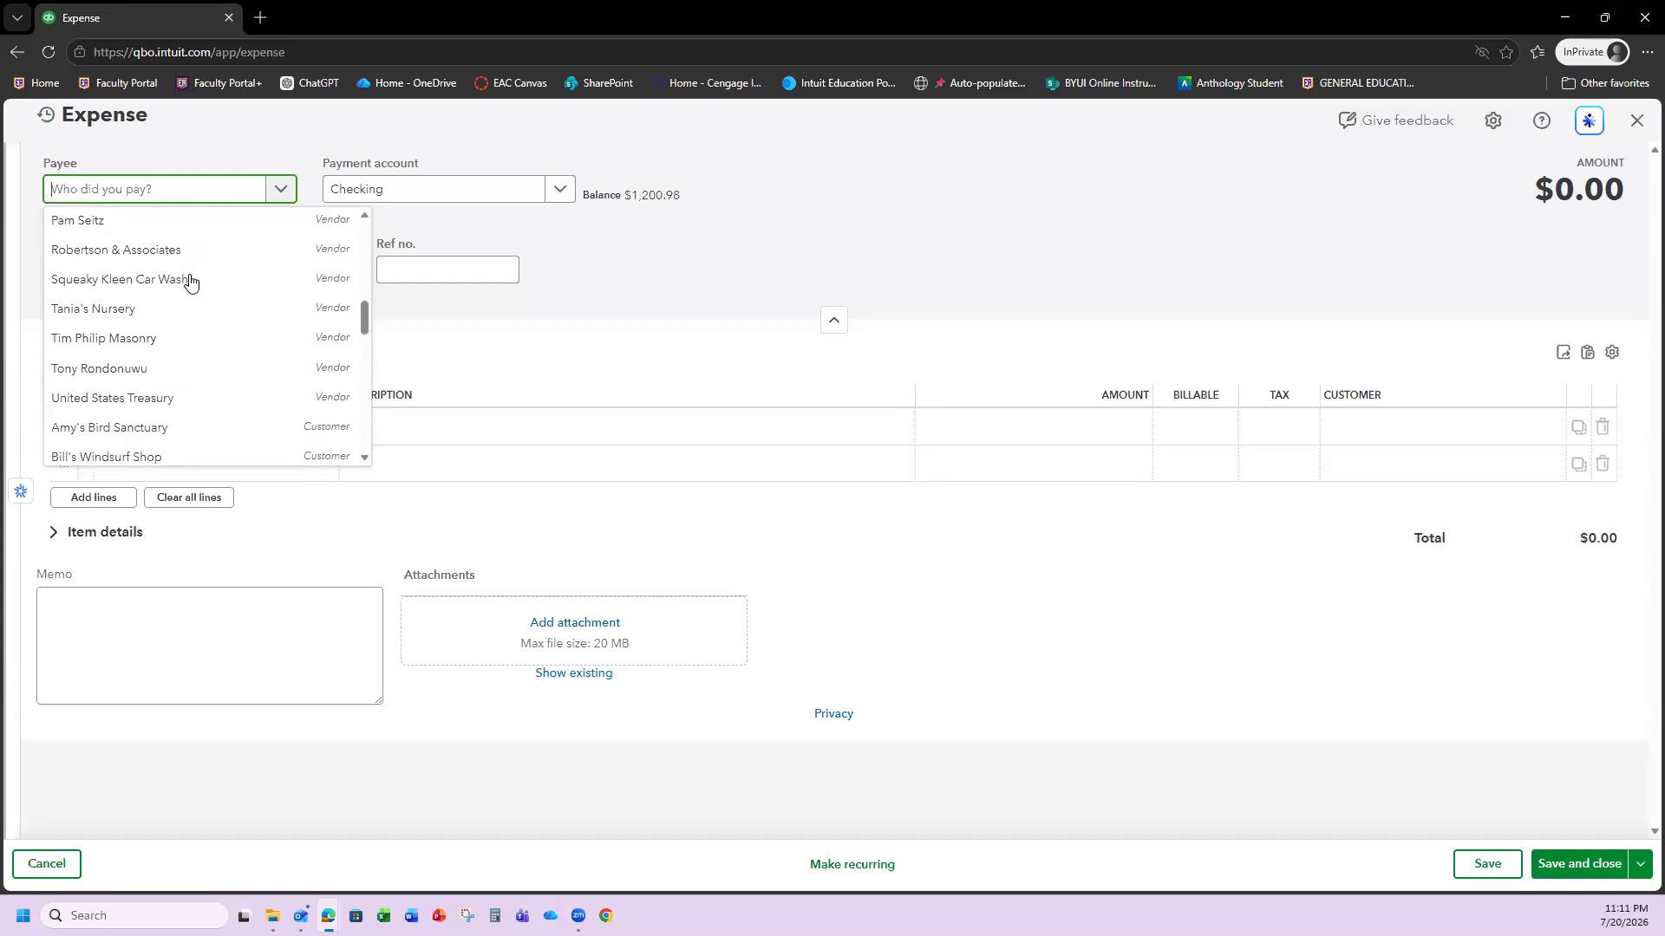
{"action": "scroll", "coordinate": [191, 282], "scroll_direction": "up", "scroll_amount": 1}
{"action": "scroll", "coordinate": [191, 281], "scroll_direction": "up", "scroll_amount": 5}
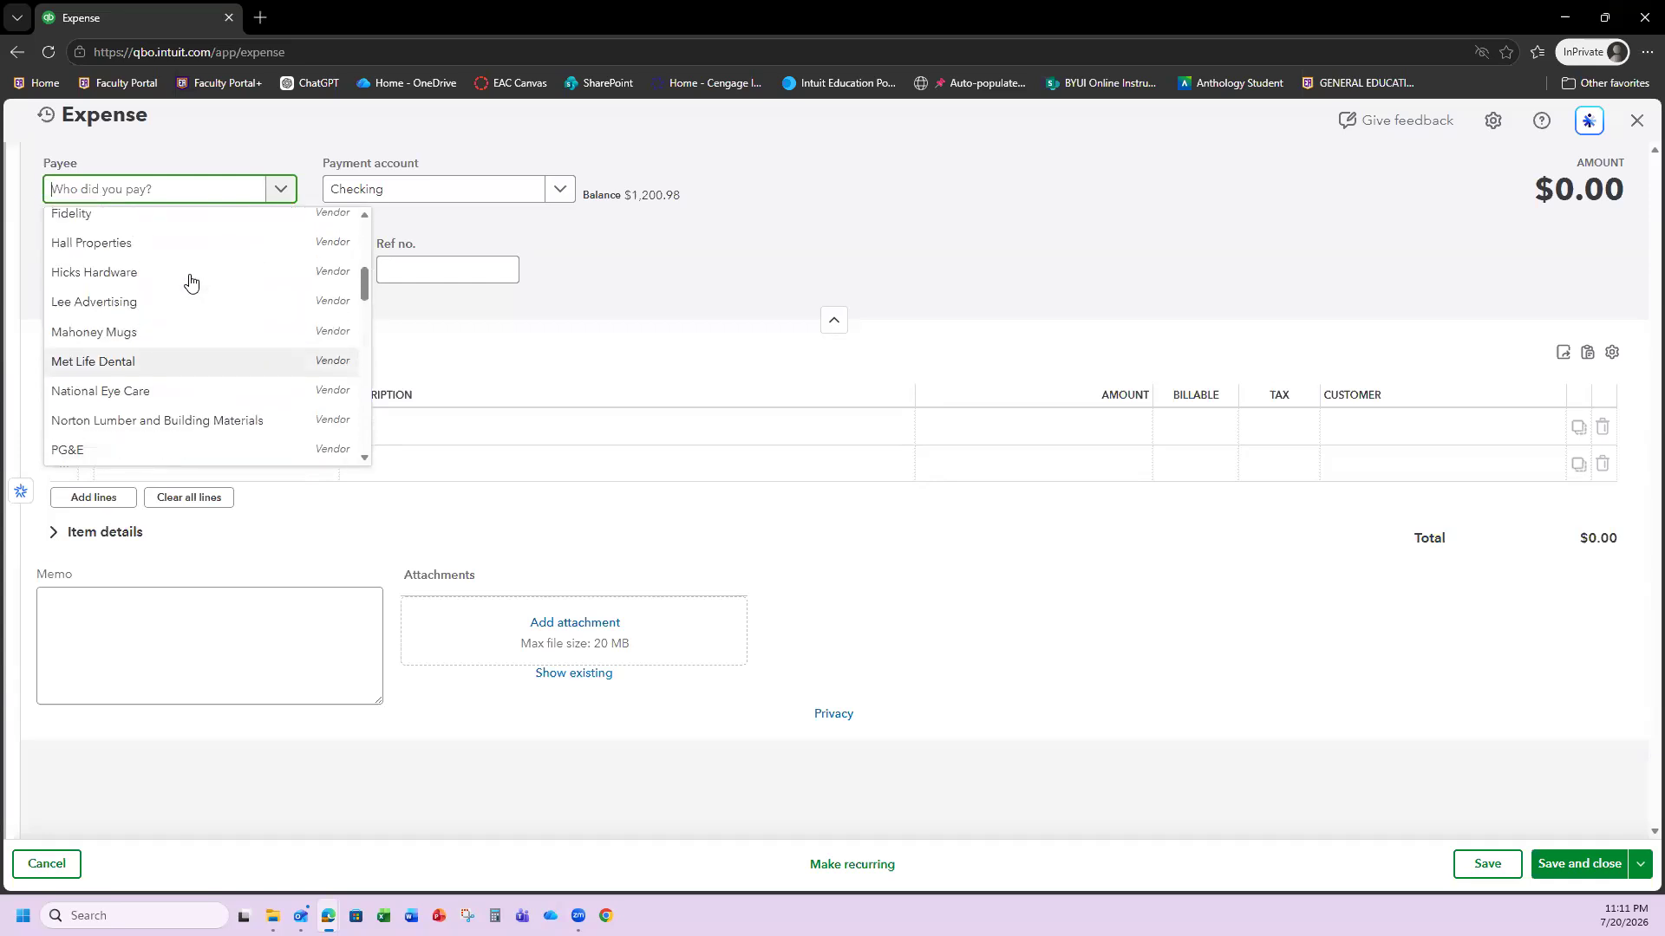
{"action": "scroll", "coordinate": [191, 280], "scroll_direction": "up", "scroll_amount": 2}
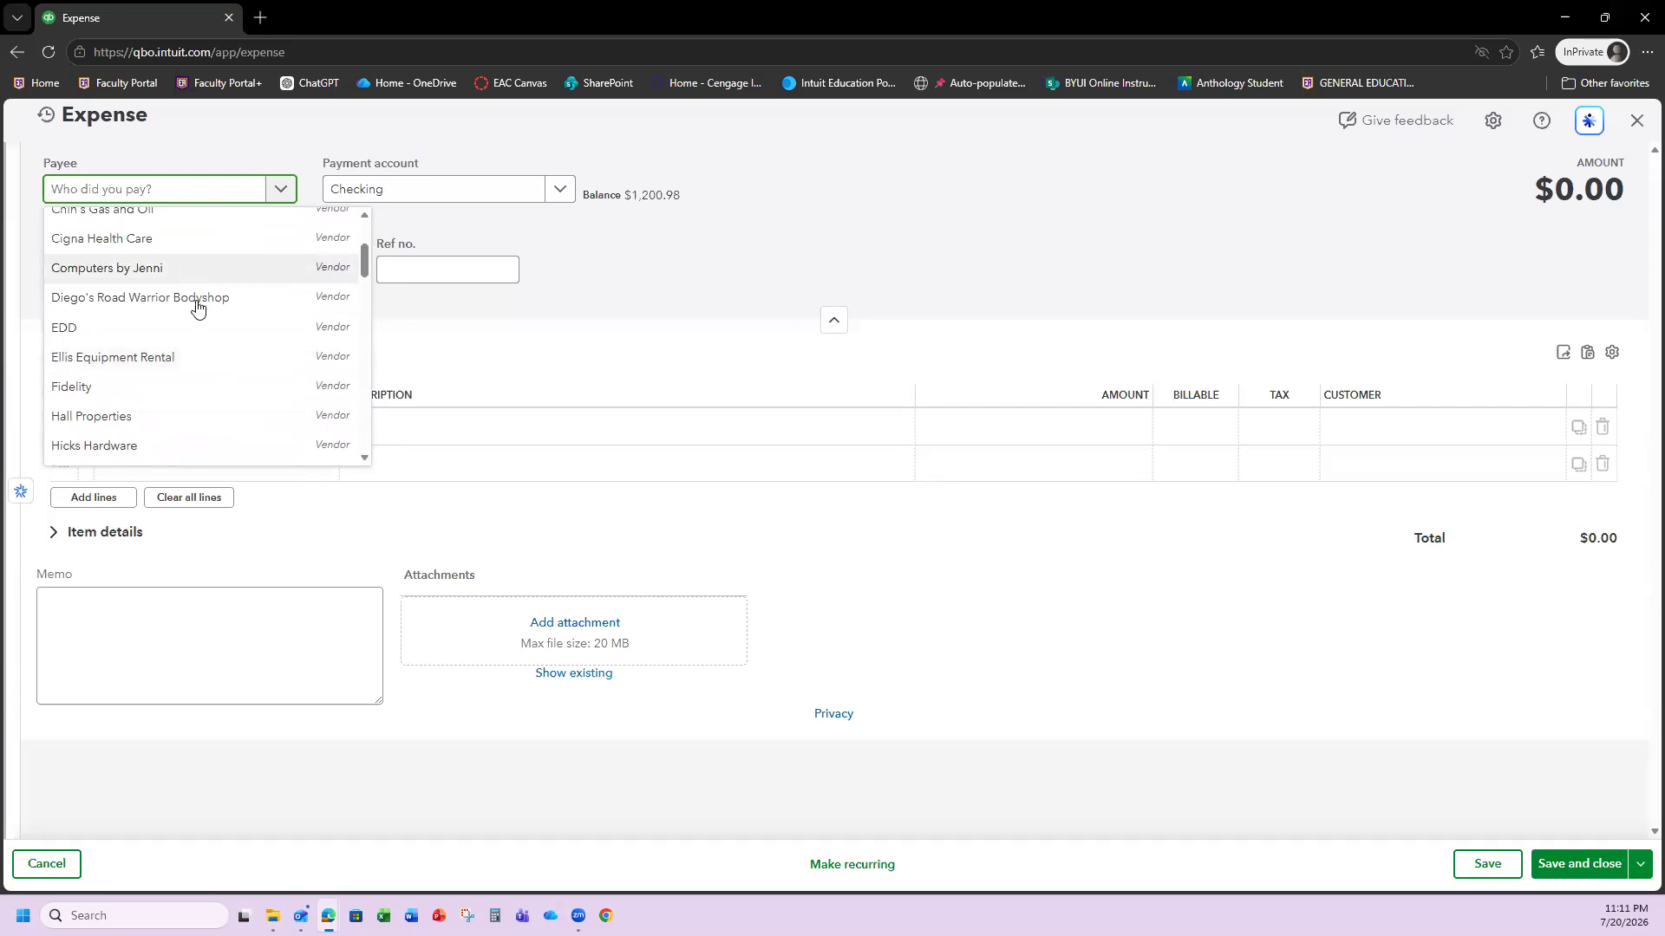
{"action": "scroll", "coordinate": [197, 306], "scroll_direction": "up", "scroll_amount": 2}
Enter Example Bank U.S.A. as the expense's payee, adding and saving it as a new vendor.
{"action": "left_click", "coordinate": [181, 201]}
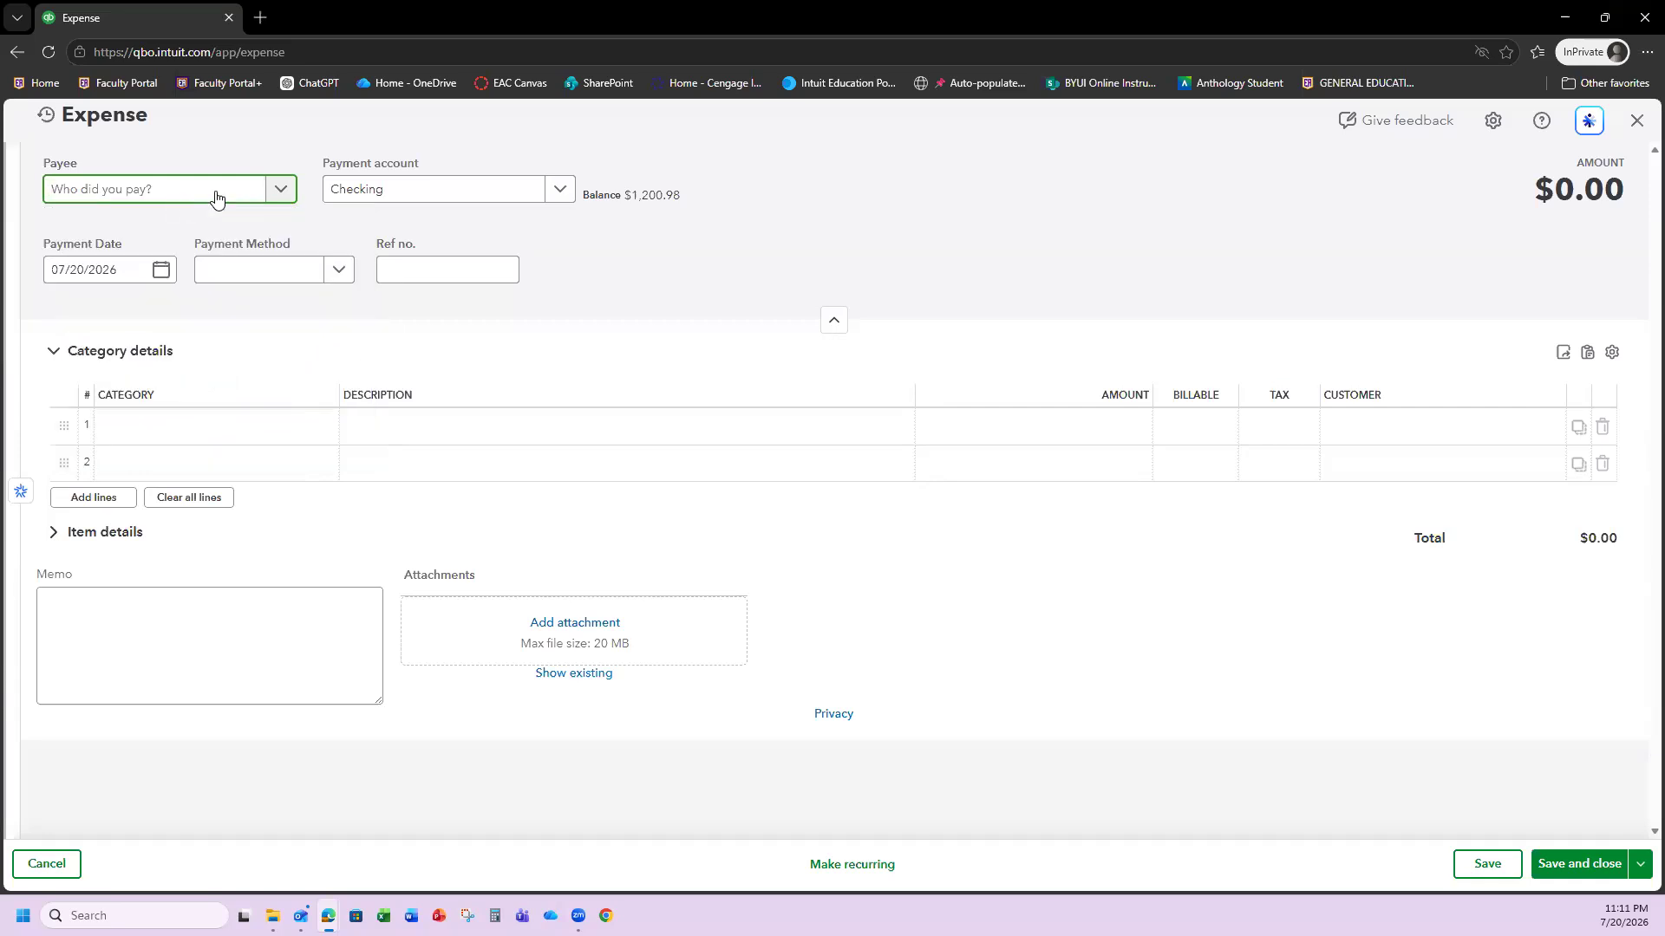
{"action": "type", "text": "Example"}
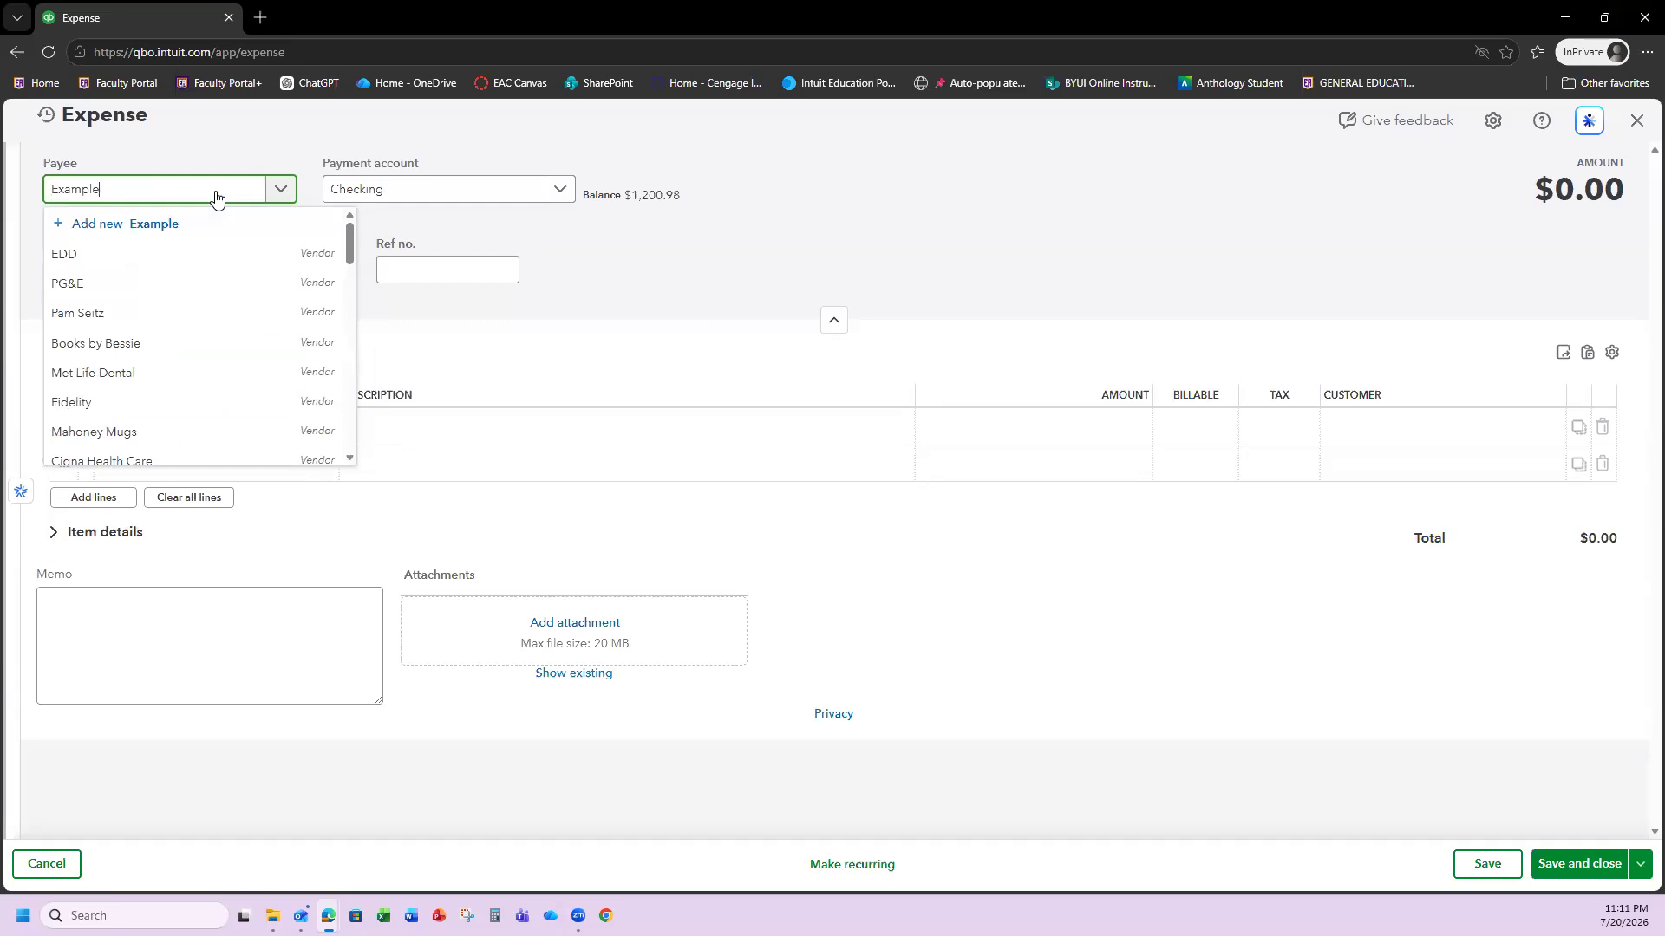
{"action": "type", "text": " Bank U.S.A."}
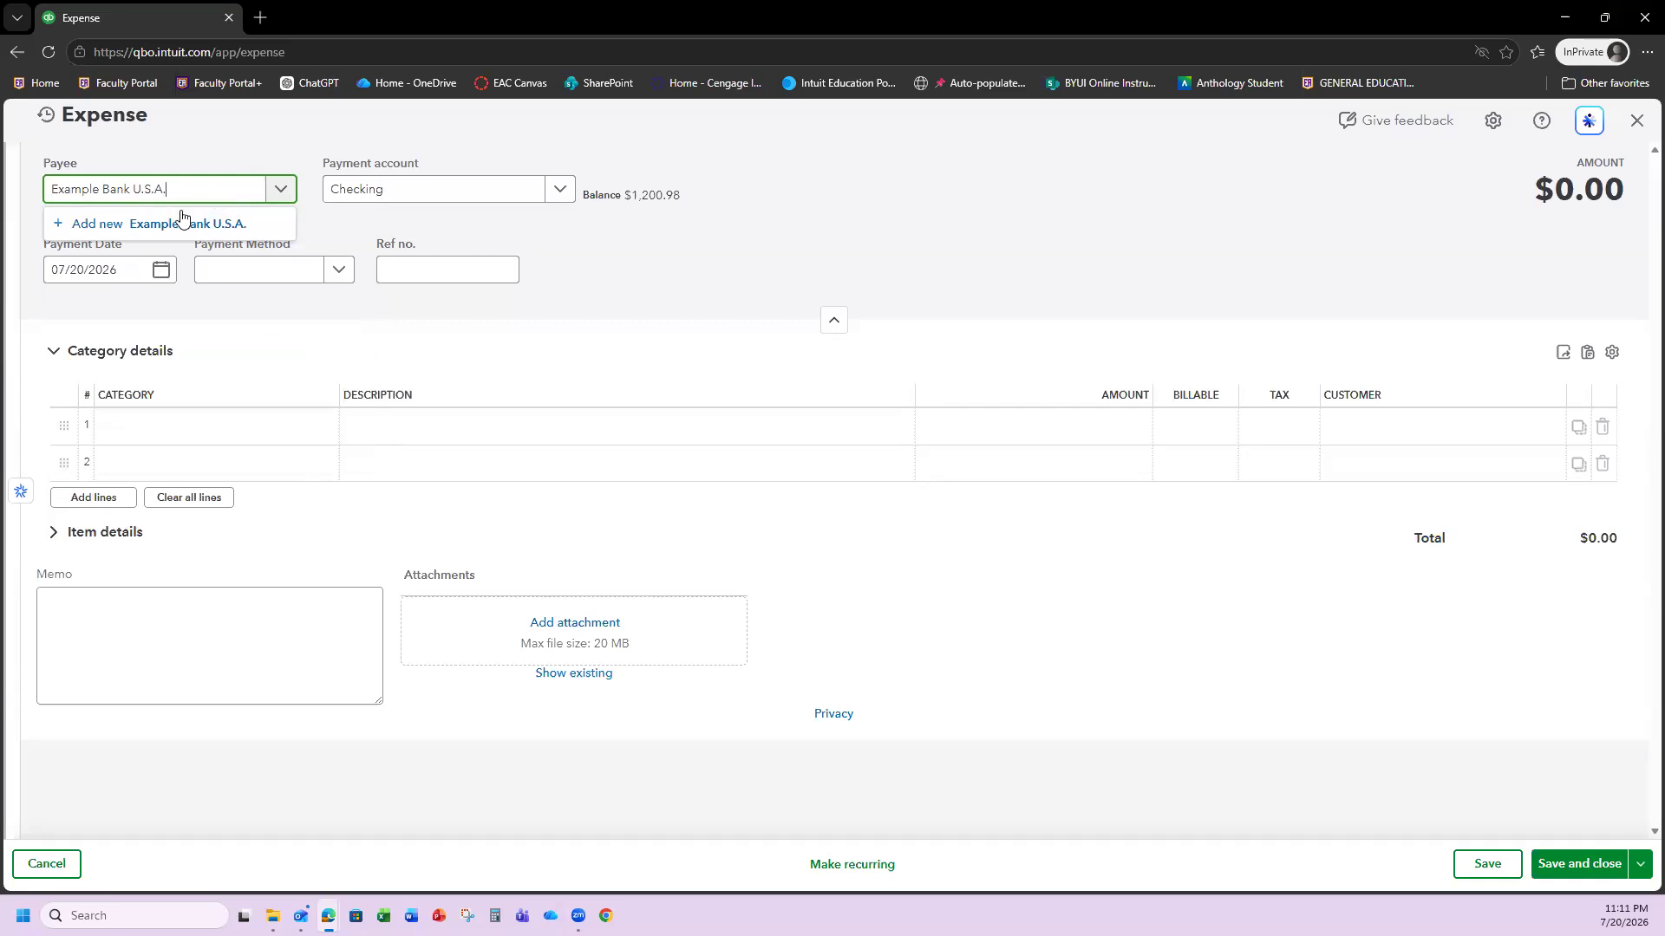
{"action": "left_click", "coordinate": [174, 232]}
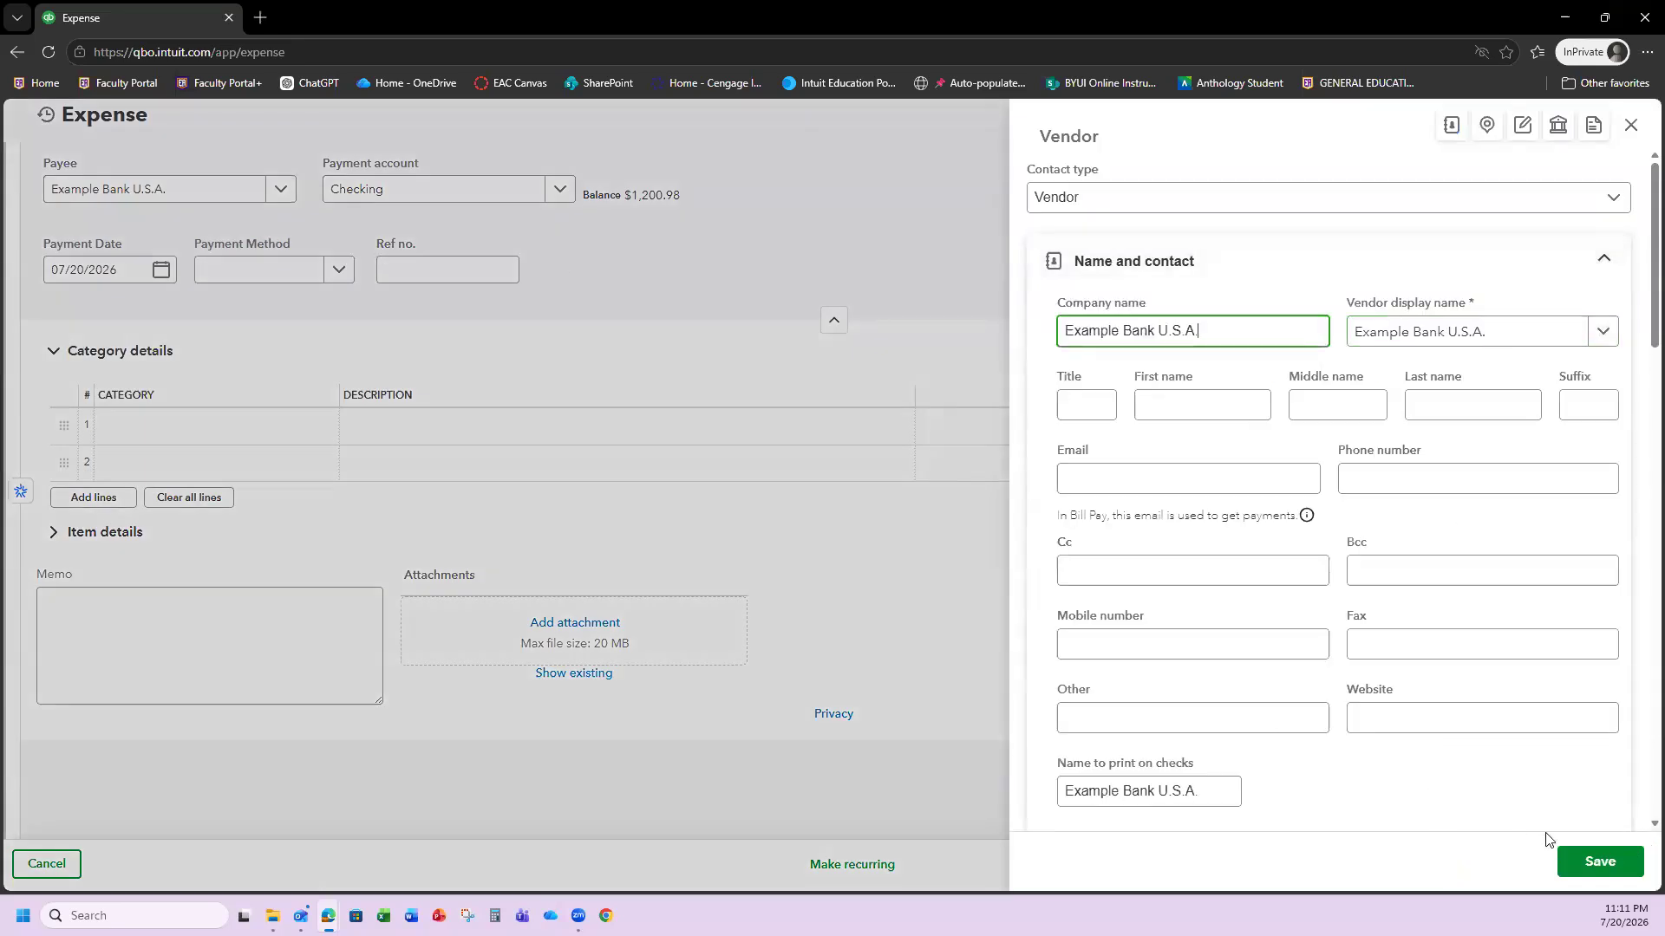
{"action": "left_click", "coordinate": [1578, 860]}
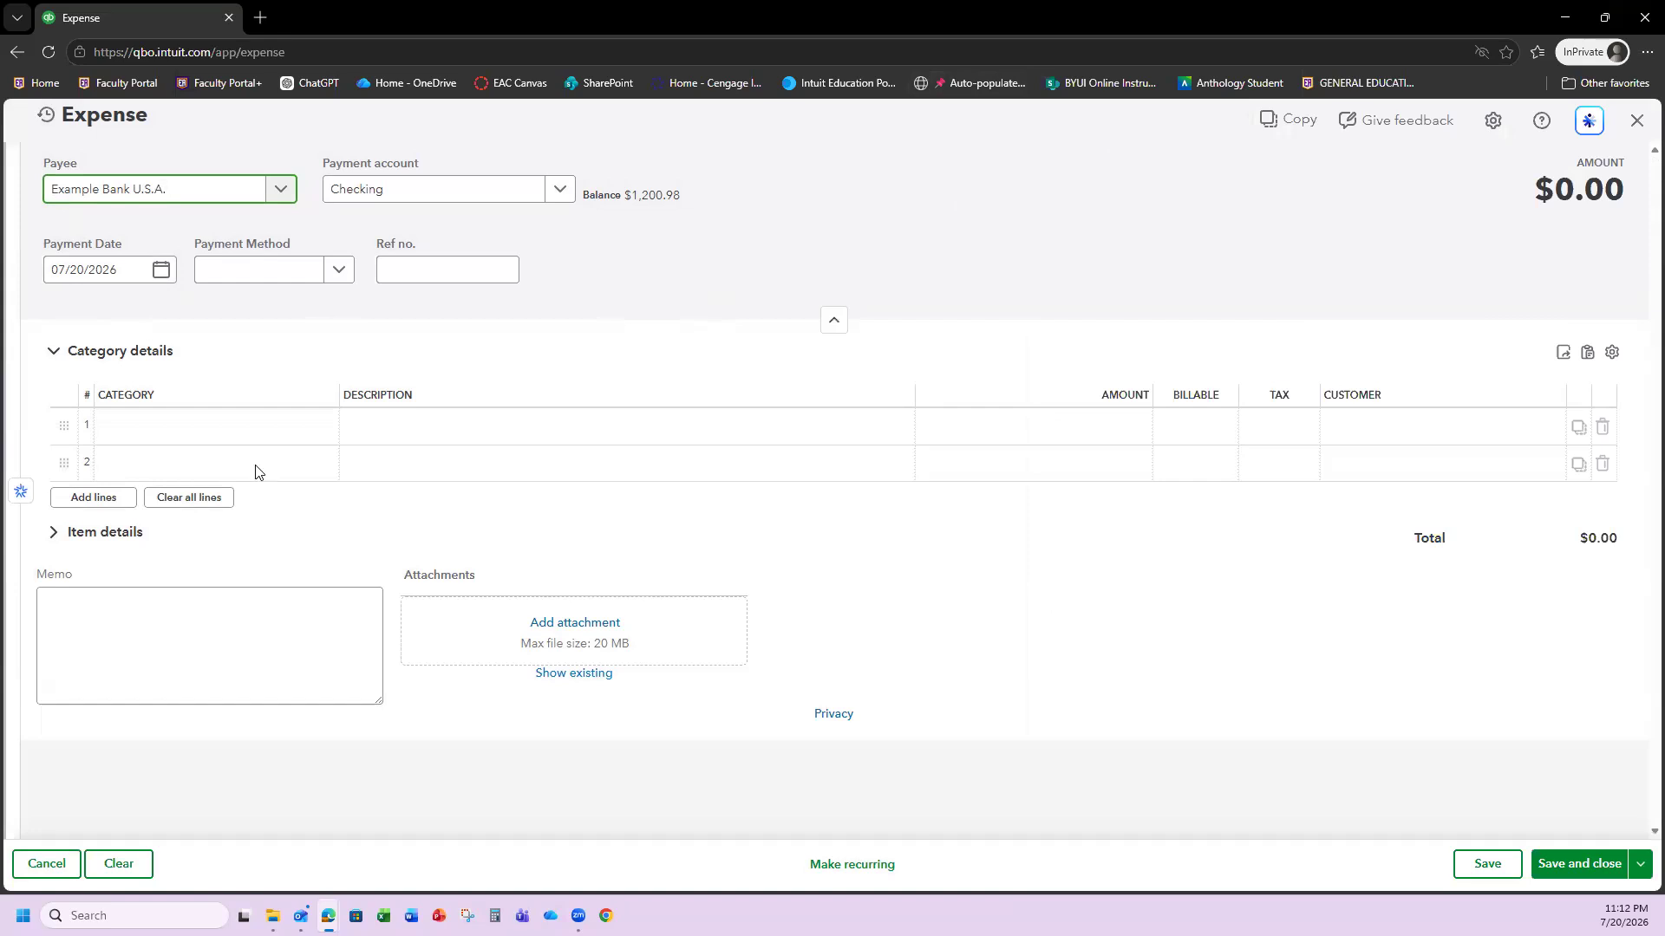
Set the expense's payment date to 06/30/2026, leaving the payment method blank.
{"action": "left_click", "coordinate": [161, 276]}
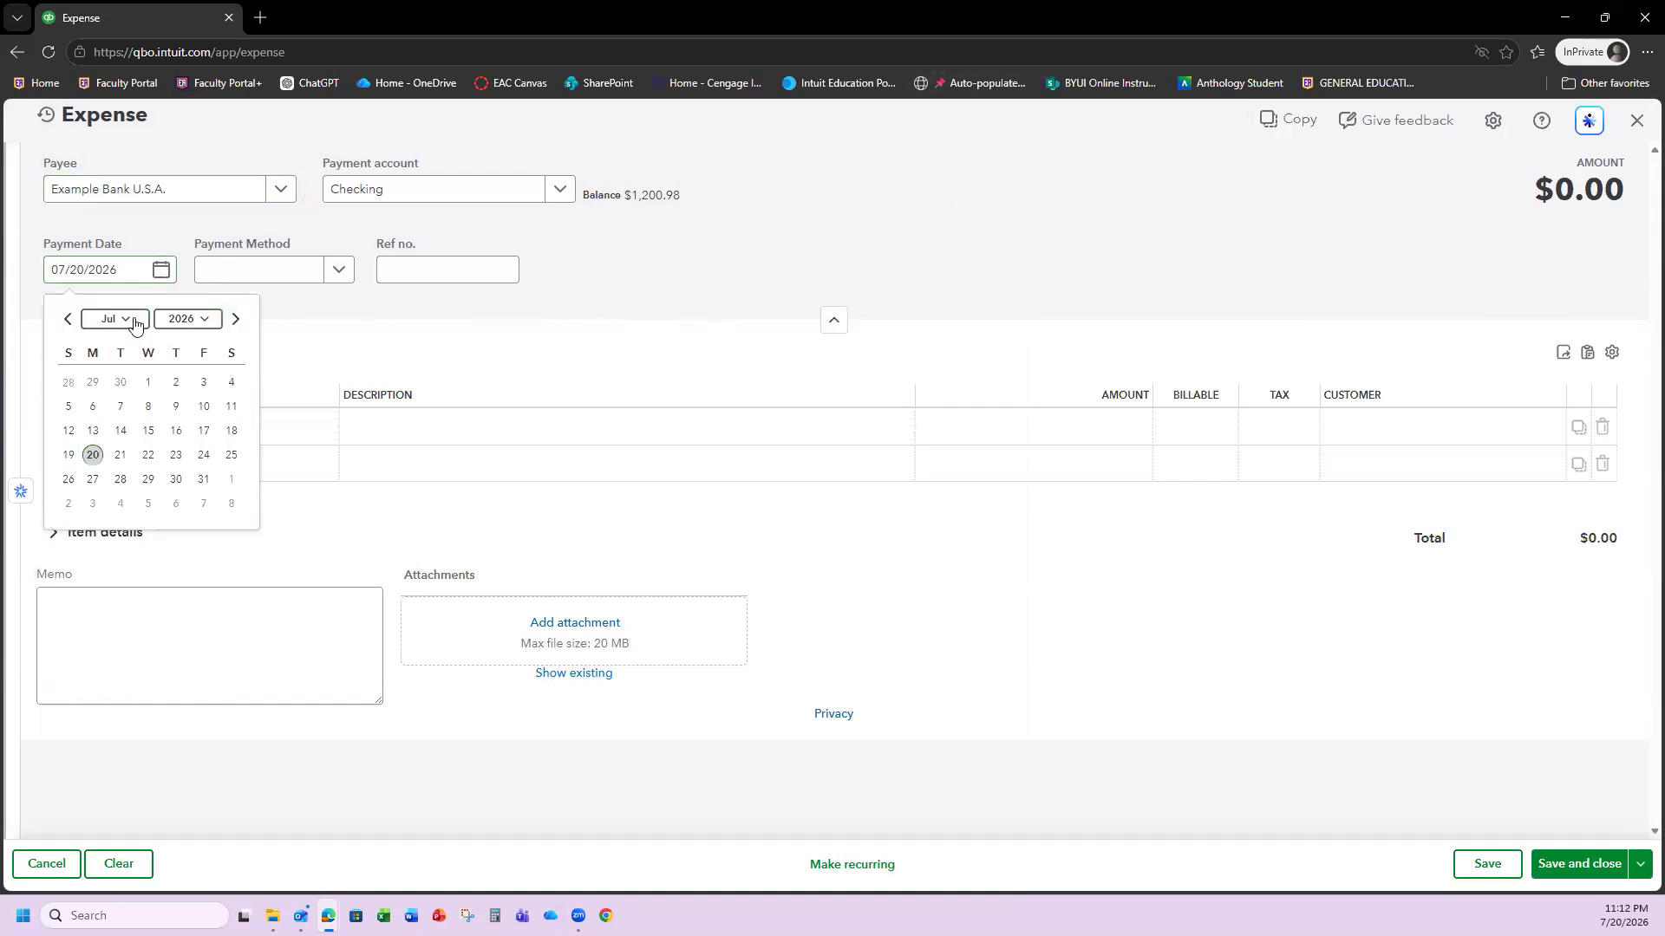
{"action": "left_click", "coordinate": [68, 318]}
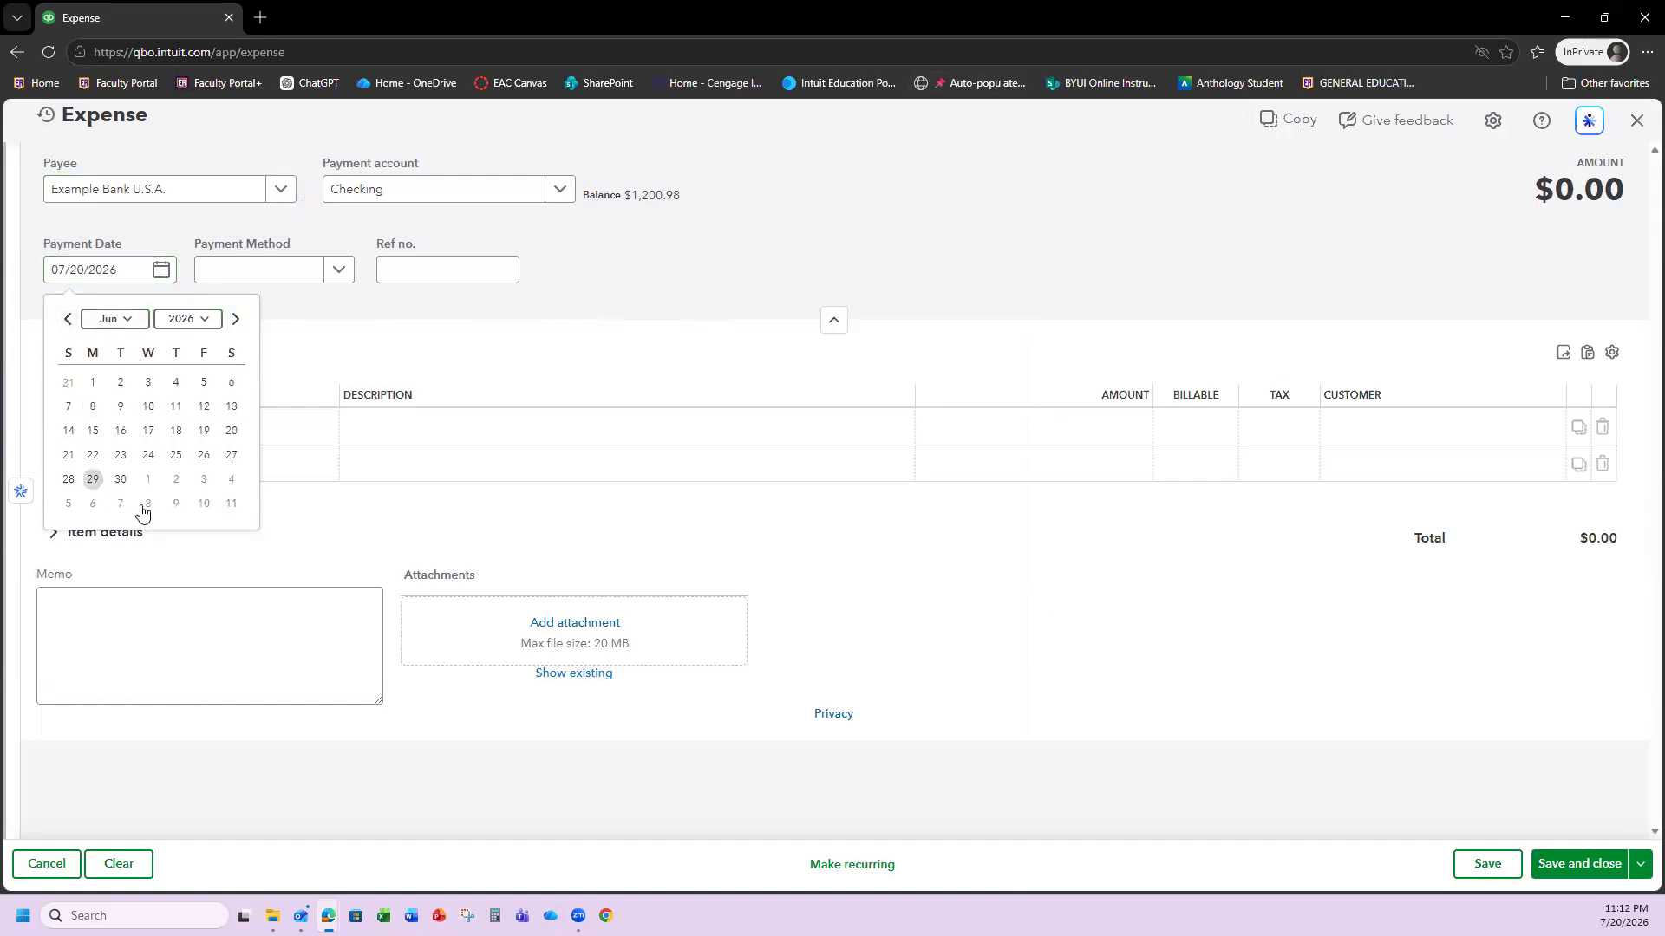
{"action": "left_click", "coordinate": [120, 479]}
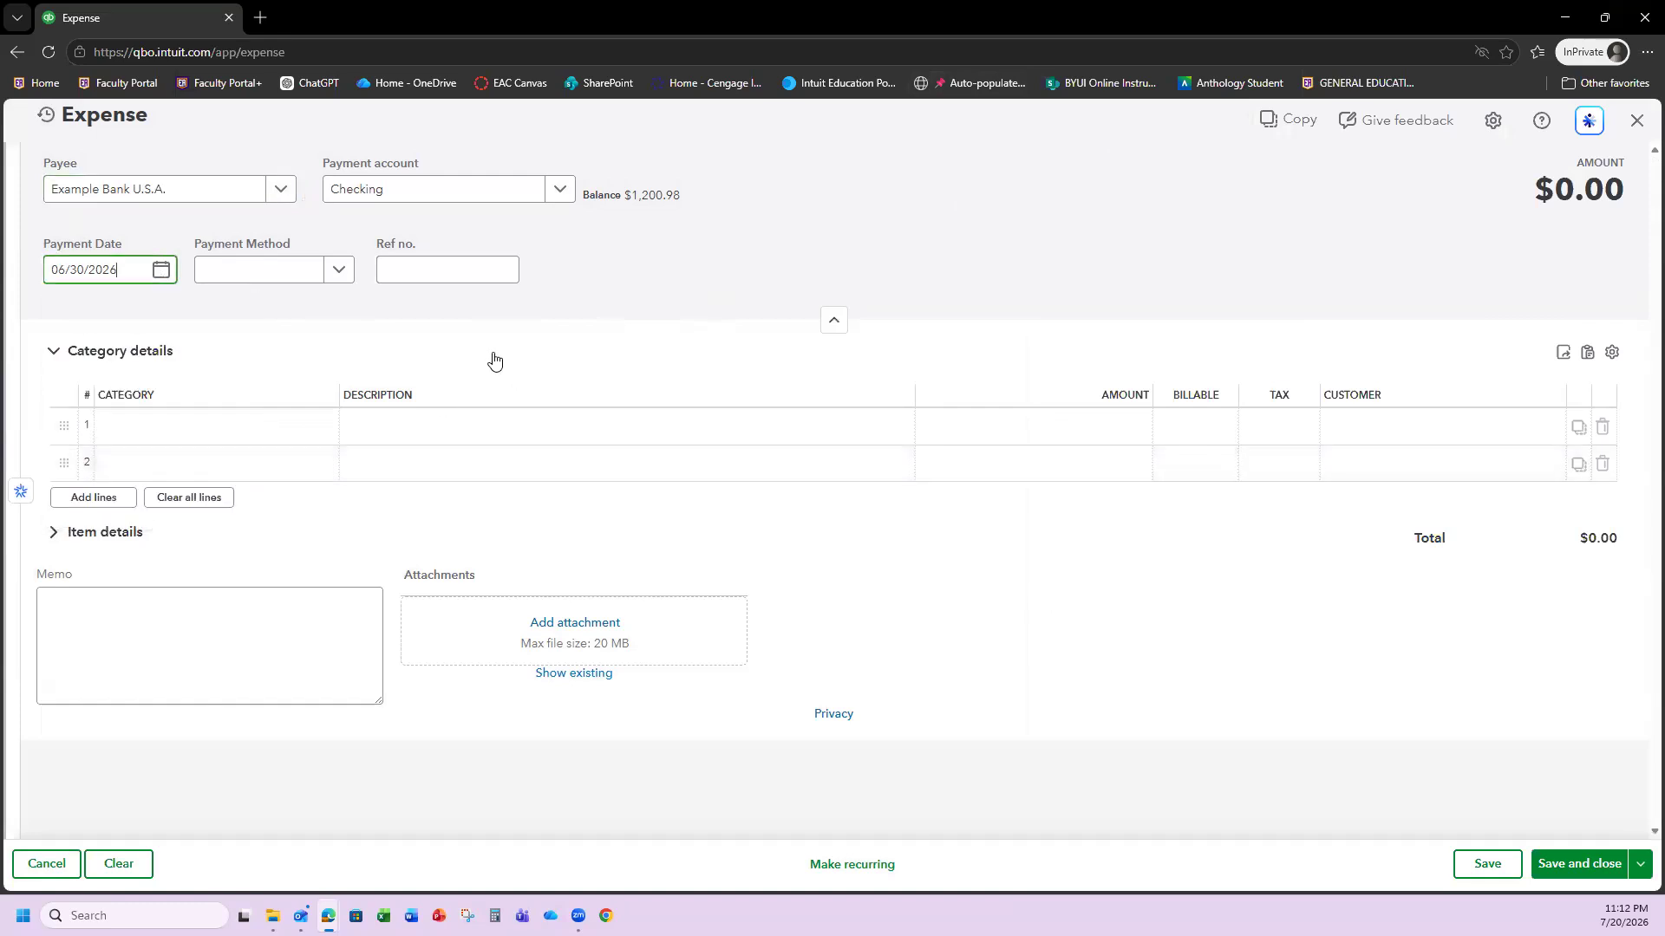
{"action": "left_click", "coordinate": [338, 274]}
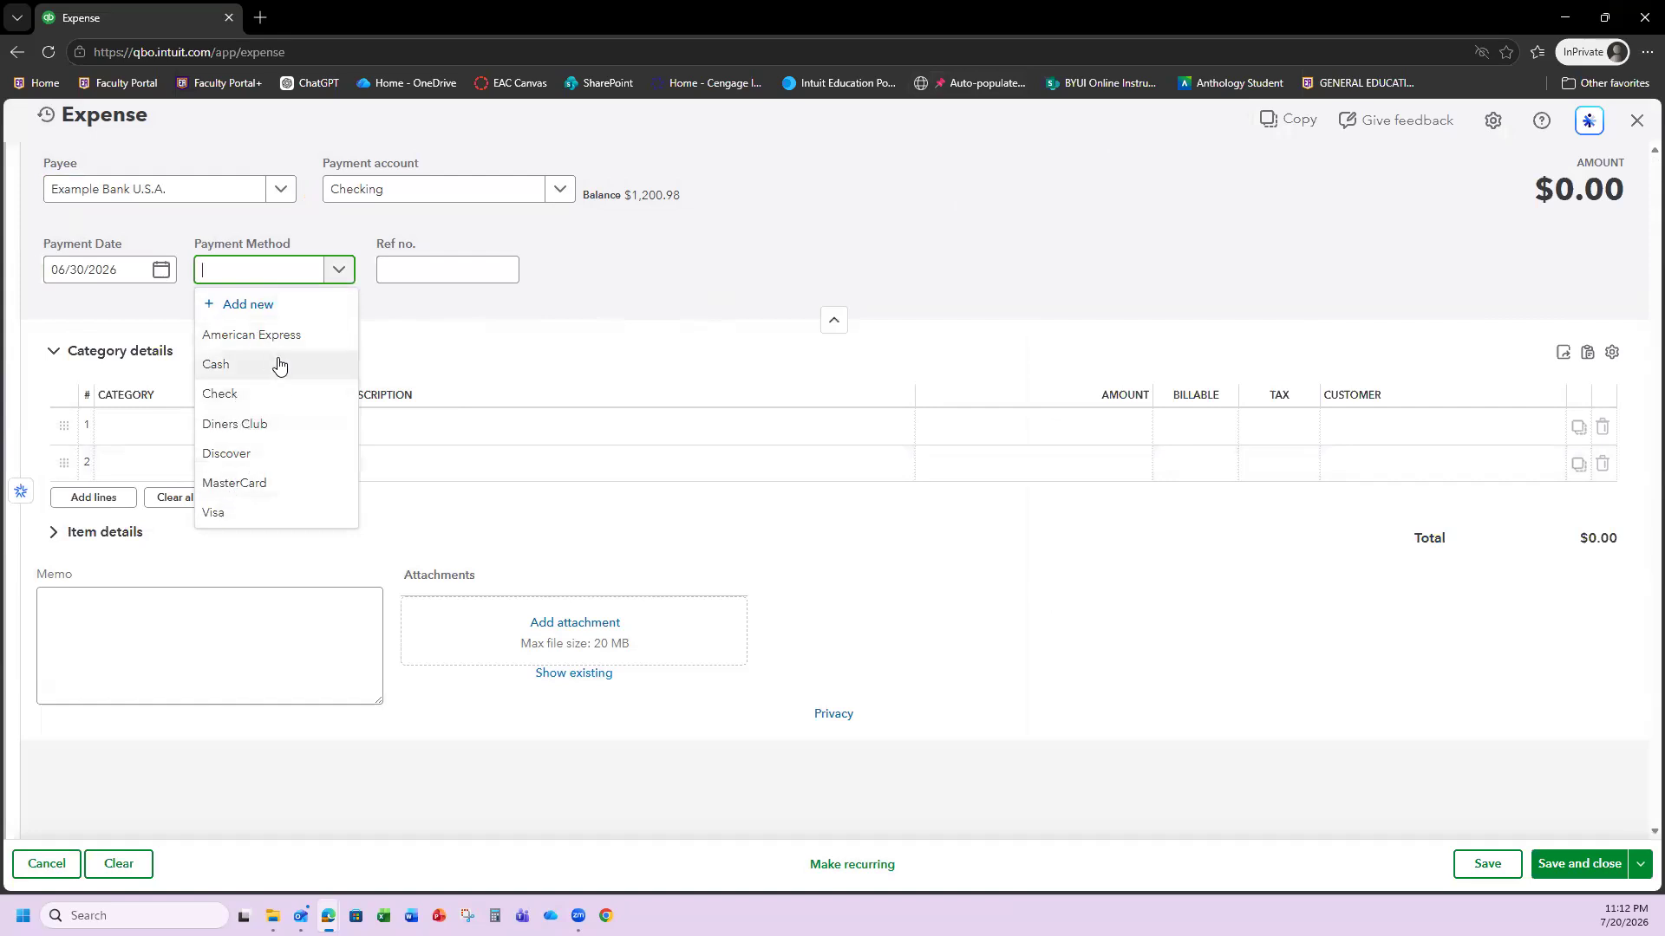
{"action": "left_click", "coordinate": [755, 251]}
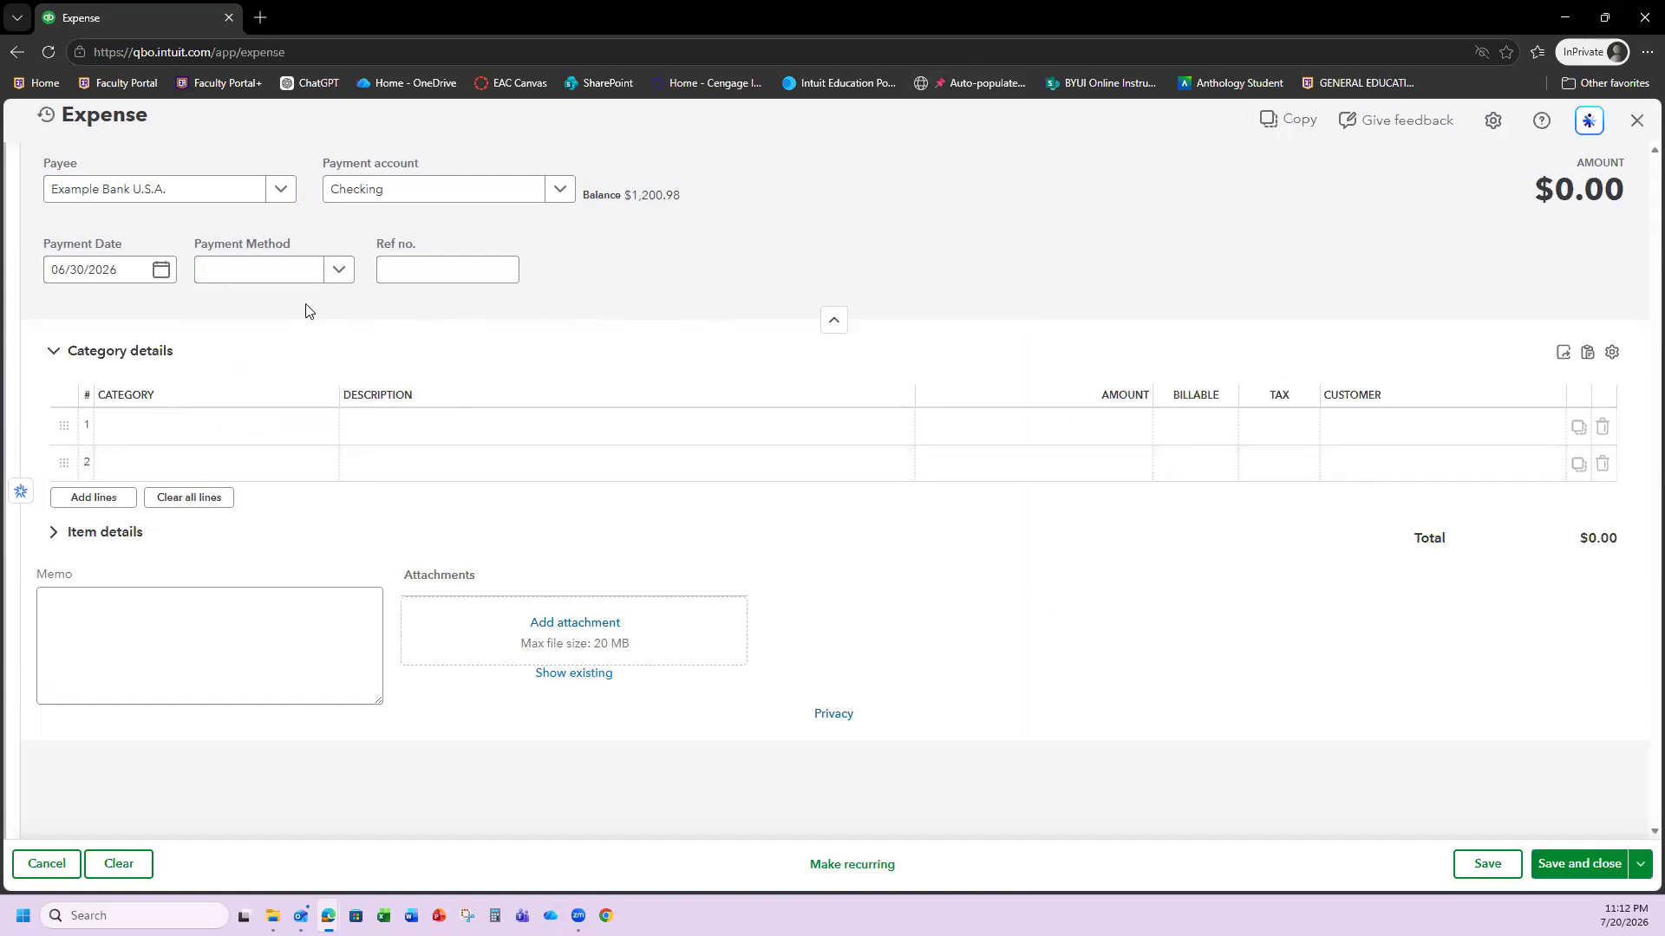
Fill the first category line with Bank Charges and an amount of 12.00, then save and close the expense.
{"action": "left_click", "coordinate": [251, 425]}
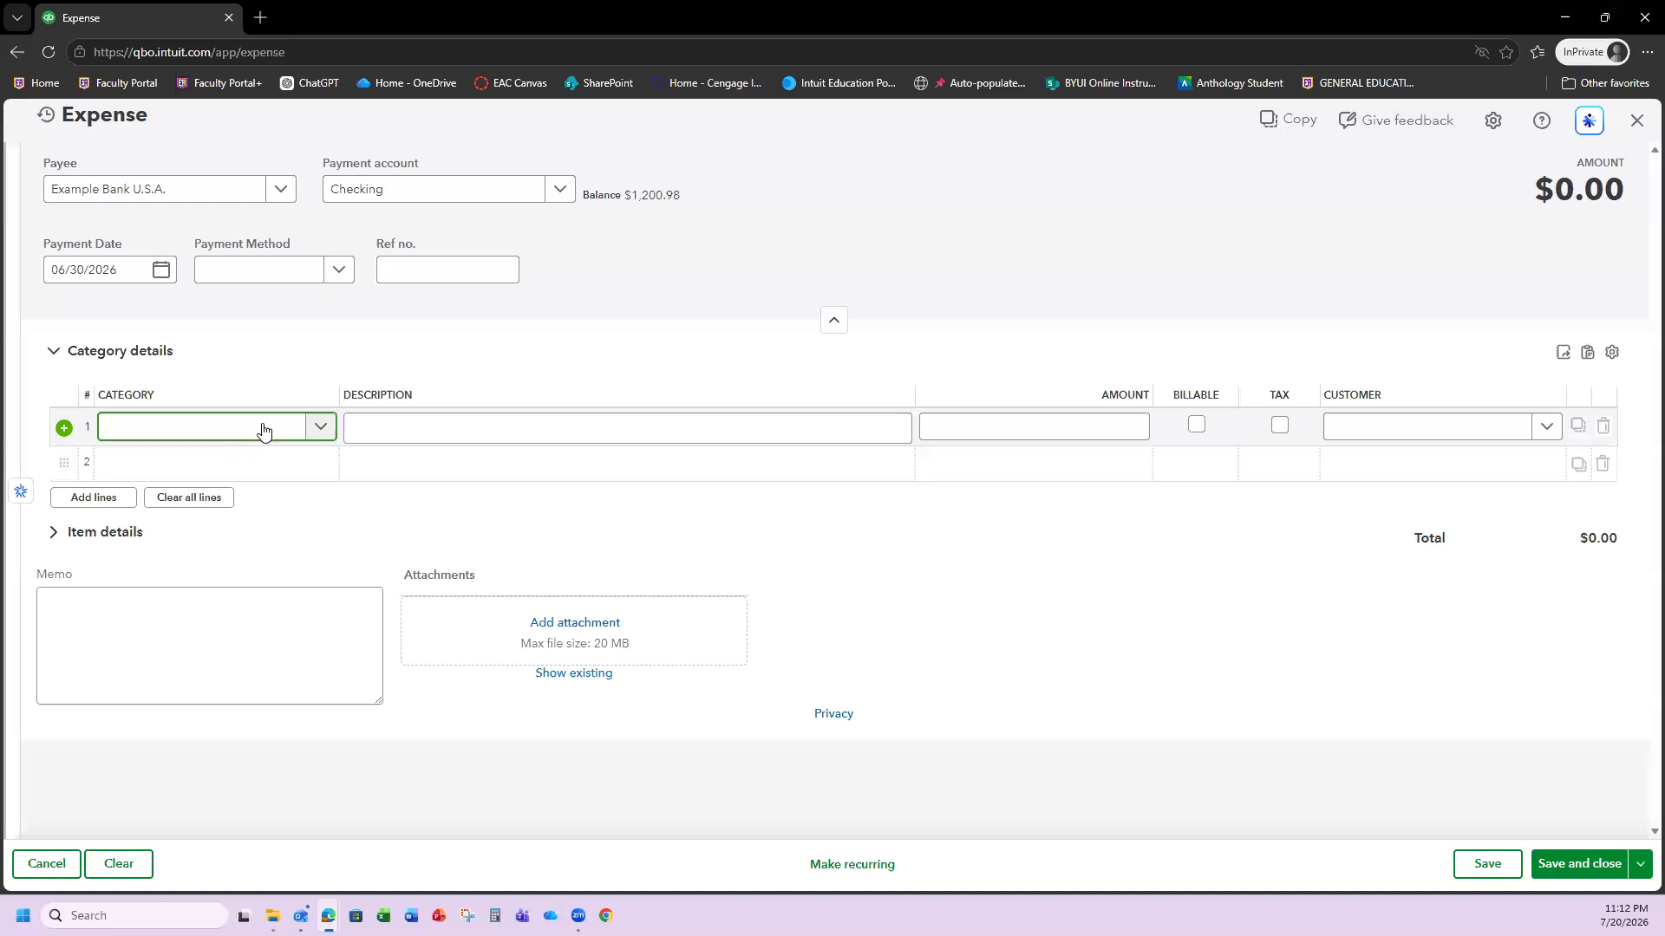
{"action": "type", "text": "bank"}
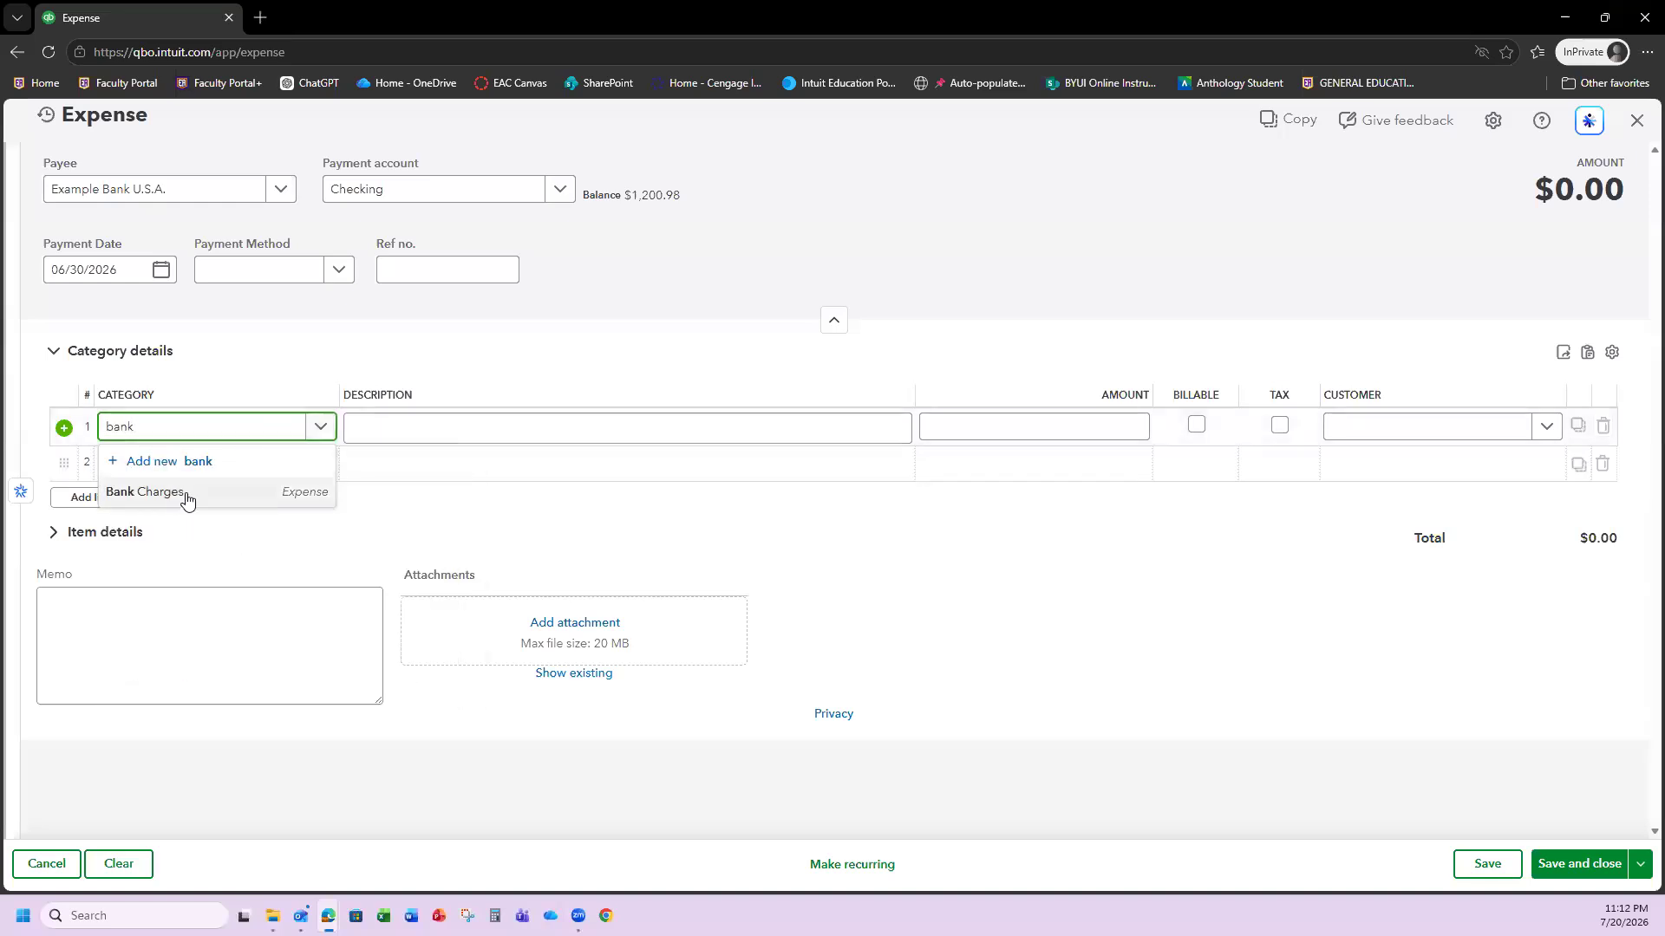
{"action": "left_click", "coordinate": [184, 498]}
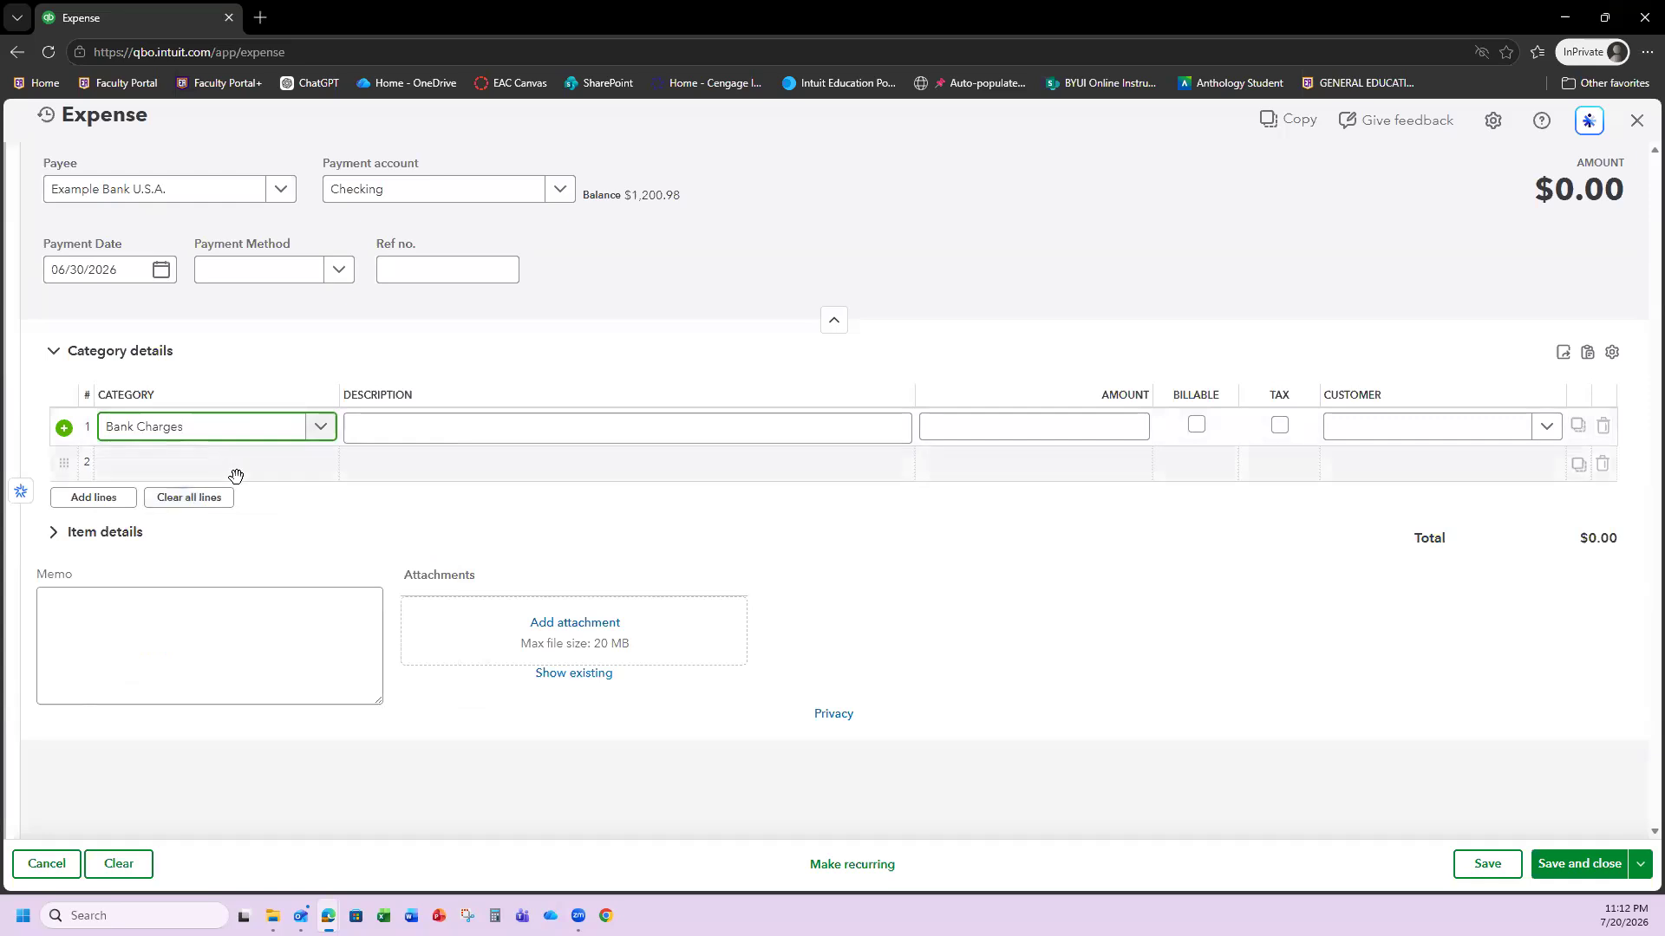
{"action": "left_click", "coordinate": [1131, 427]}
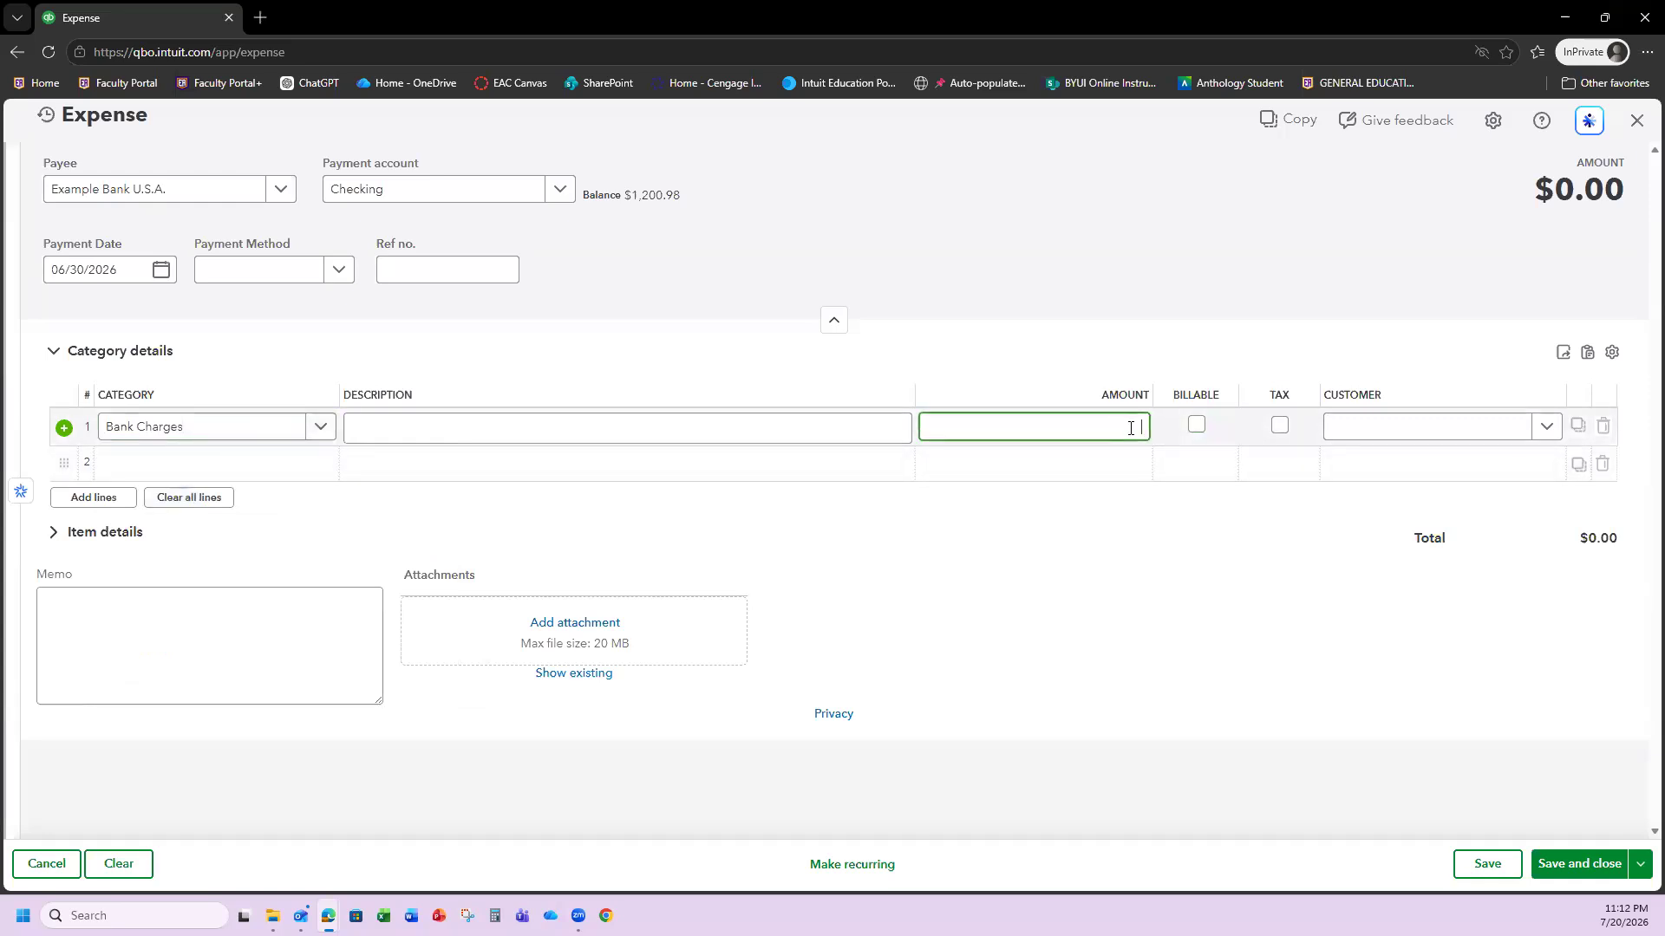
{"action": "type", "text": "12"}
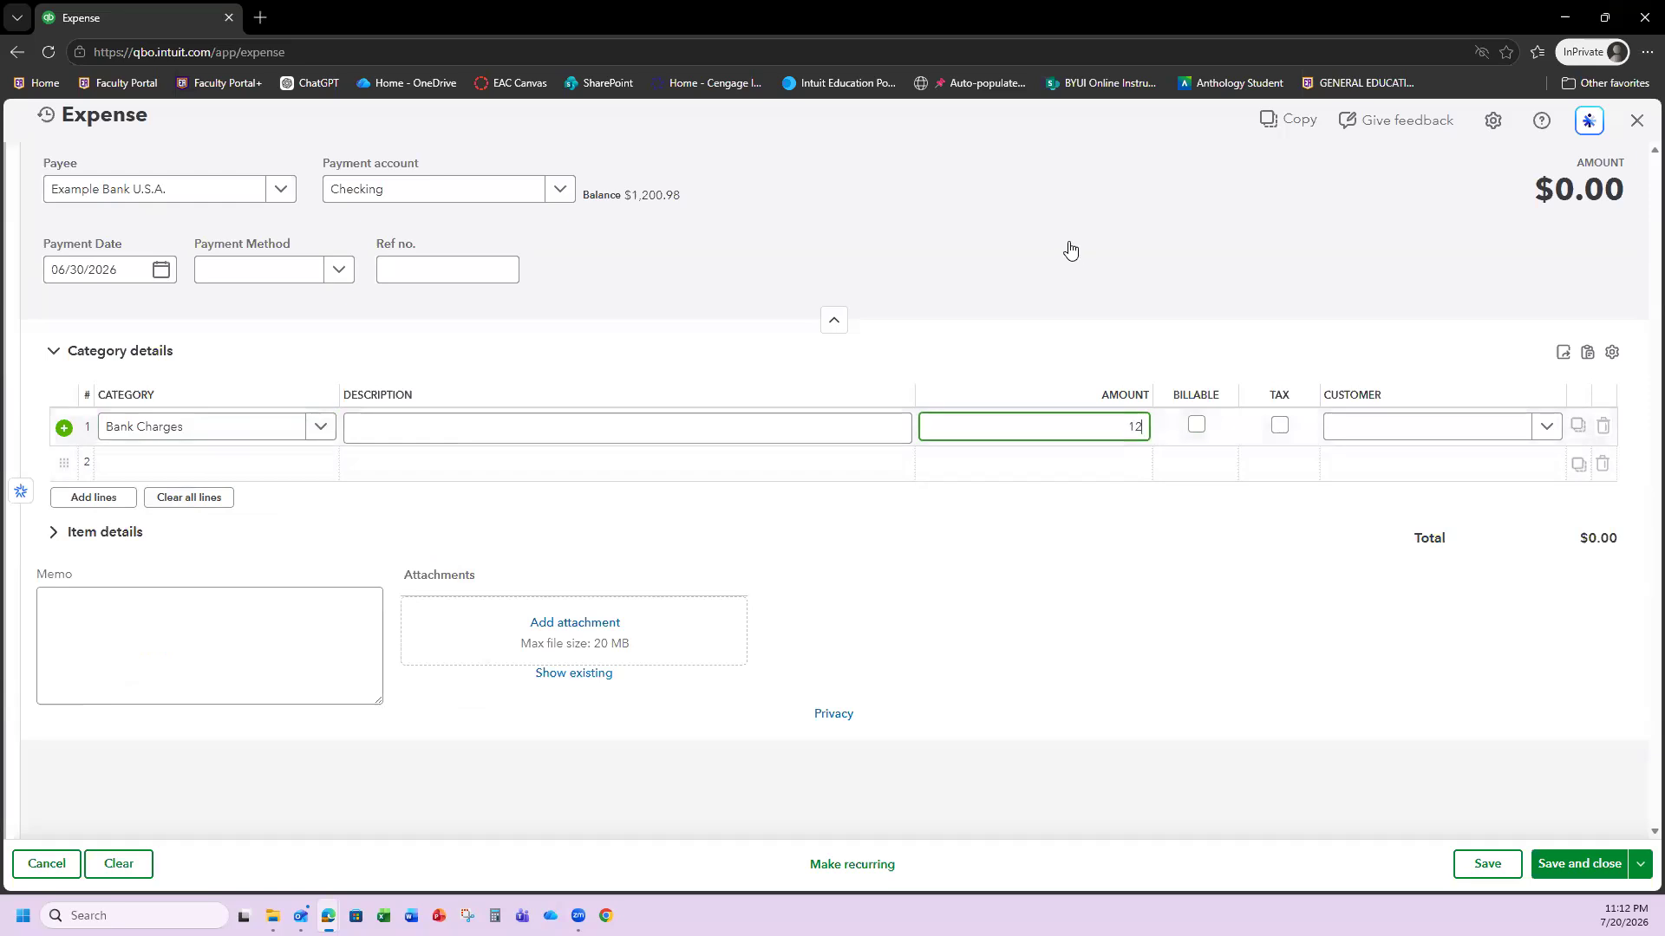
{"action": "left_click", "coordinate": [1078, 313]}
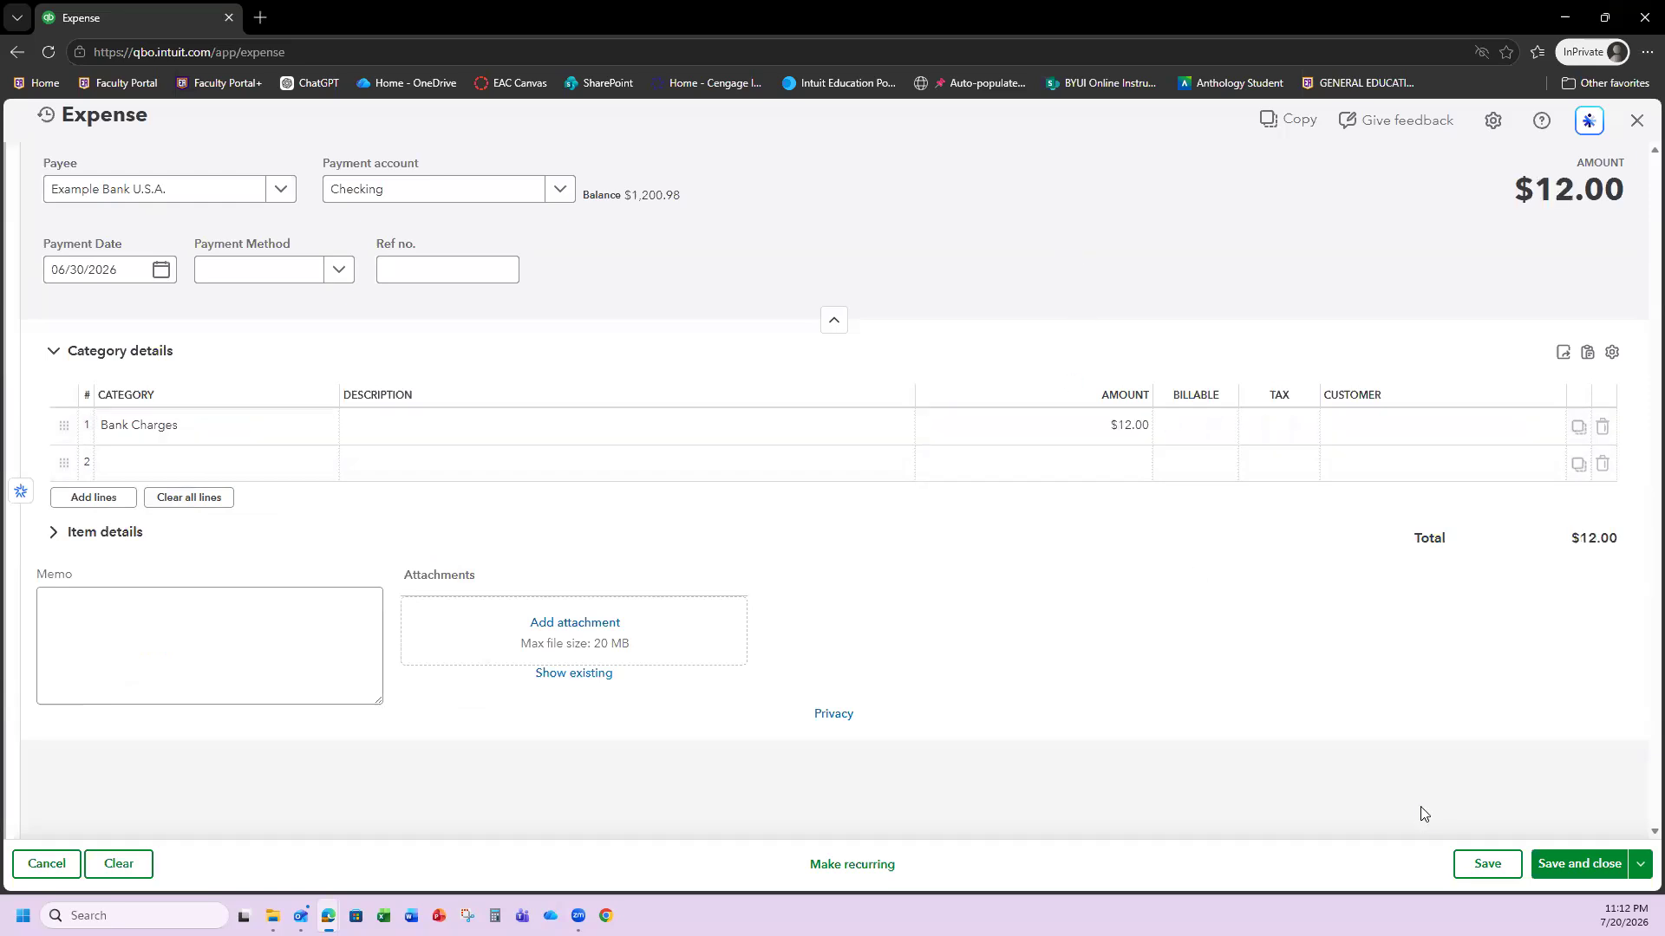
{"action": "left_click", "coordinate": [1578, 865]}
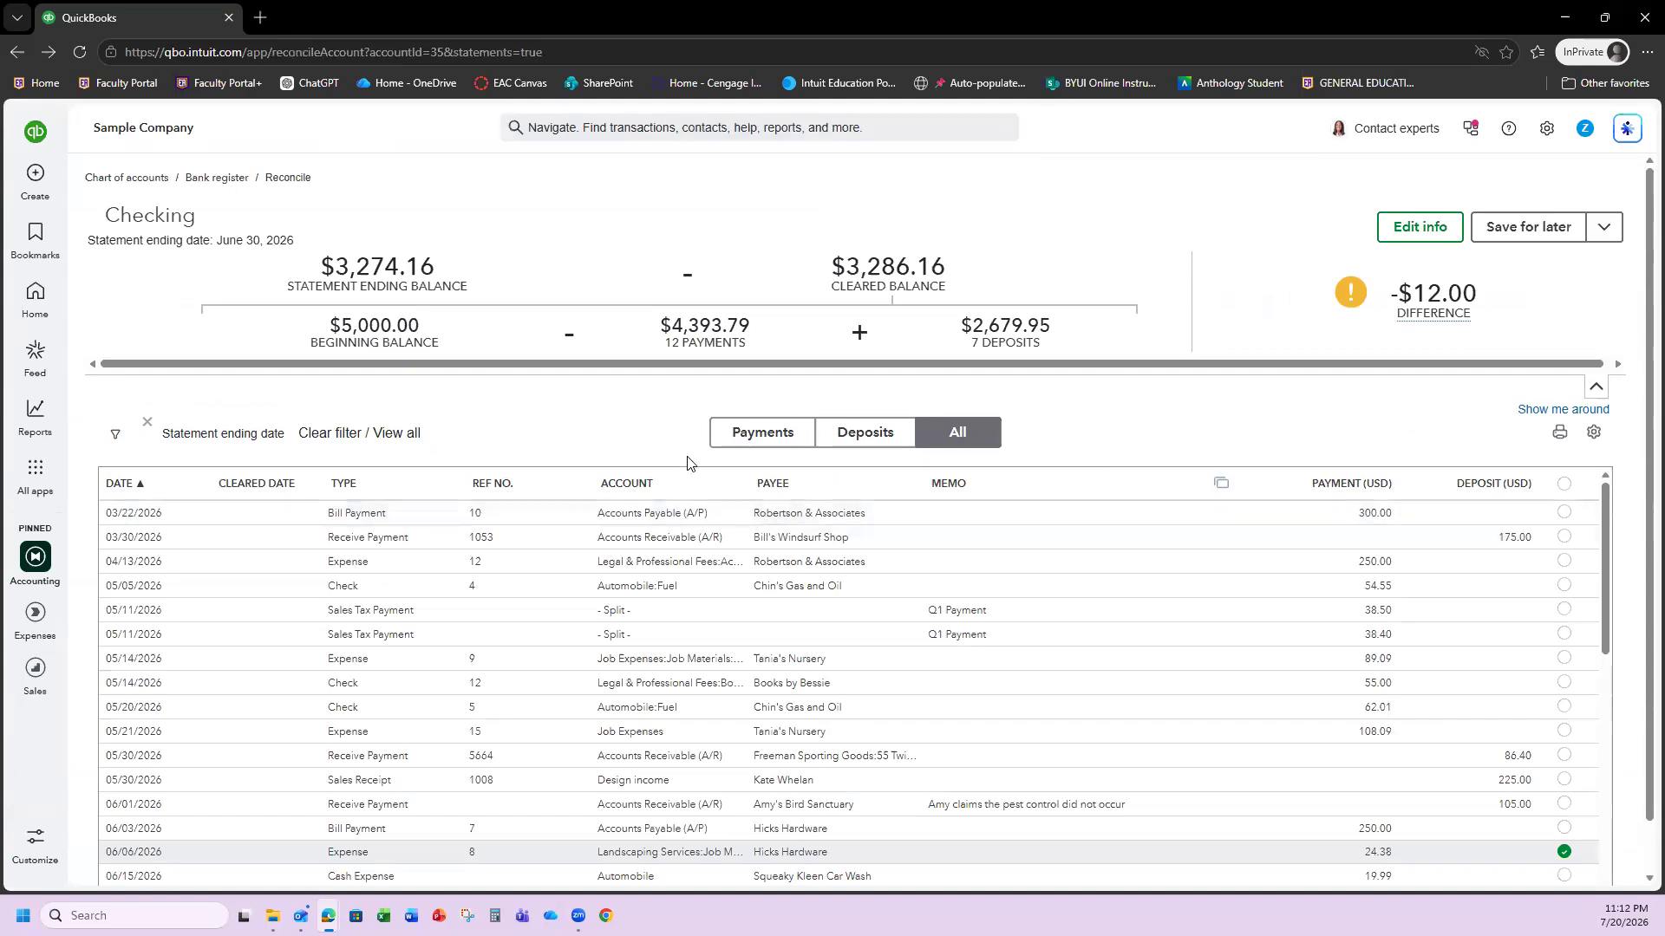
Mark the 06/30/2026 Example Bank U.S.A. expense of 12.00 as cleared in the reconciliation.
{"action": "scroll", "coordinate": [646, 520], "scroll_direction": "down", "scroll_amount": 3}
{"action": "scroll", "coordinate": [646, 520], "scroll_direction": "down", "scroll_amount": 10}
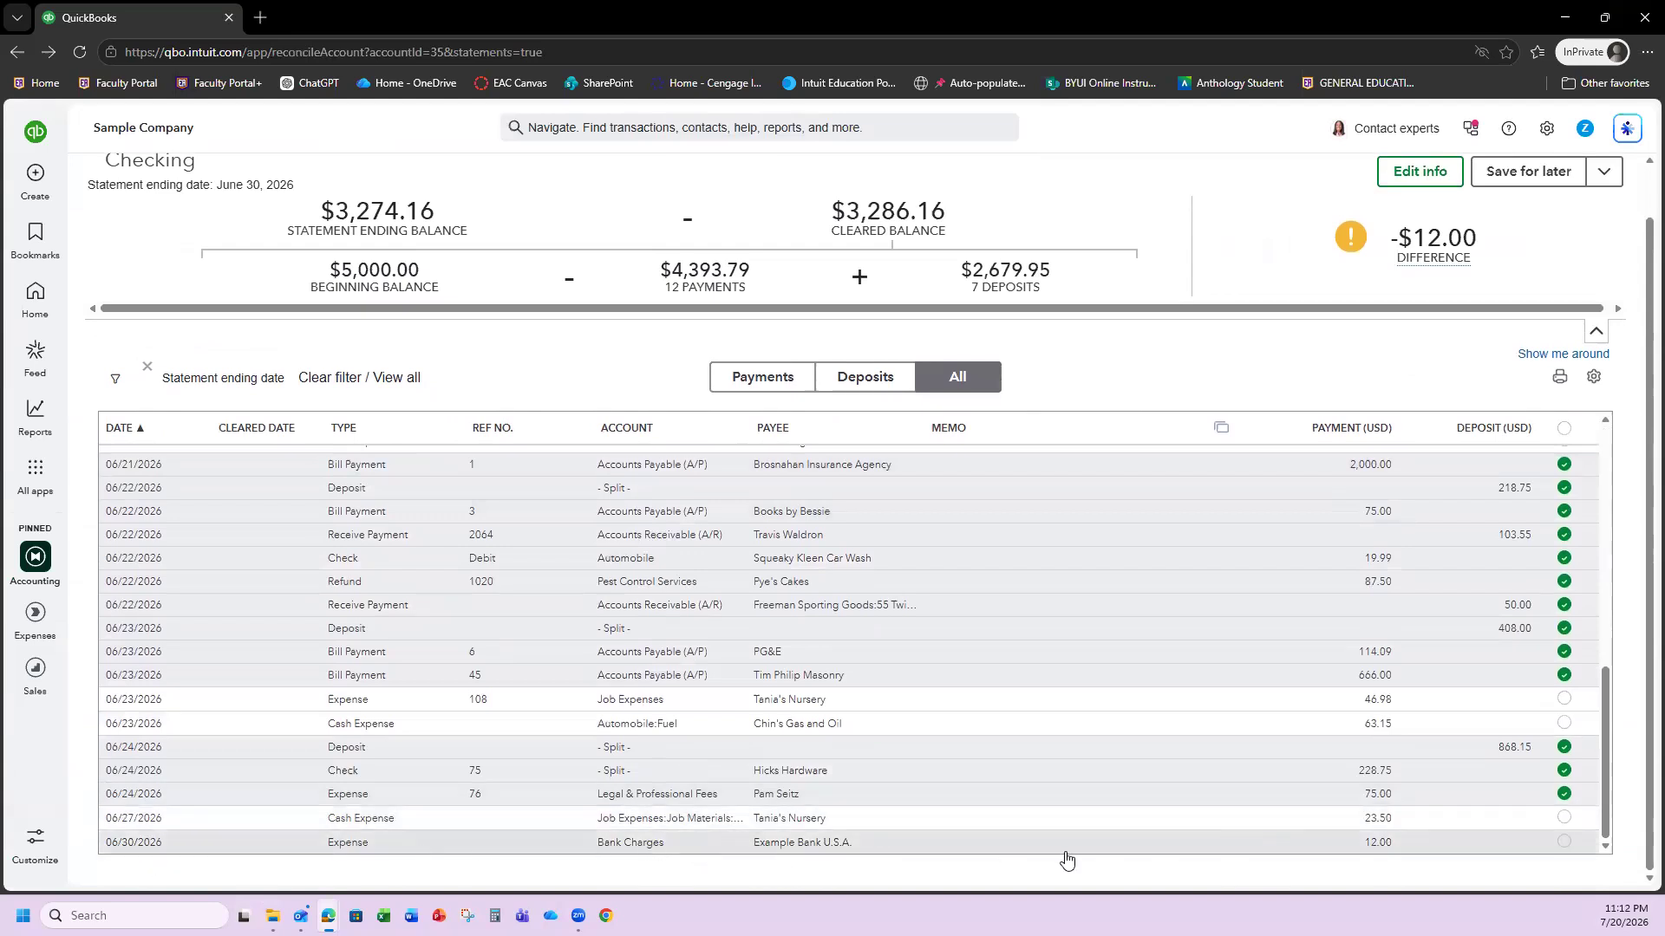
{"action": "left_click", "coordinate": [1565, 845]}
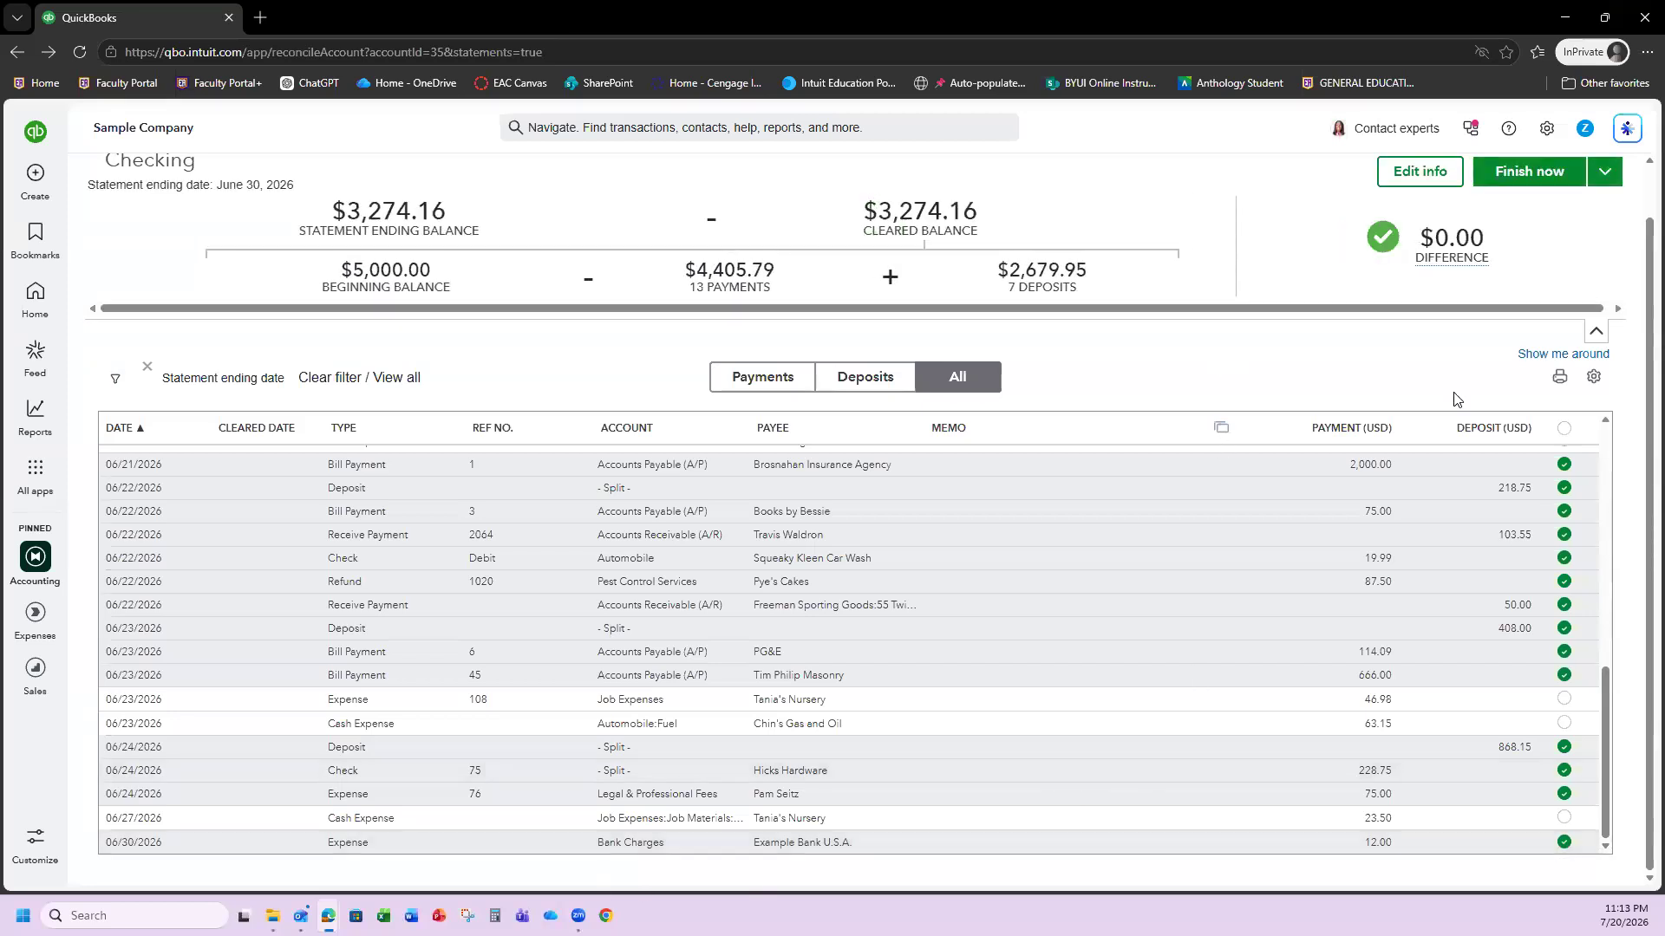
Finish the Checking account reconciliation and dismiss the completion message.
{"action": "scroll", "coordinate": [1222, 365], "scroll_direction": "up", "scroll_amount": 1}
{"action": "mouse_move", "coordinate": [1449, 308]}
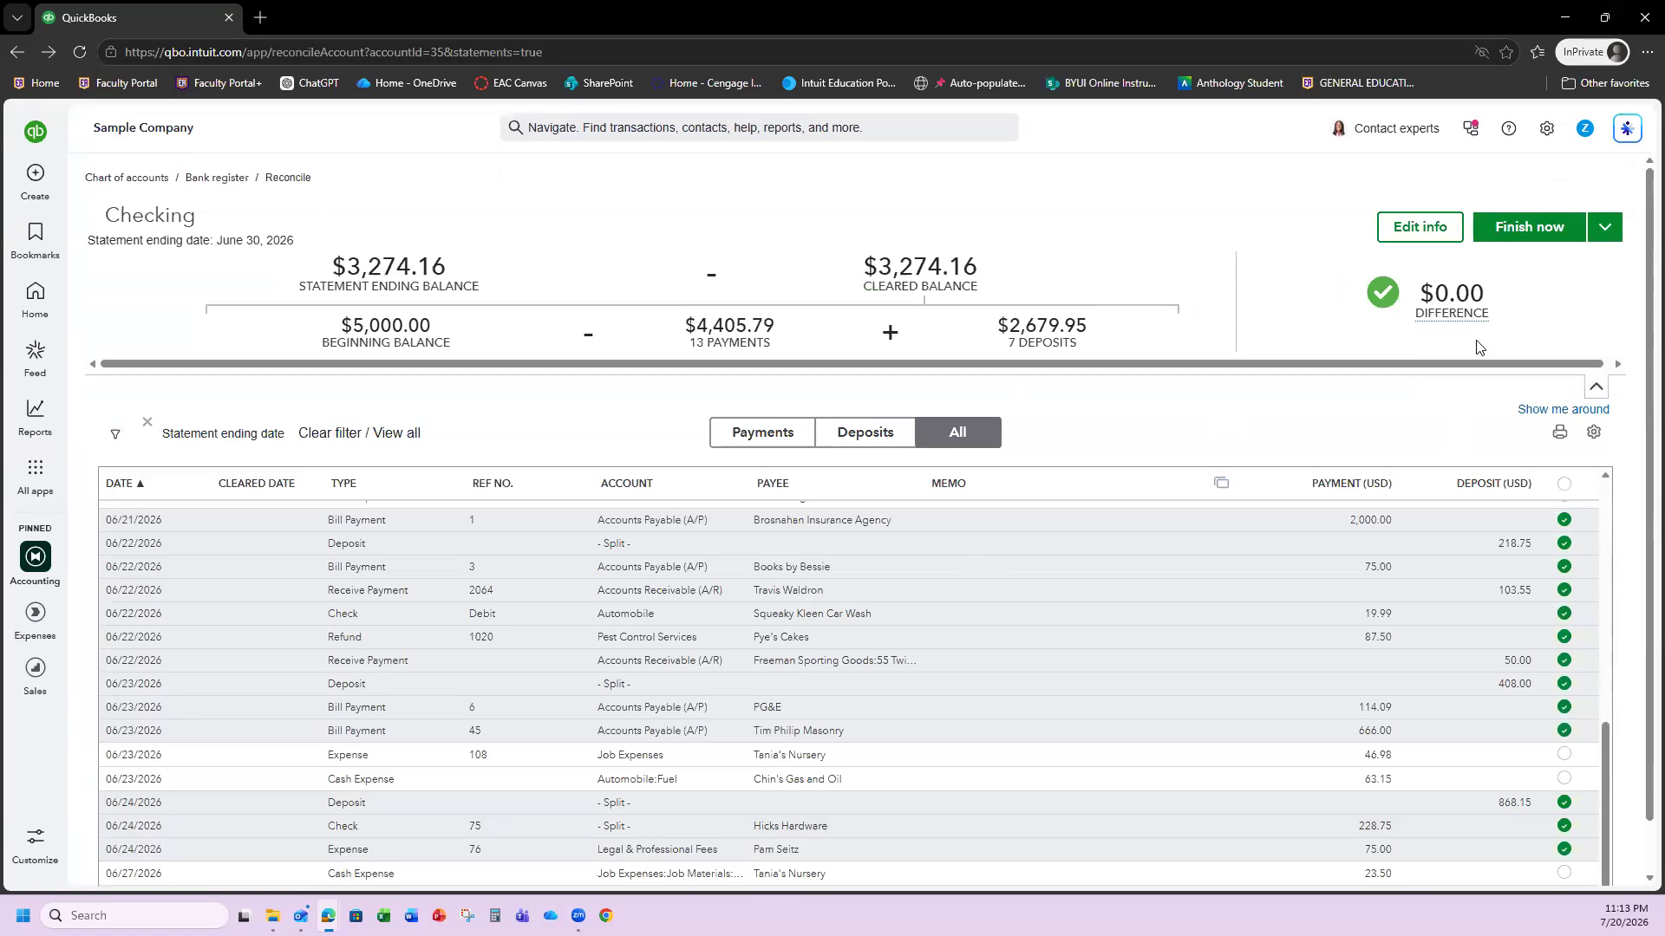
{"action": "left_click", "coordinate": [1530, 227]}
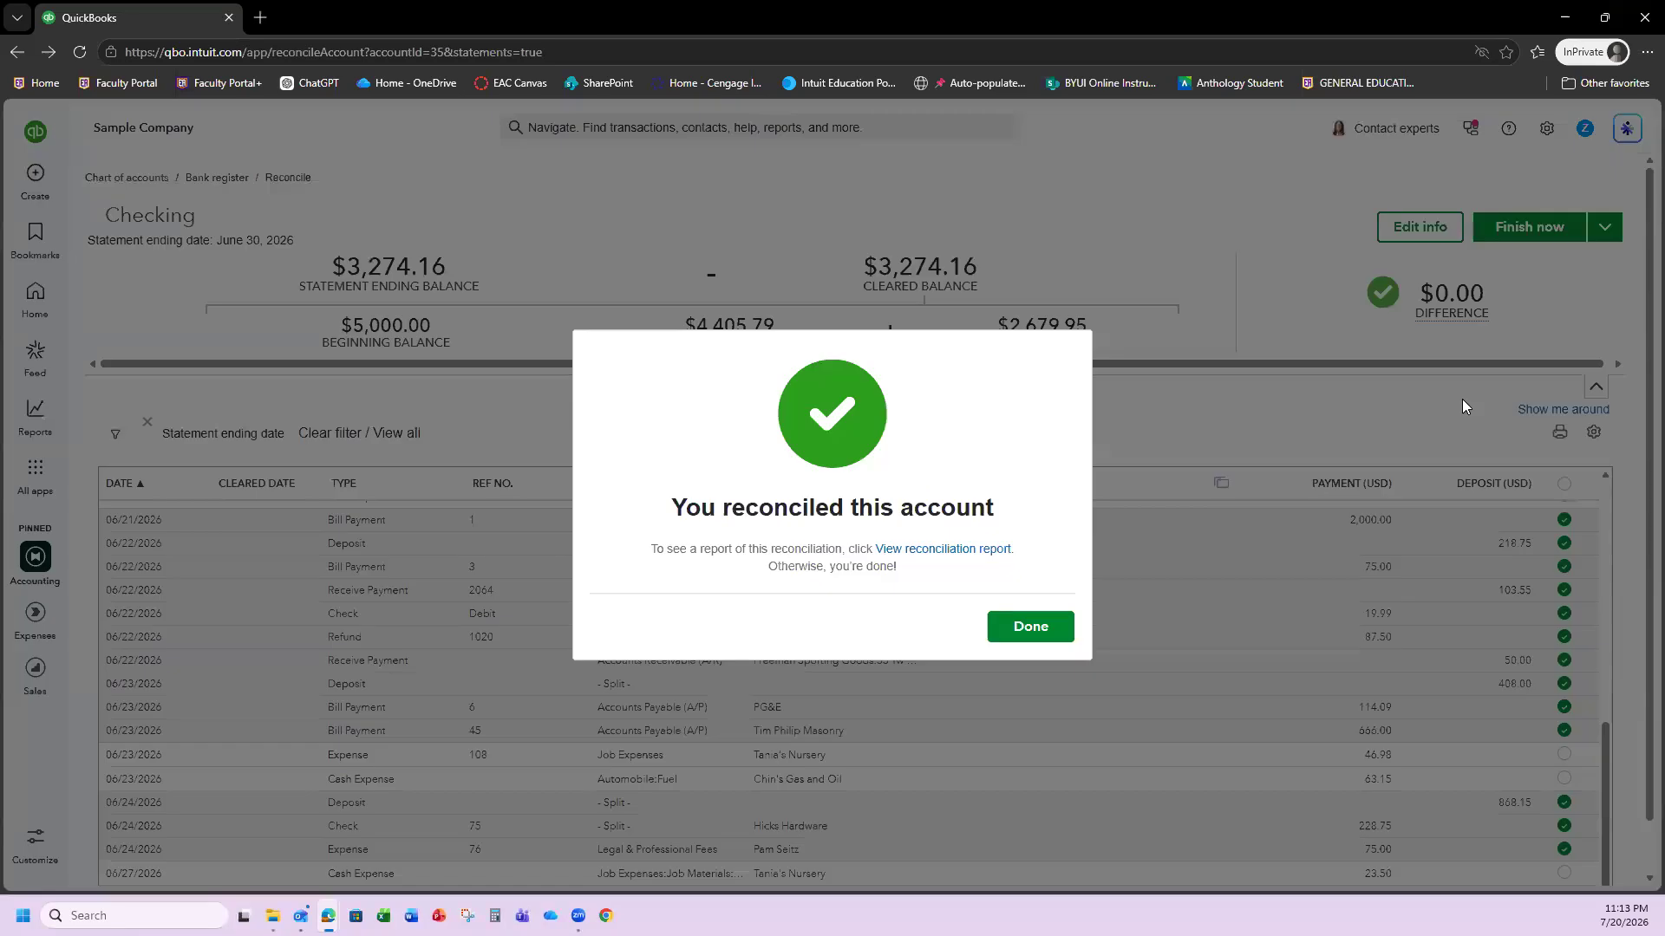
{"action": "left_click", "coordinate": [1031, 628]}
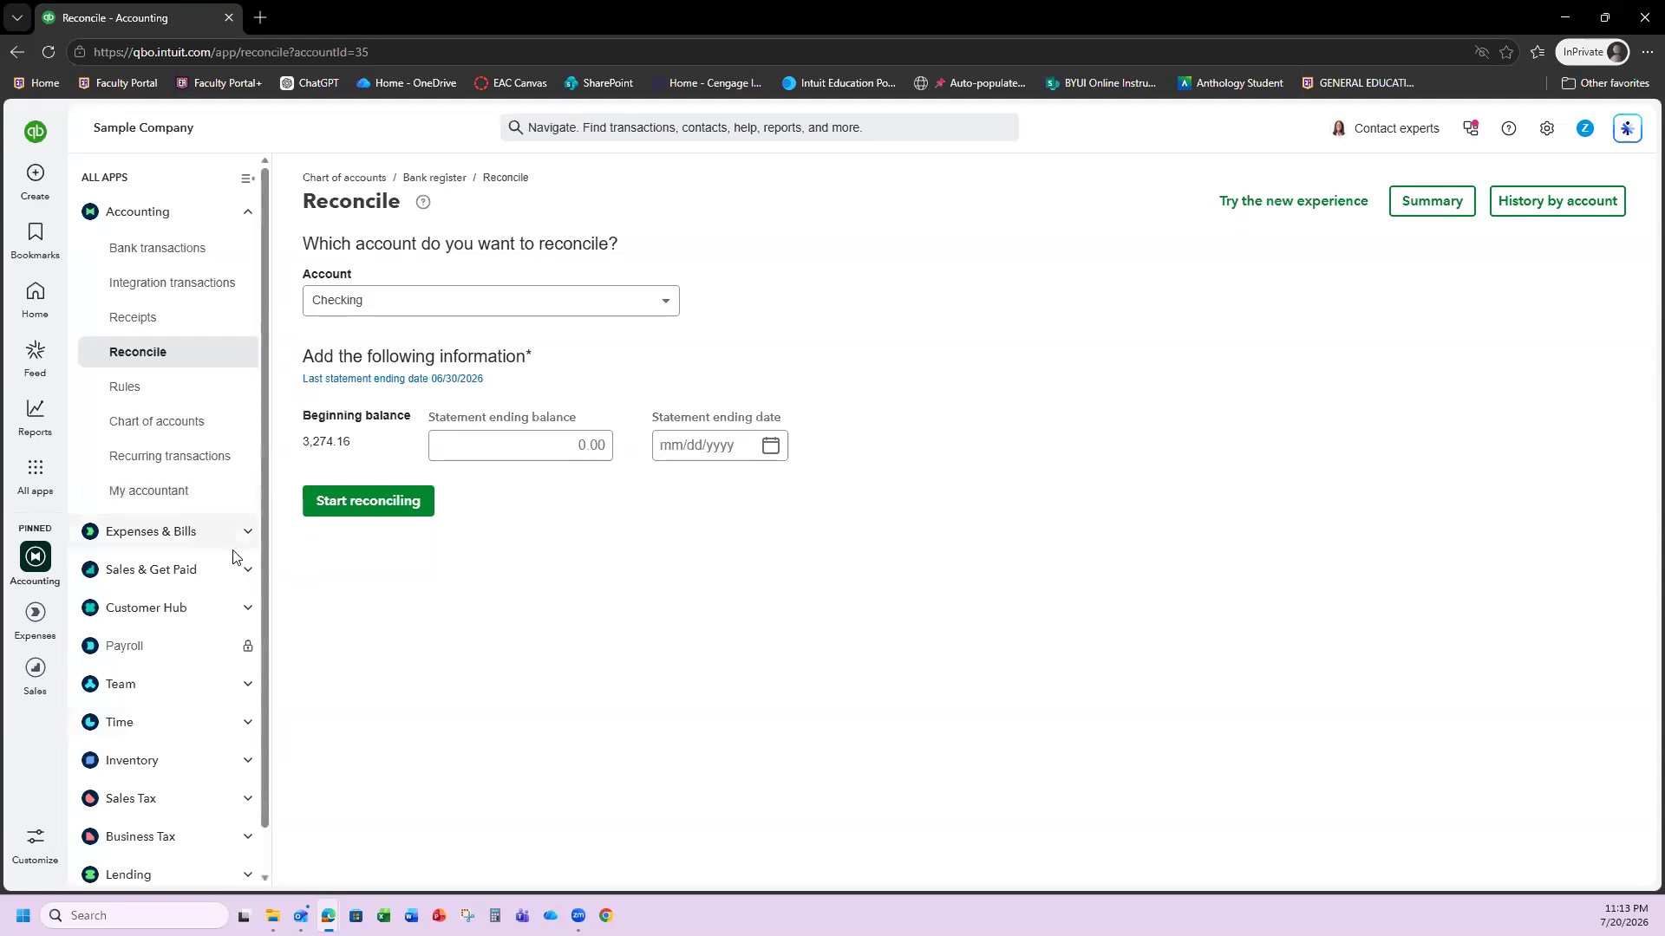
Search the standard reports for "recon" and open Reconciliation Reports.
{"action": "left_click", "coordinate": [37, 421]}
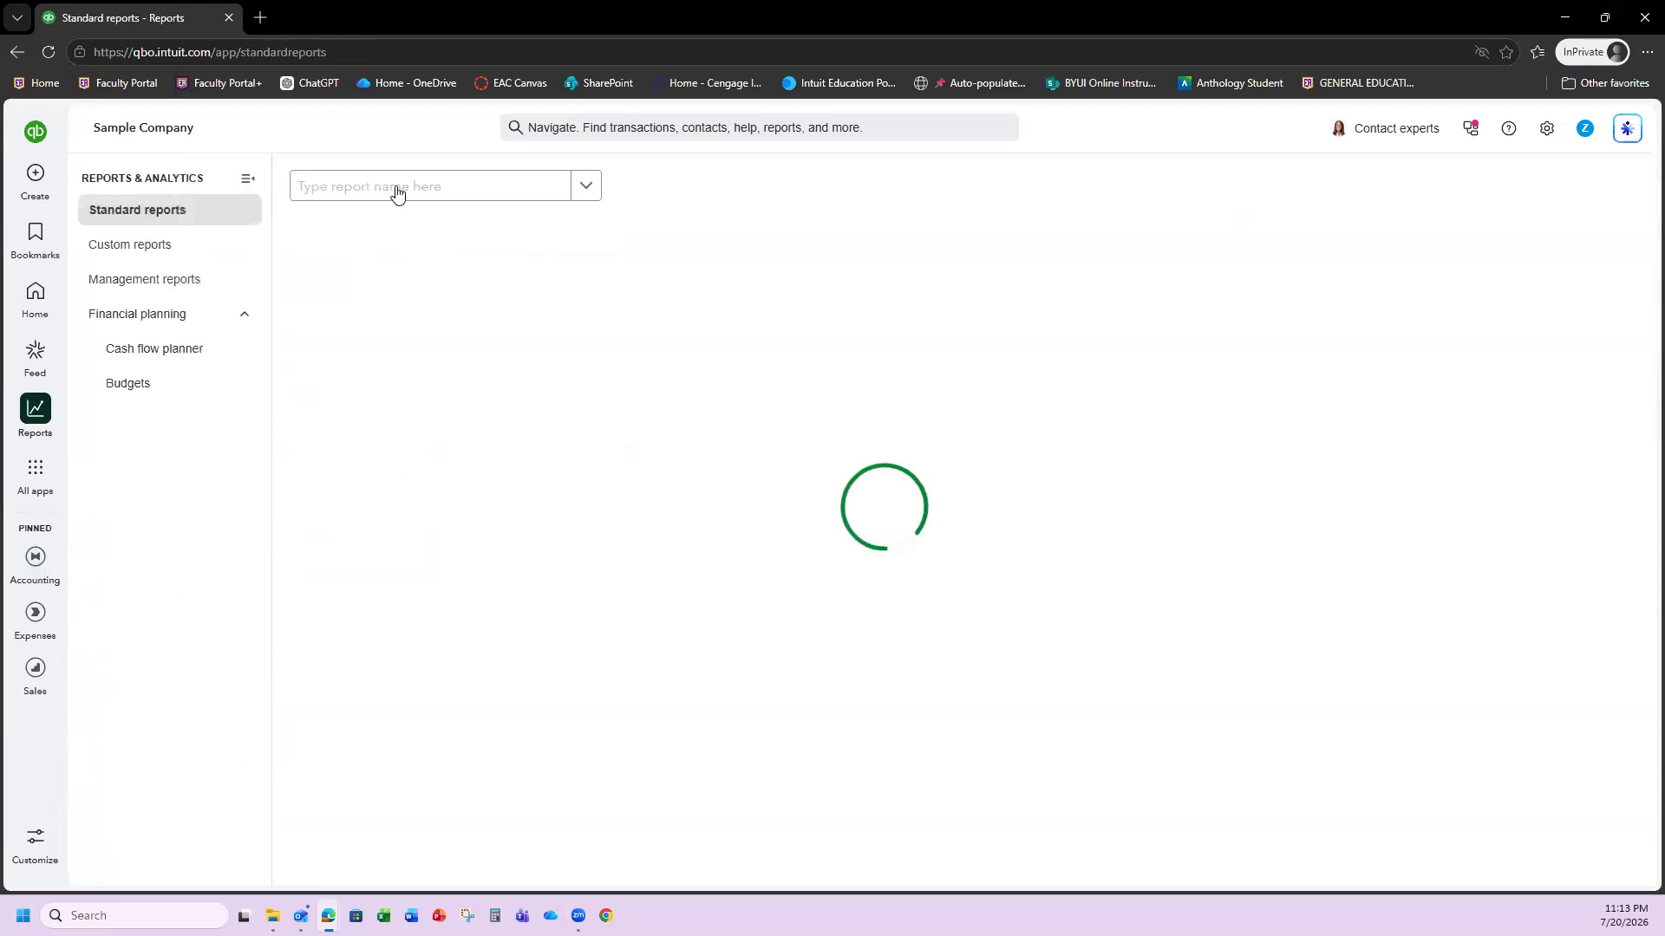
{"action": "left_click", "coordinate": [398, 190]}
{"action": "type", "text": "re"}
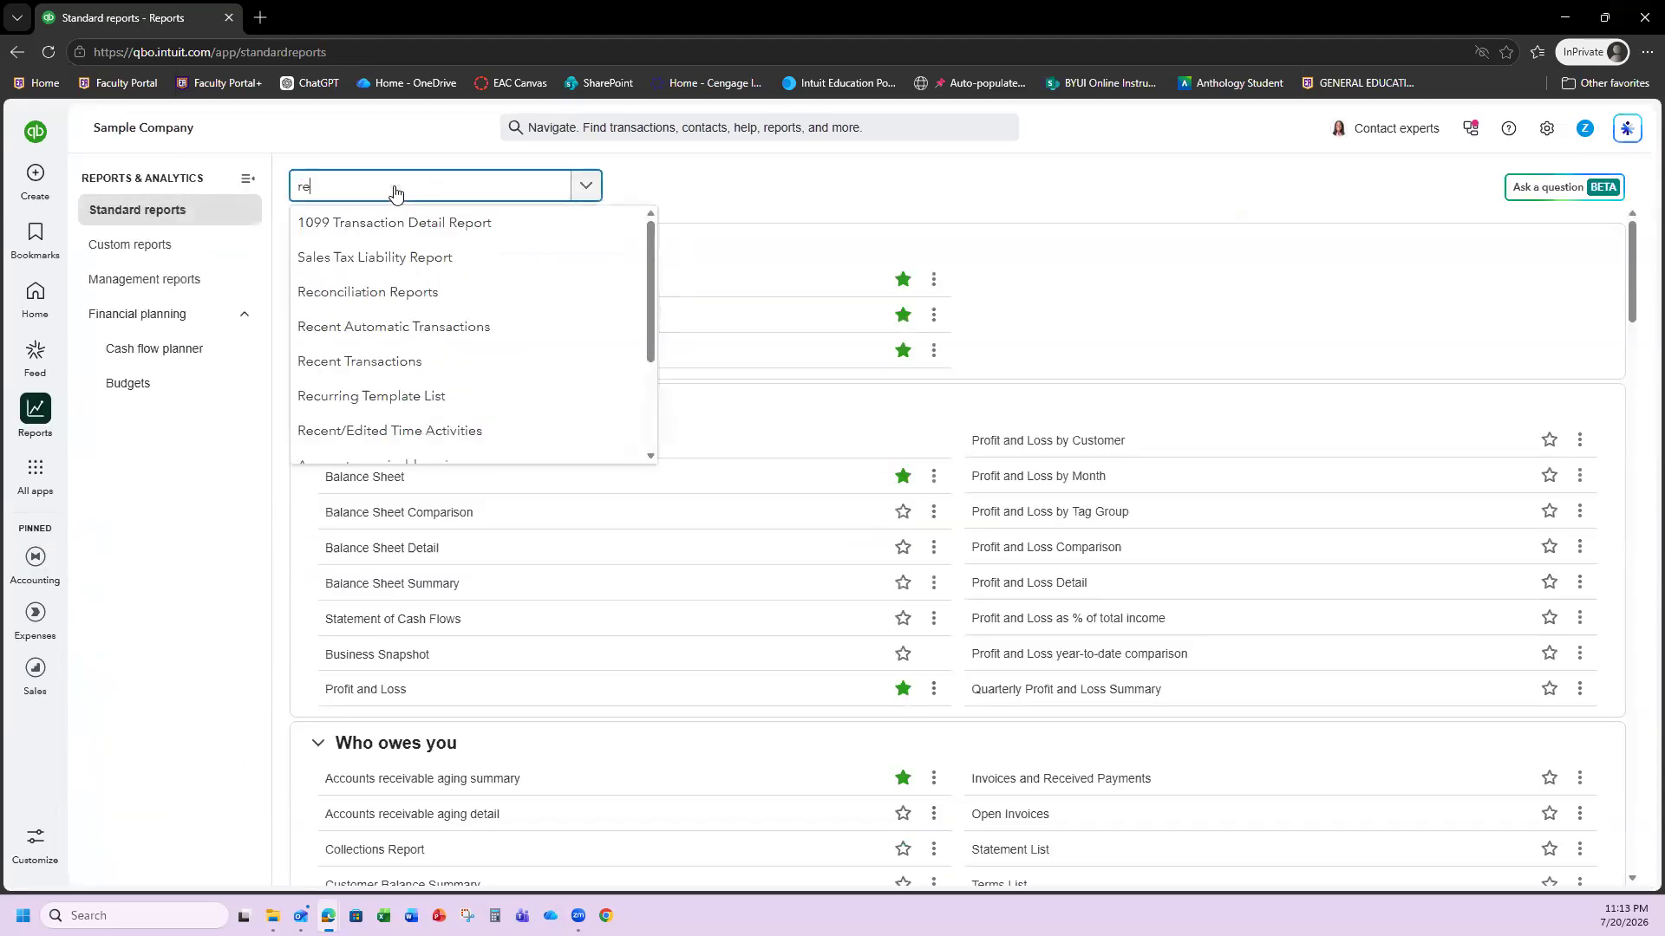
{"action": "type", "text": "con"}
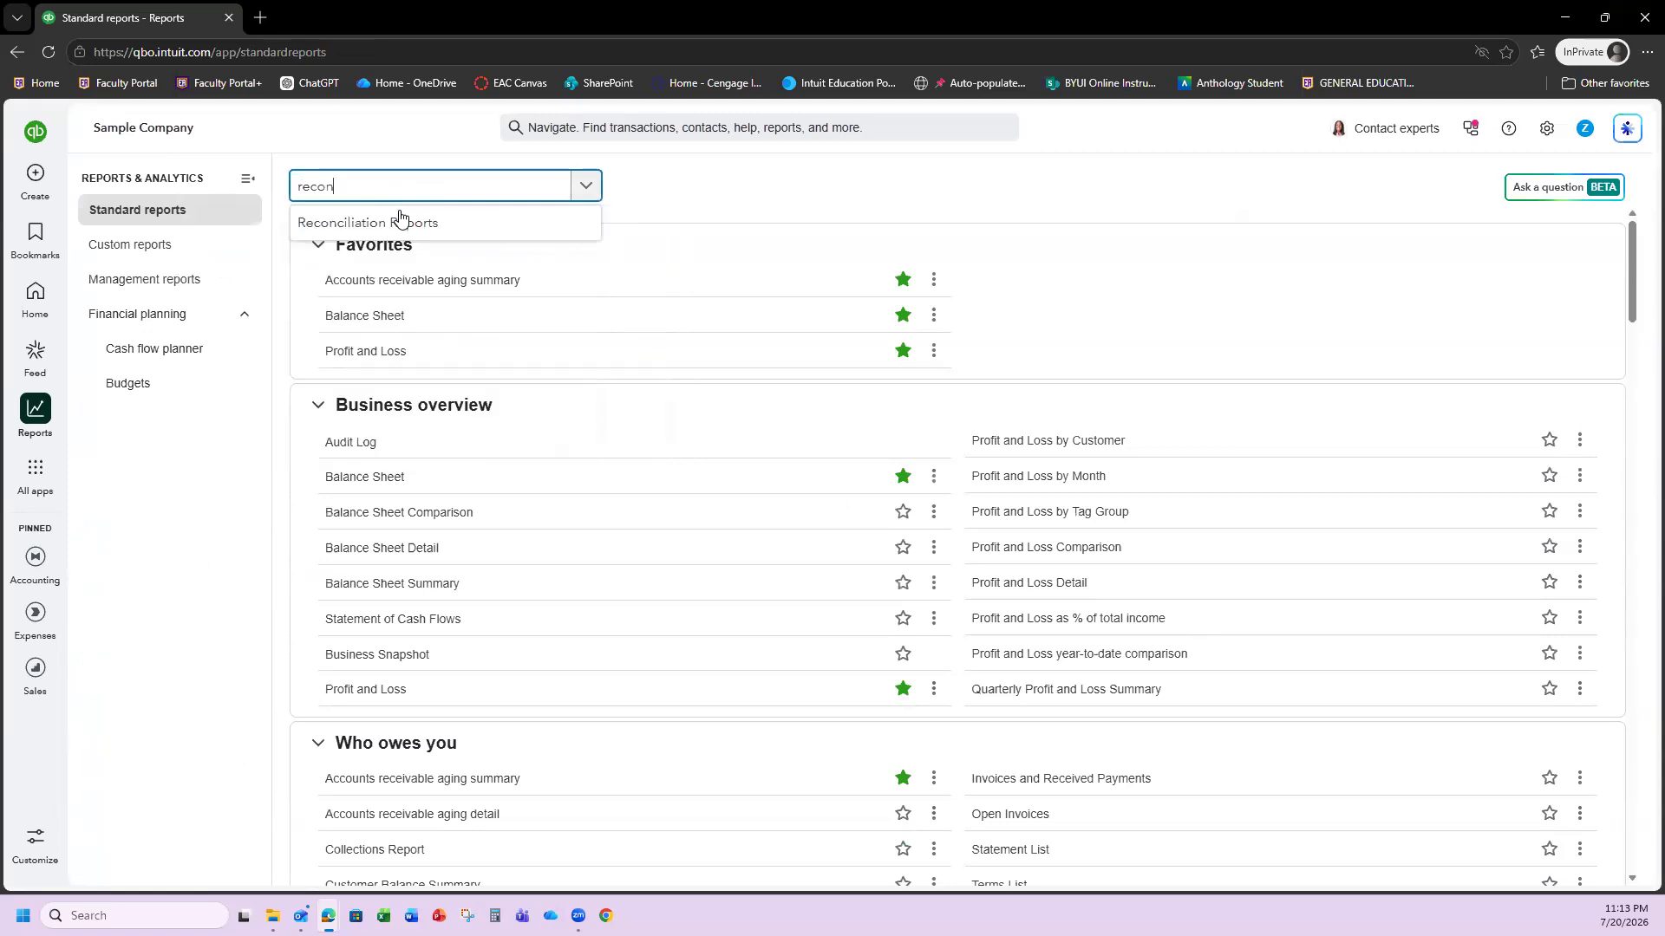
{"action": "left_click", "coordinate": [398, 222]}
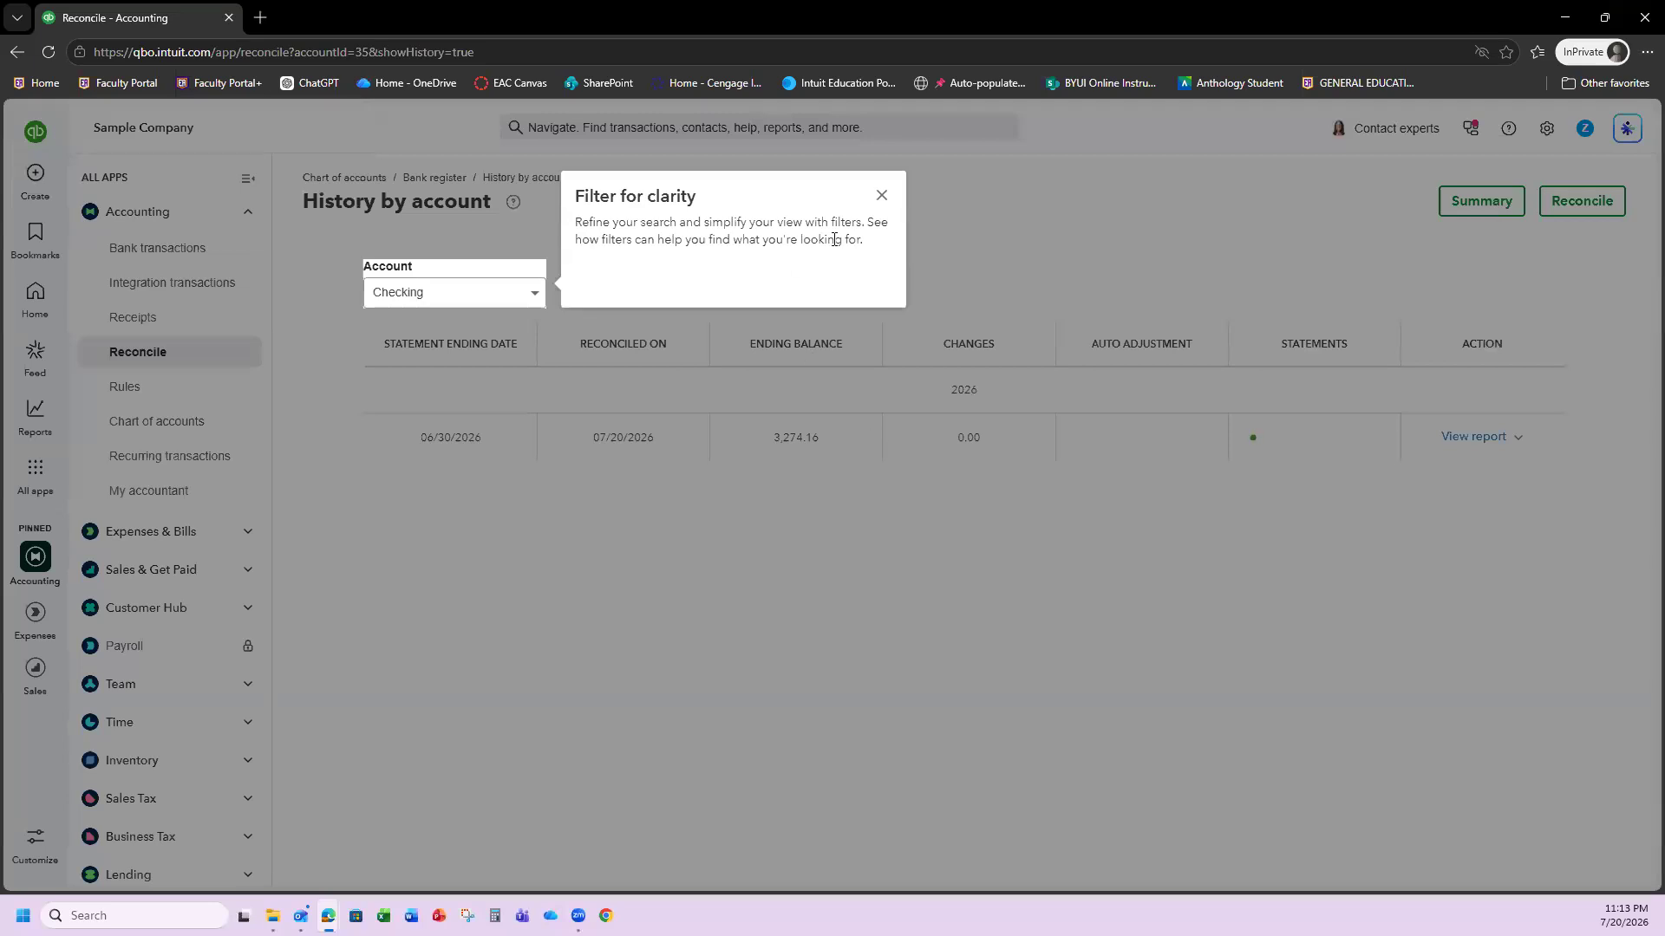
Dismiss the filter tip, open the Checking reconciliation report for the 06/30/2026 statement and review its summary and cleared transactions.
{"action": "left_click", "coordinate": [880, 197]}
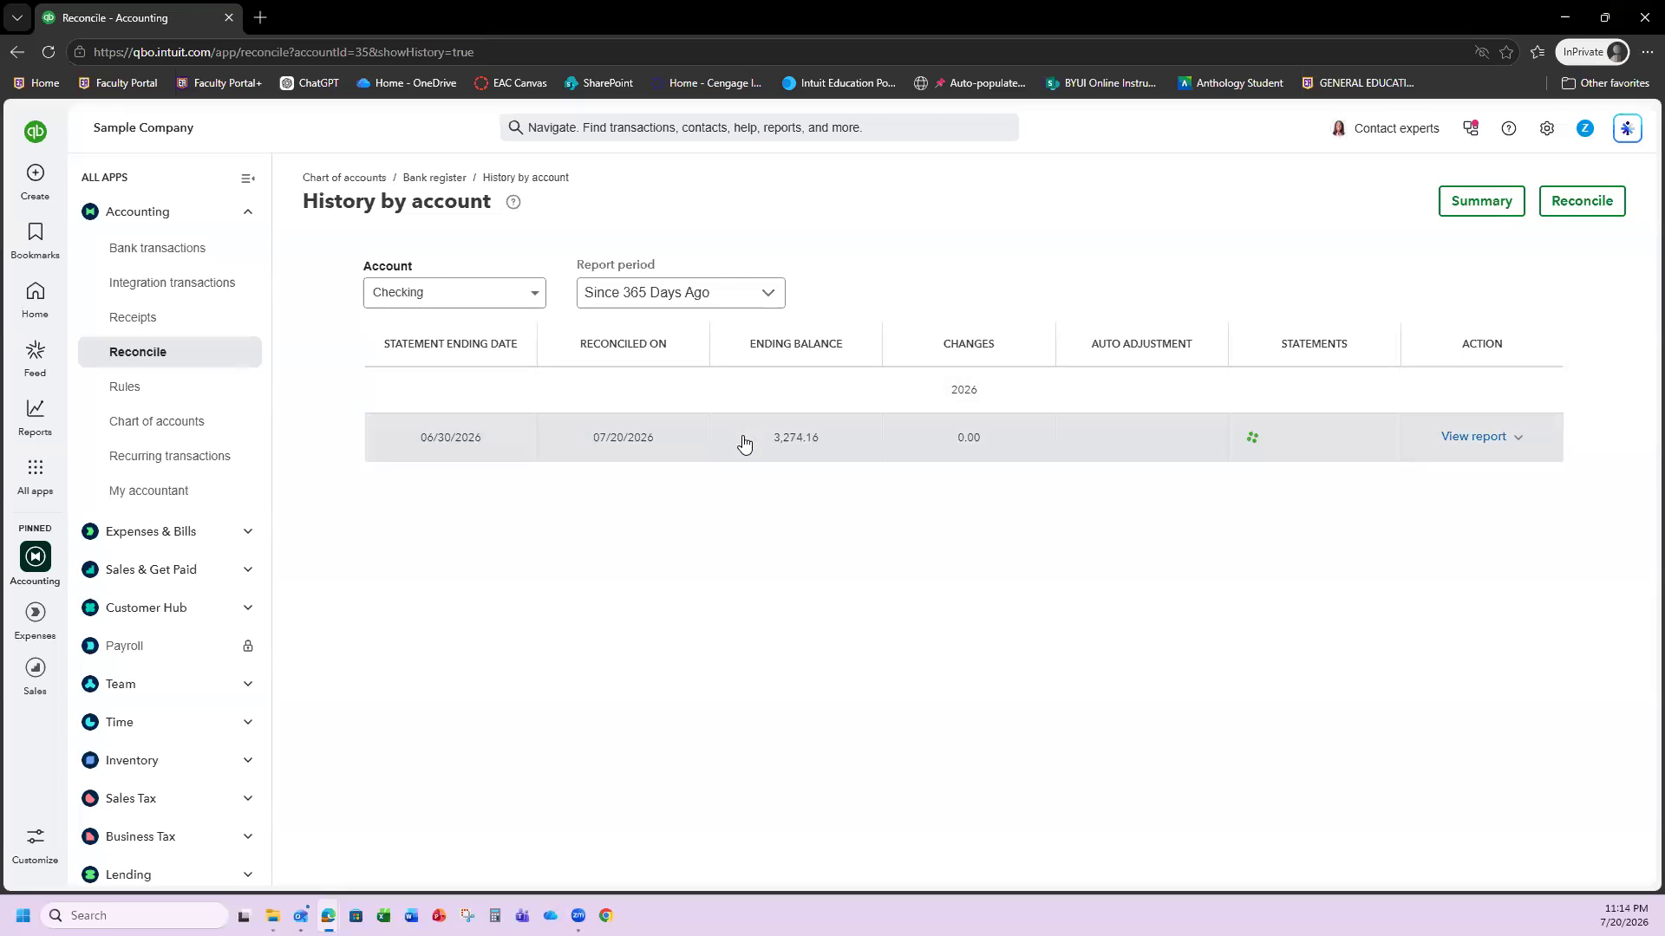
{"action": "left_click", "coordinate": [1461, 442]}
{"action": "scroll", "coordinate": [1011, 491], "scroll_direction": "down", "scroll_amount": 15}
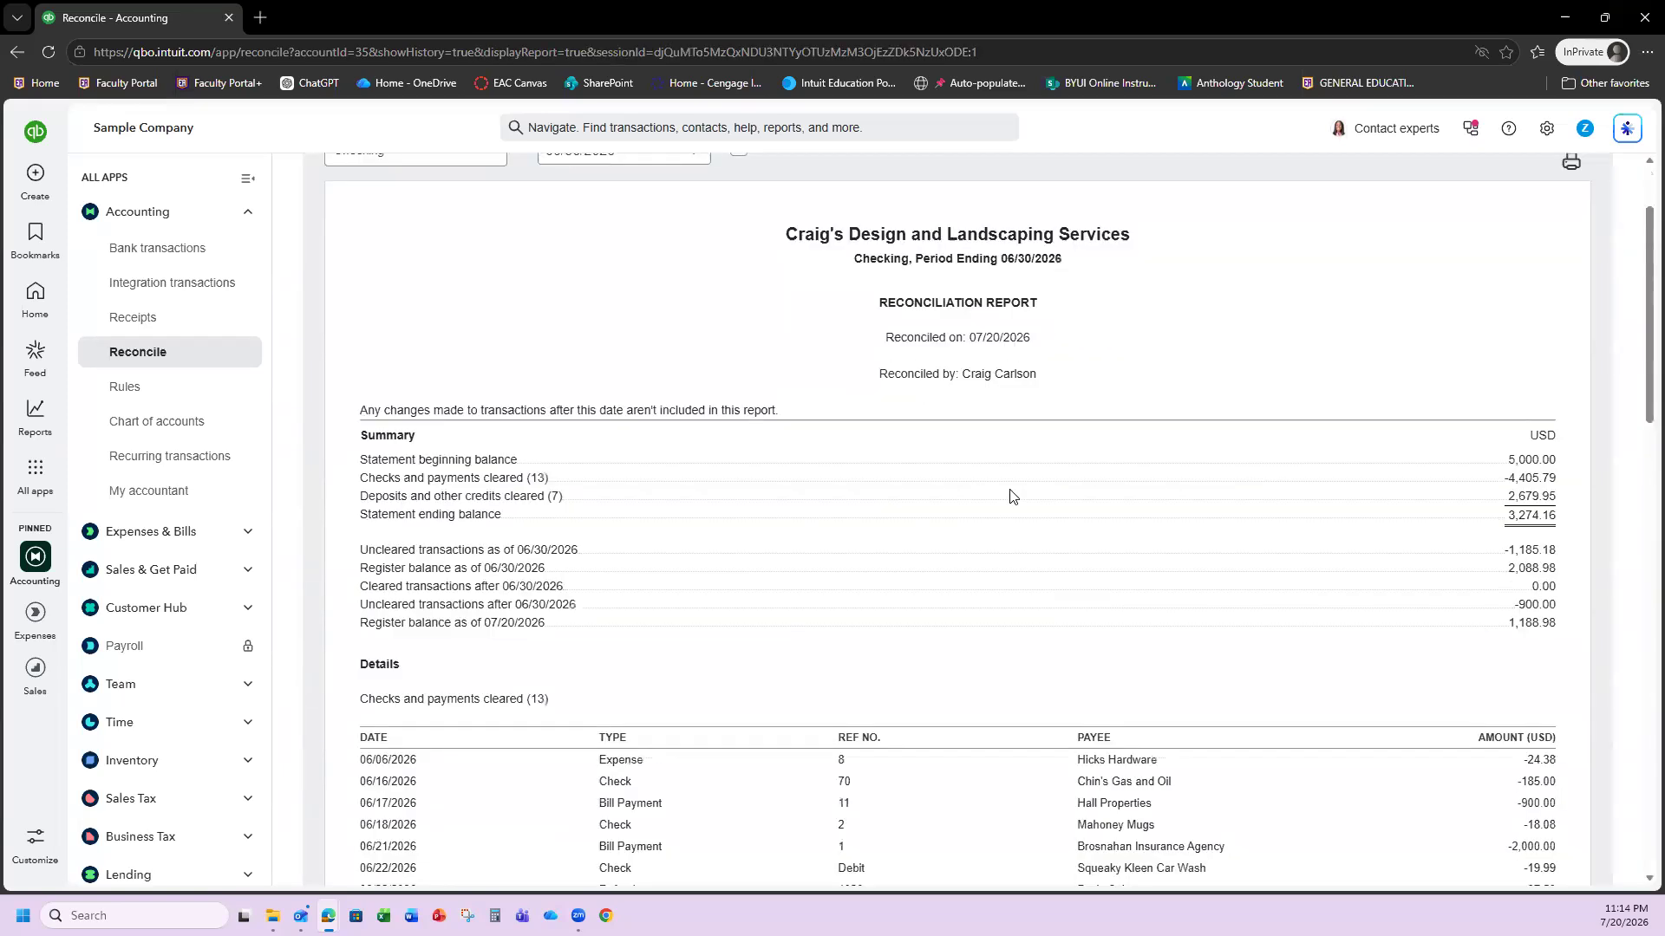
Examine the Checking reconciliation report's cleared transactions and its uncleared checks, payments and deposits as of and after 06/30/2026.
{"action": "scroll", "coordinate": [1014, 491], "scroll_direction": "down", "scroll_amount": 4}
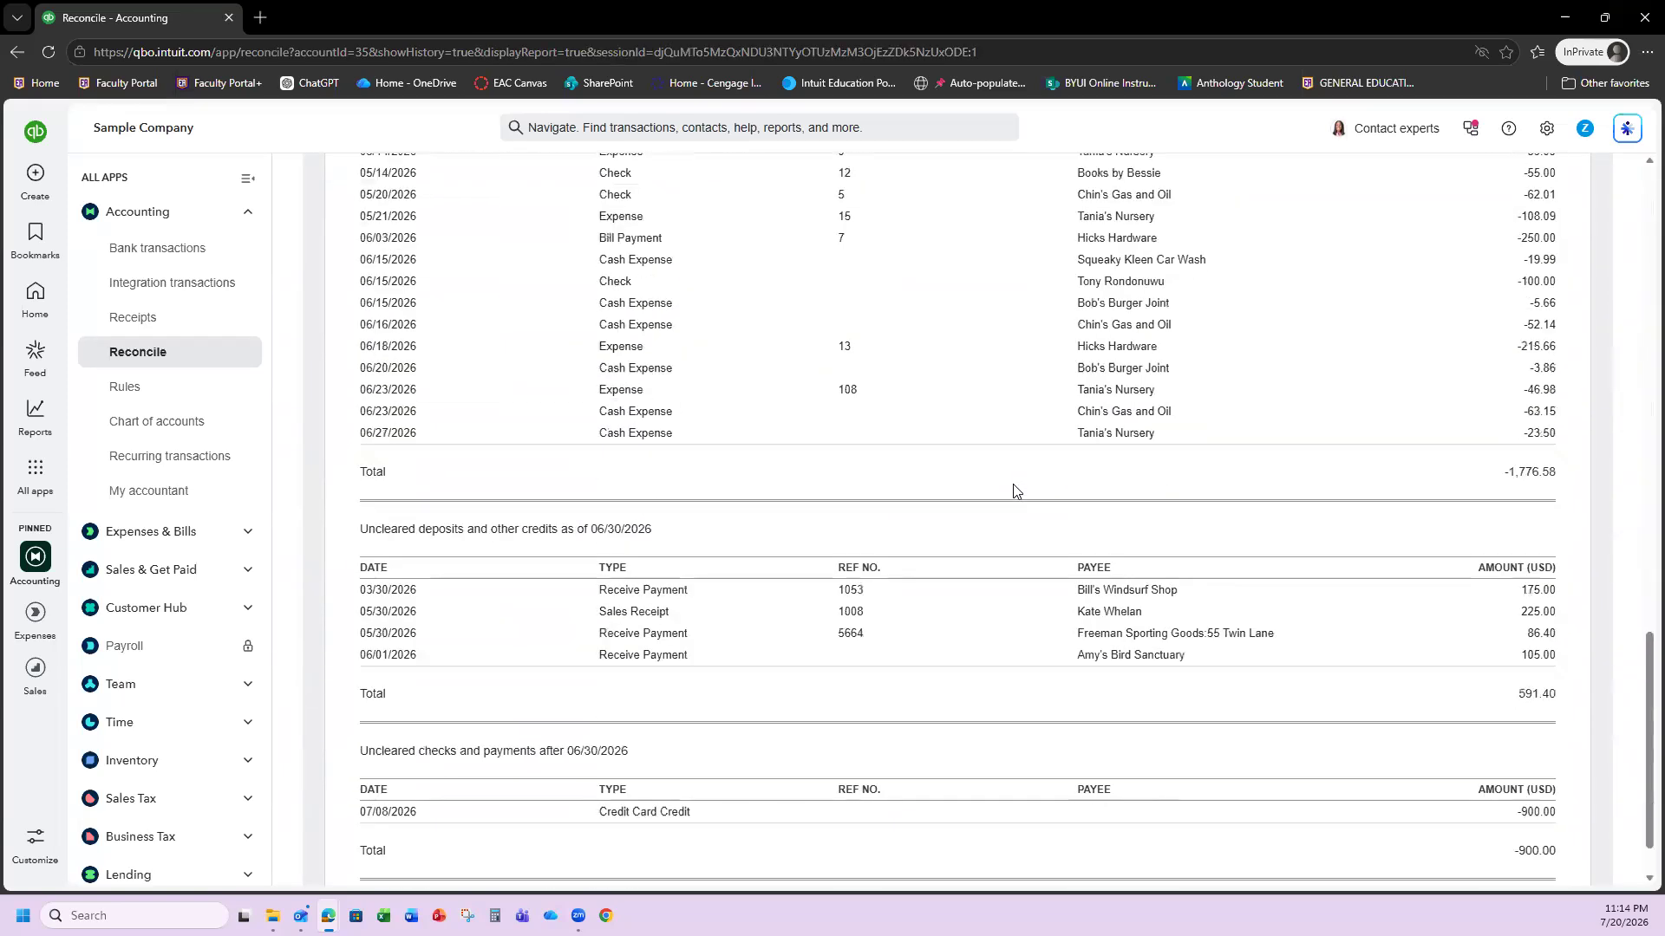
{"action": "scroll", "coordinate": [1016, 485], "scroll_direction": "up", "scroll_amount": 7}
{"action": "scroll", "coordinate": [1016, 483], "scroll_direction": "up", "scroll_amount": 5}
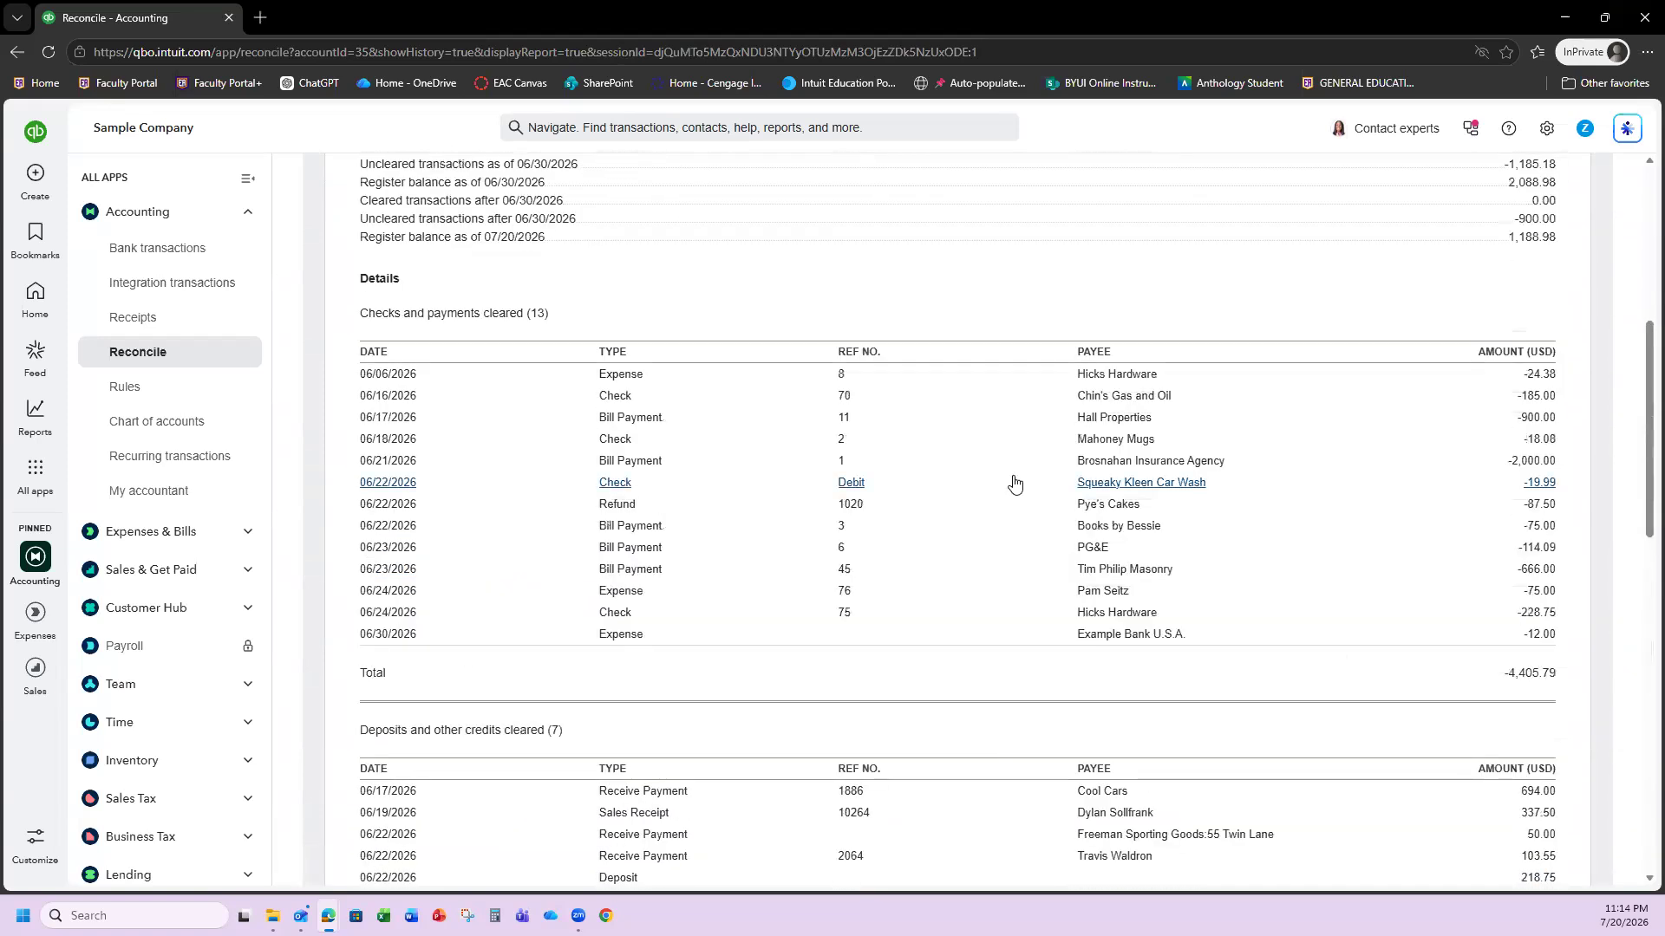
{"action": "scroll", "coordinate": [1015, 483], "scroll_direction": "down", "scroll_amount": 6}
{"action": "scroll", "coordinate": [1016, 483], "scroll_direction": "down", "scroll_amount": 3}
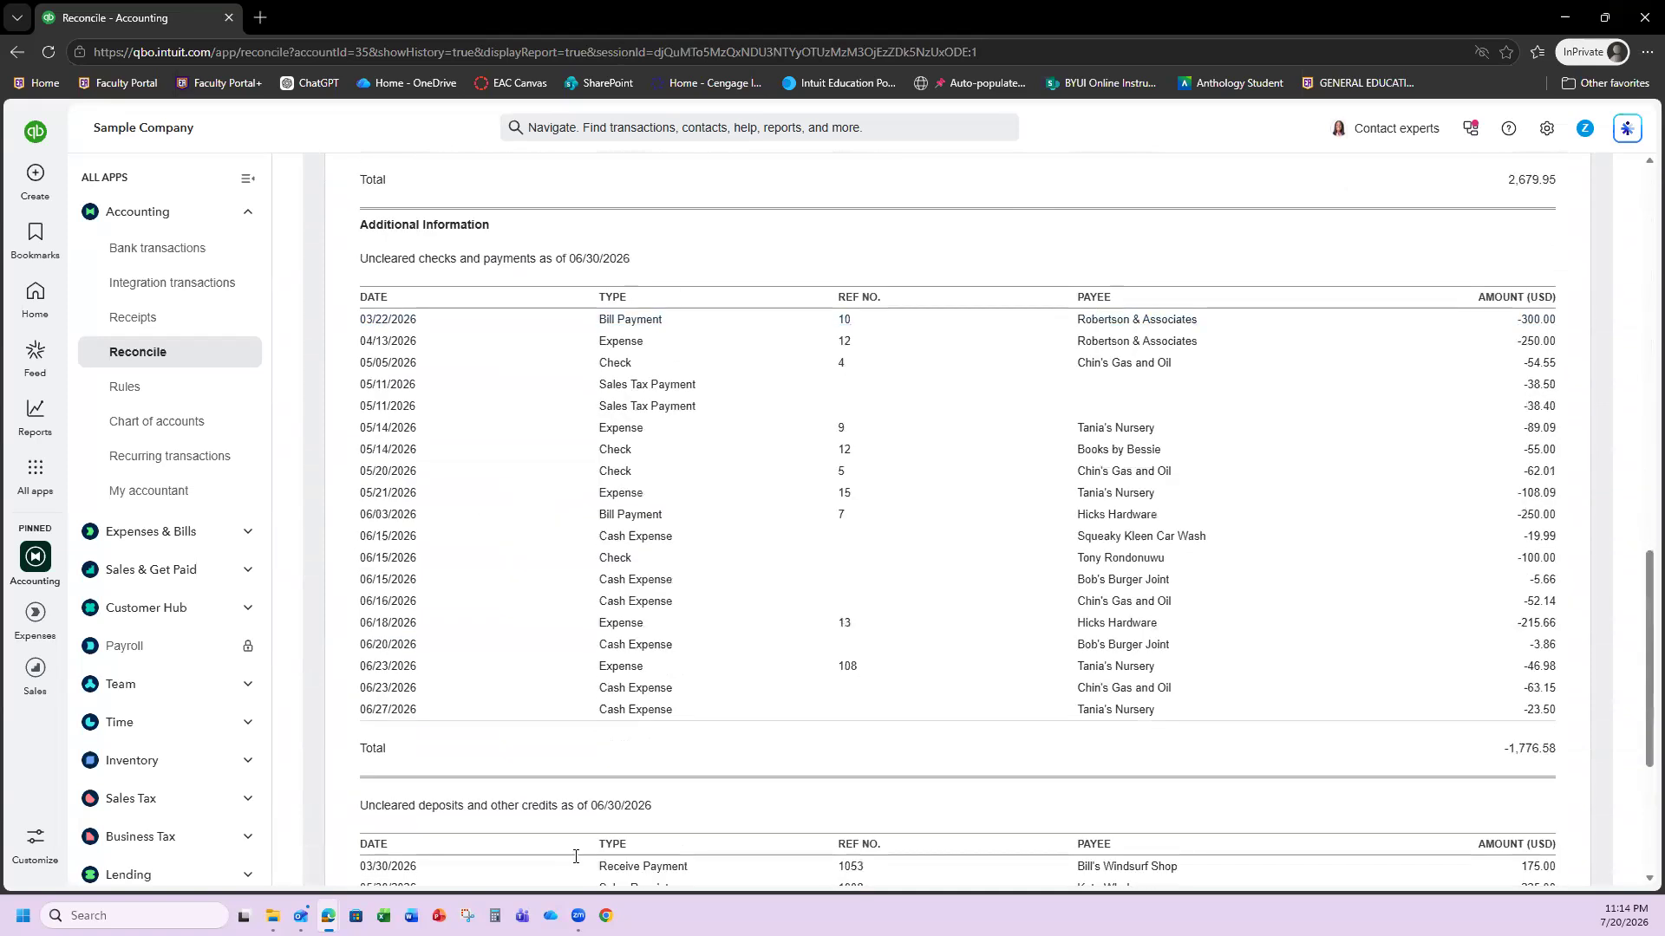
{"action": "scroll", "coordinate": [976, 469], "scroll_direction": "down", "scroll_amount": 4}
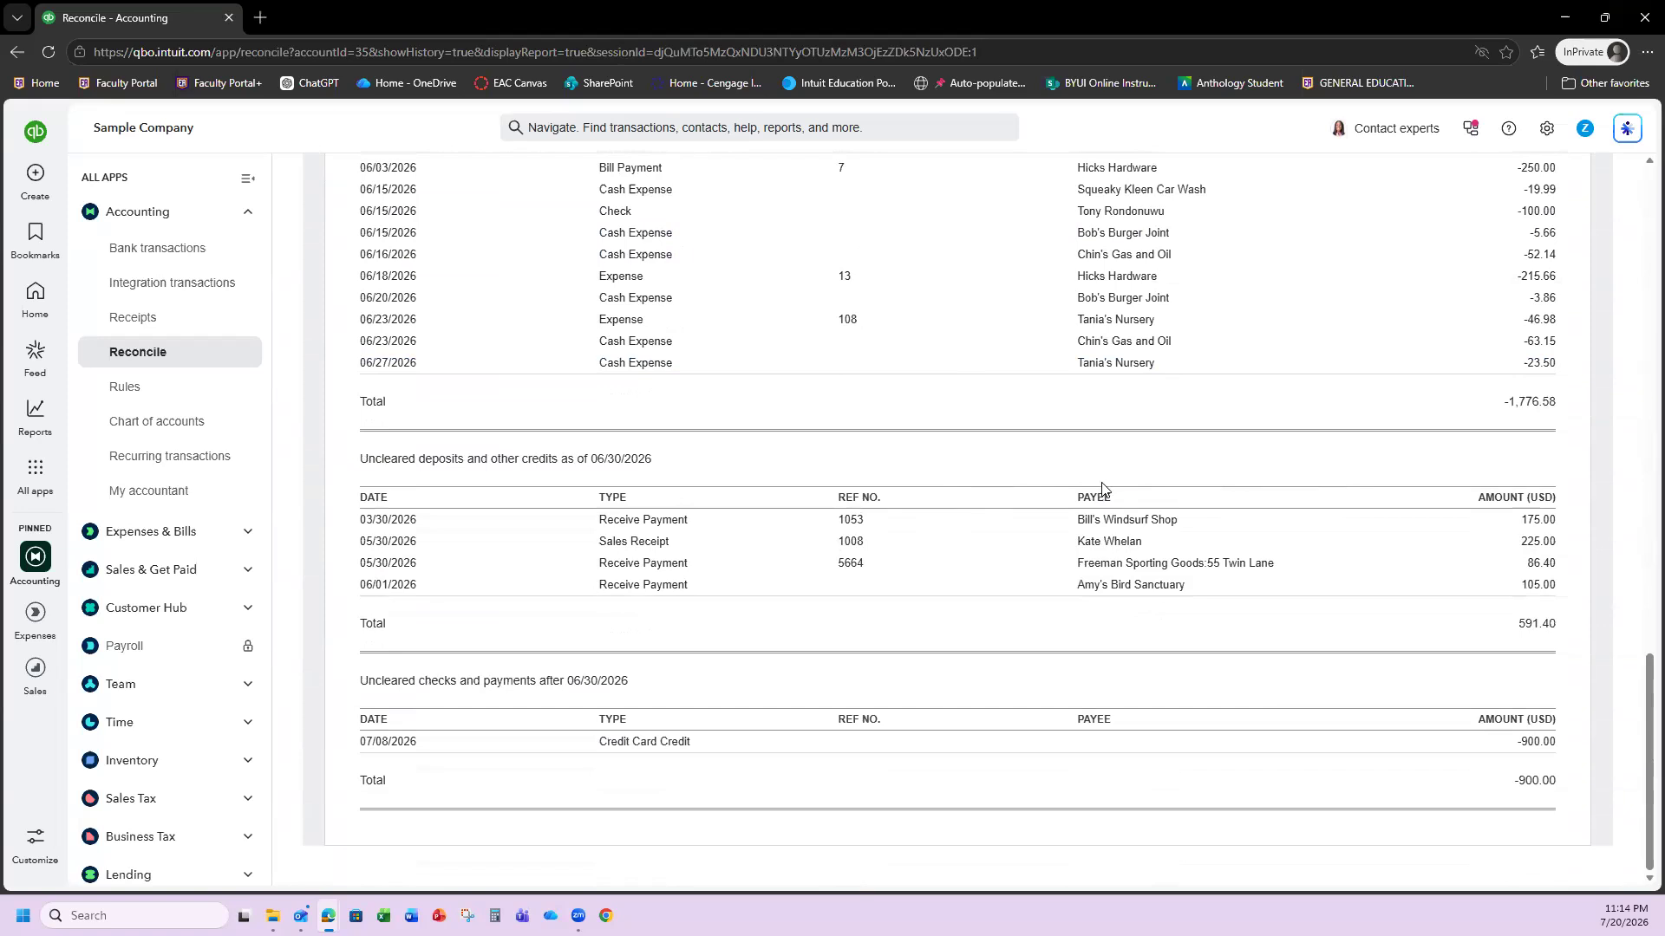
{"action": "scroll", "coordinate": [1110, 477], "scroll_direction": "up", "scroll_amount": 5}
{"action": "scroll", "coordinate": [1145, 401], "scroll_direction": "up", "scroll_amount": 18}
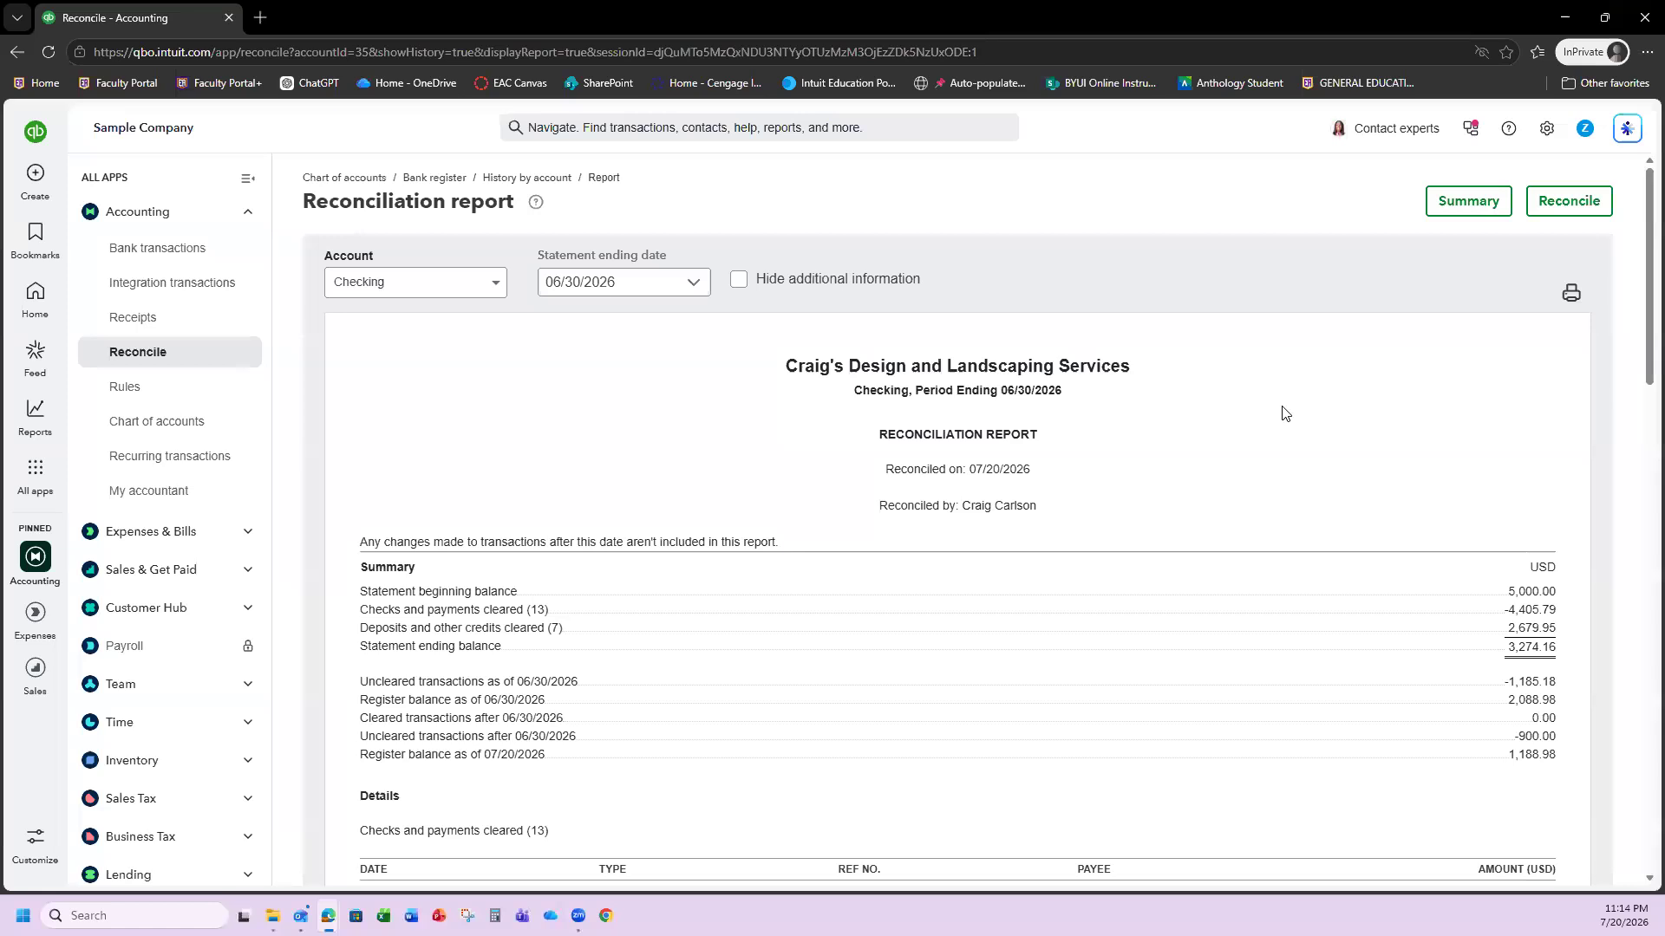
Print the reconciliation report to the Adobe PDF printer in portrait with all pages, and cancel saving the PDF file.
{"action": "left_click", "coordinate": [1570, 294]}
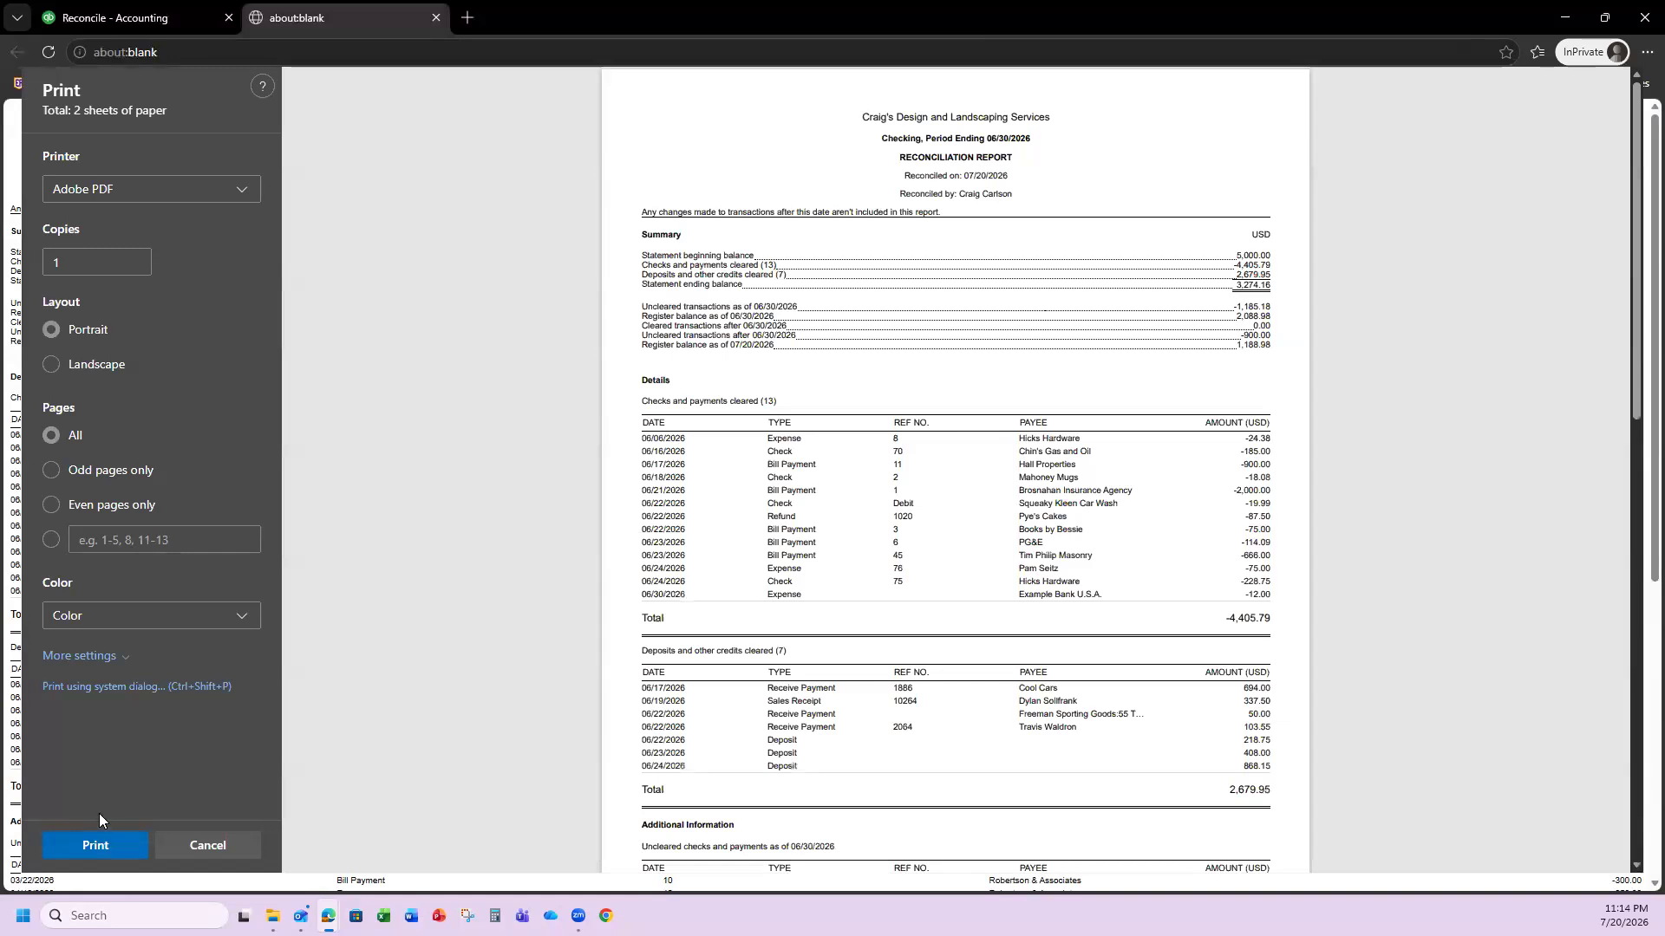
{"action": "left_click", "coordinate": [97, 843]}
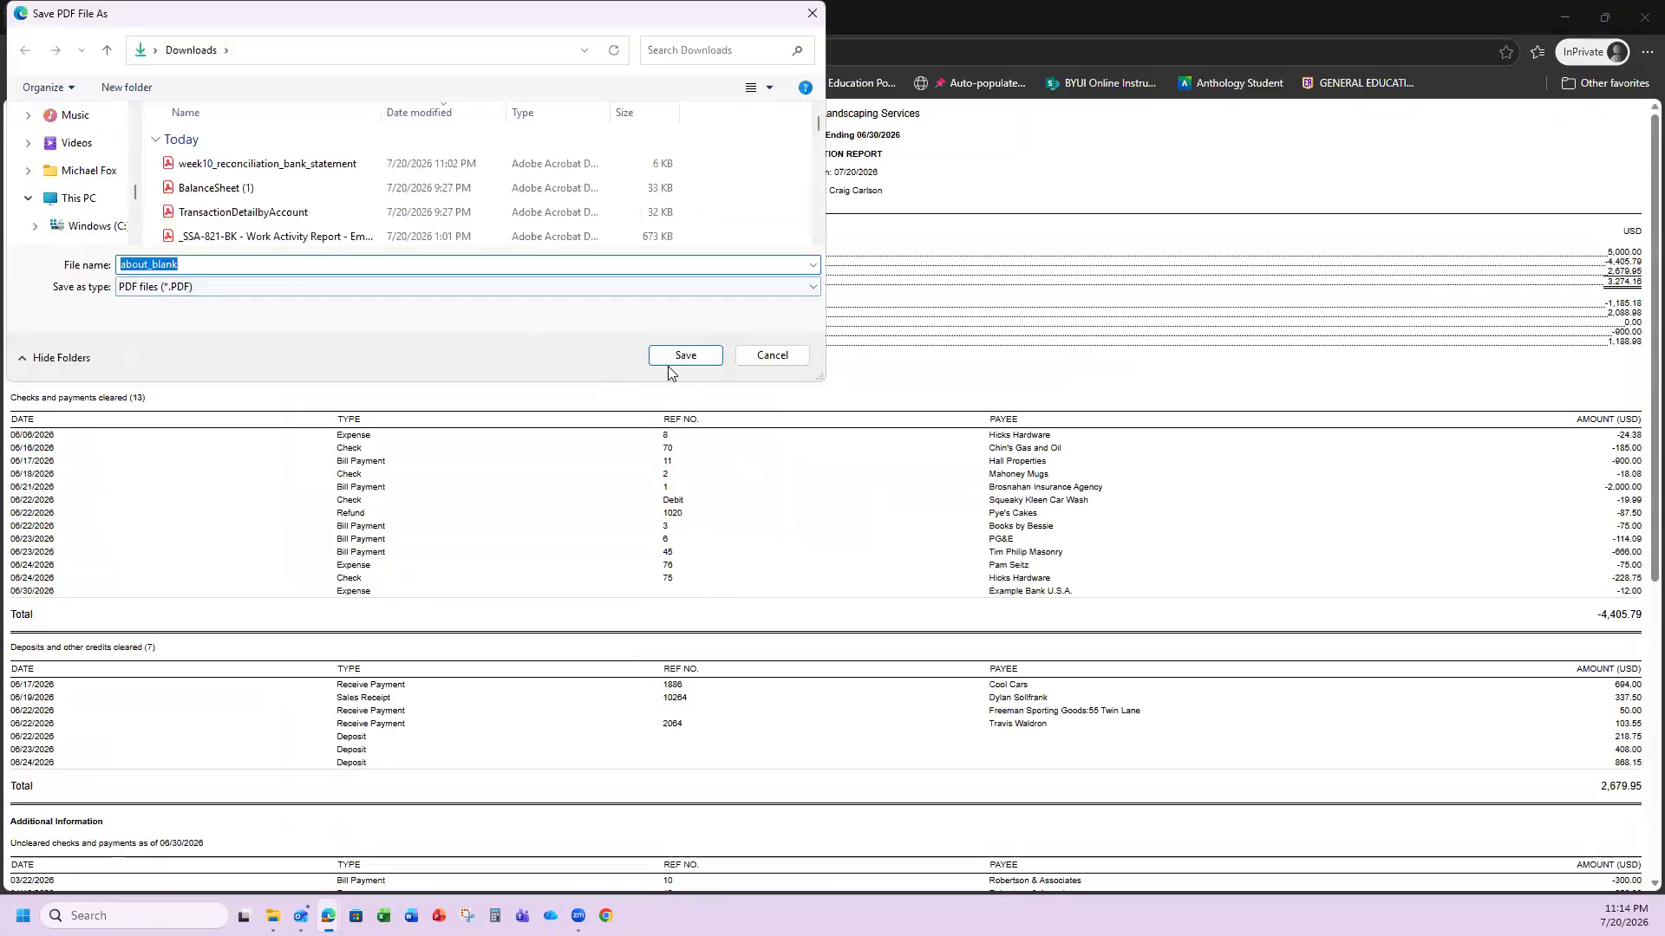
{"action": "left_click", "coordinate": [745, 362]}
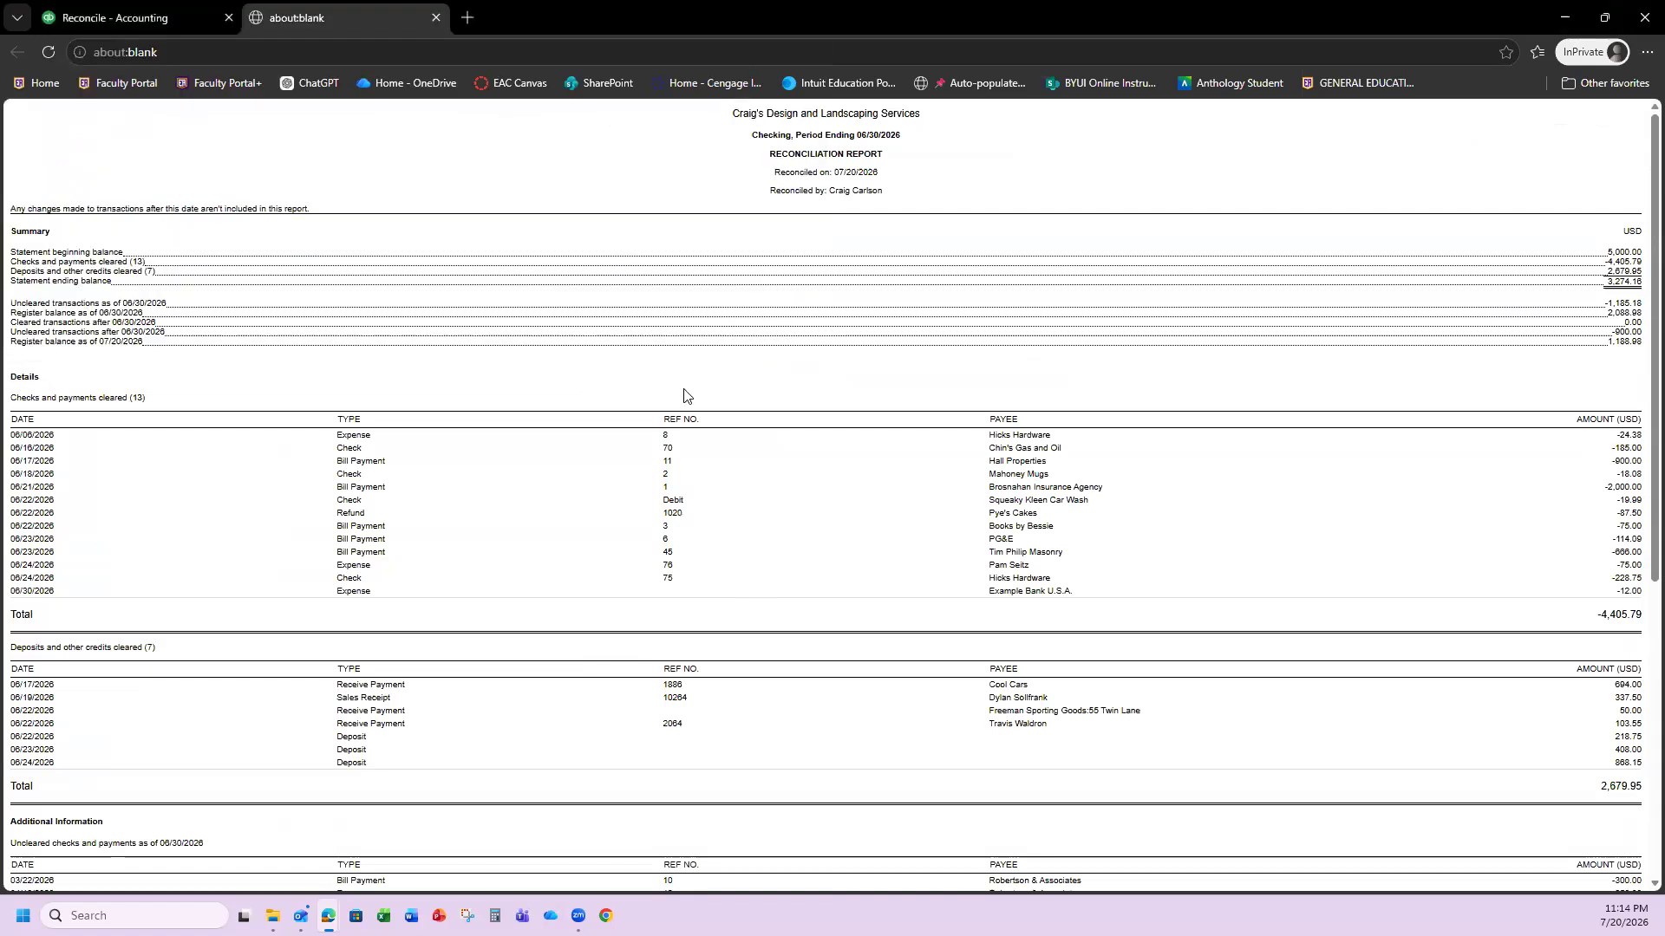